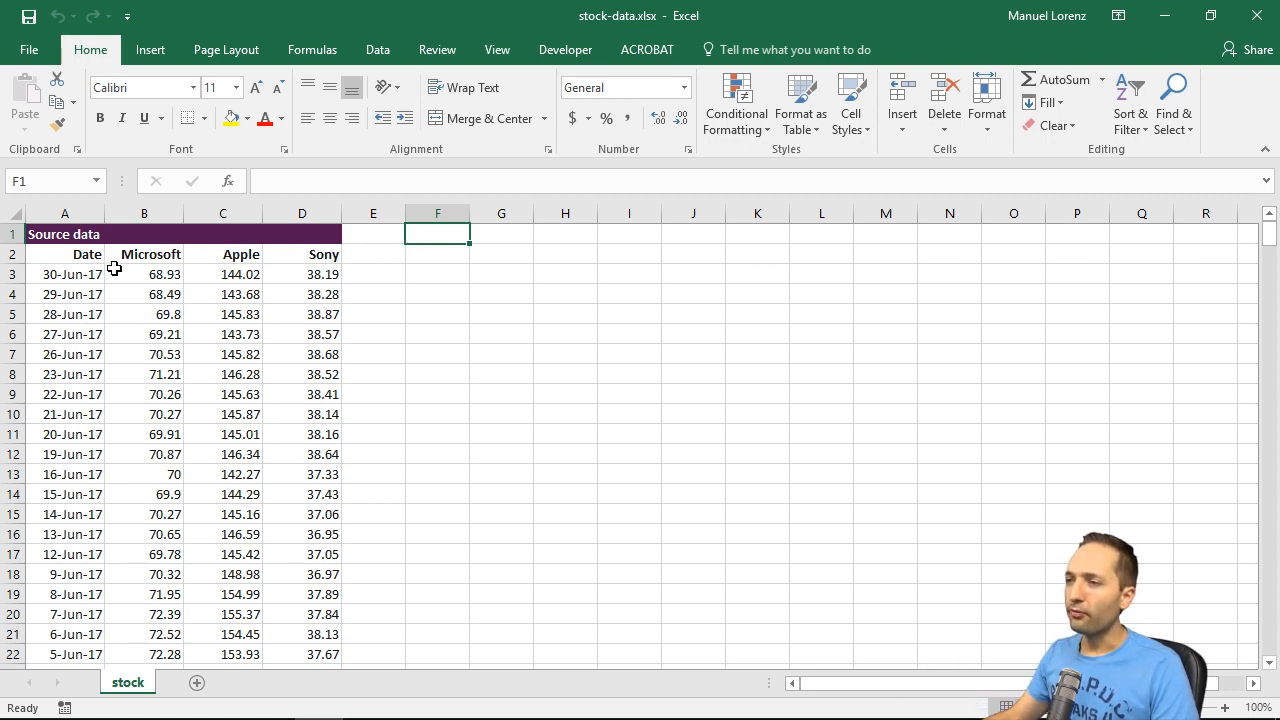
Step: Check the first and last dates of the source data in column A
click(82, 274)
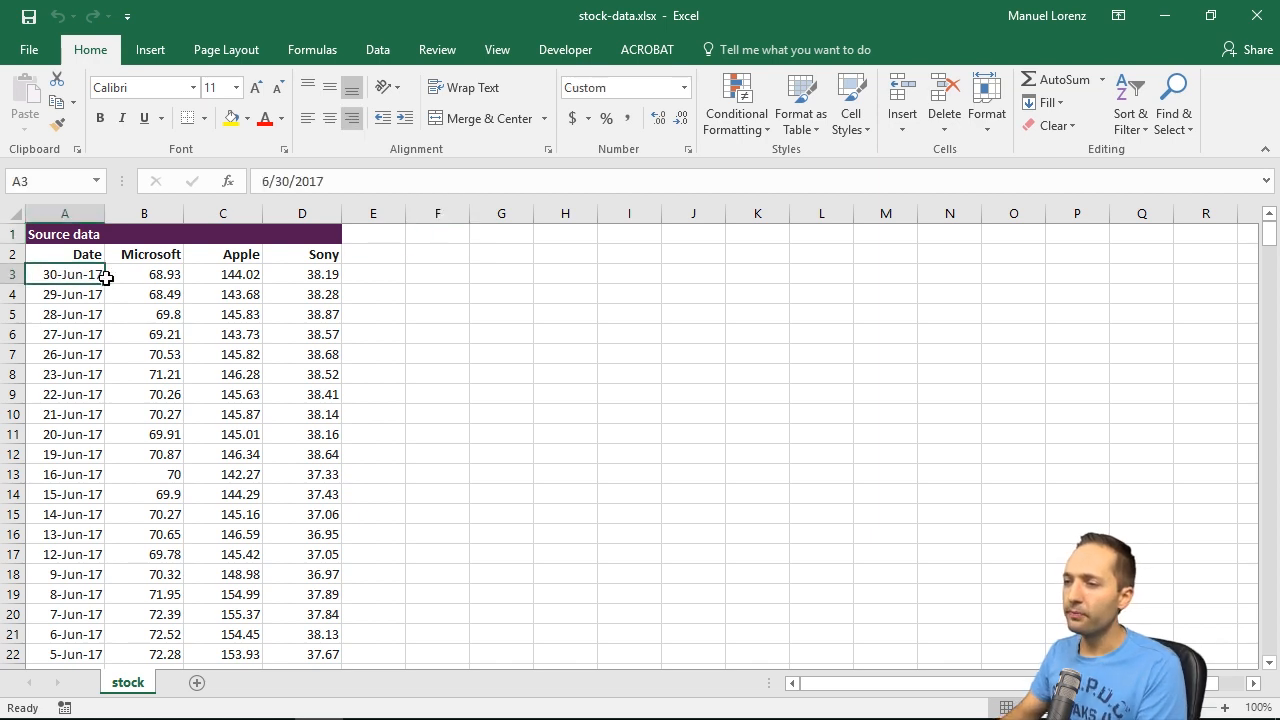
double_click(105, 283)
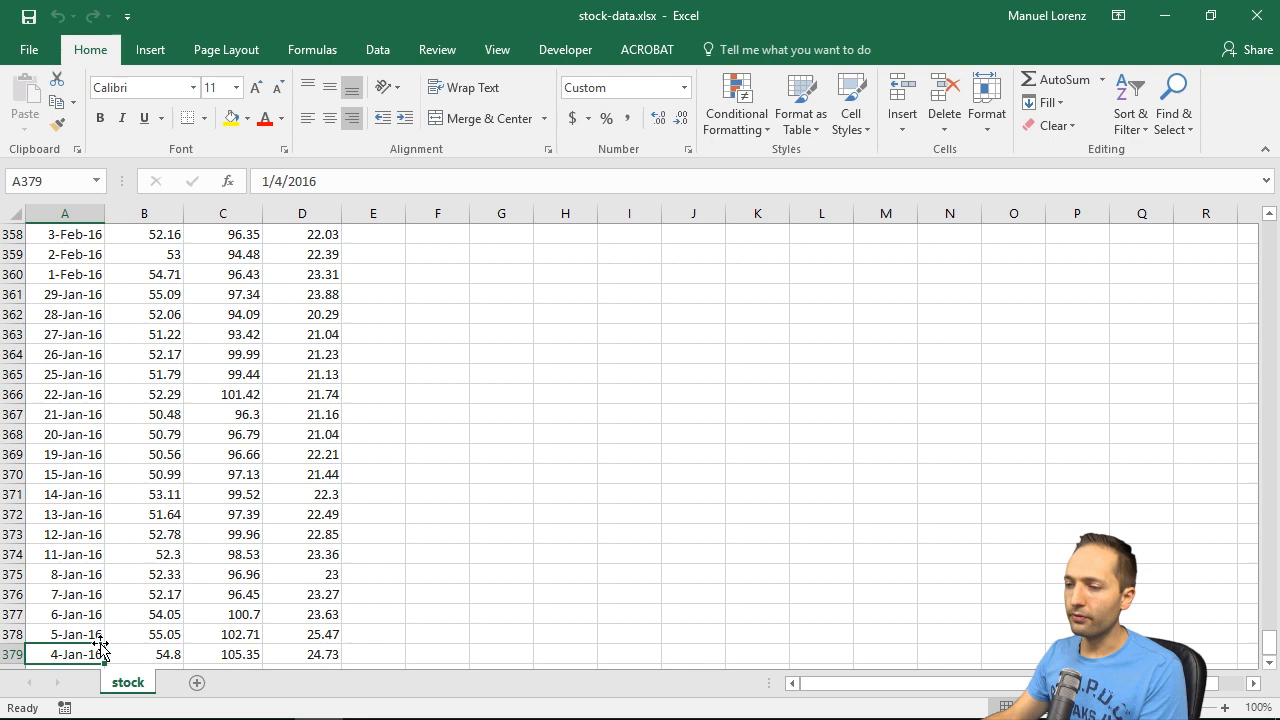
key(ctrl+Home)
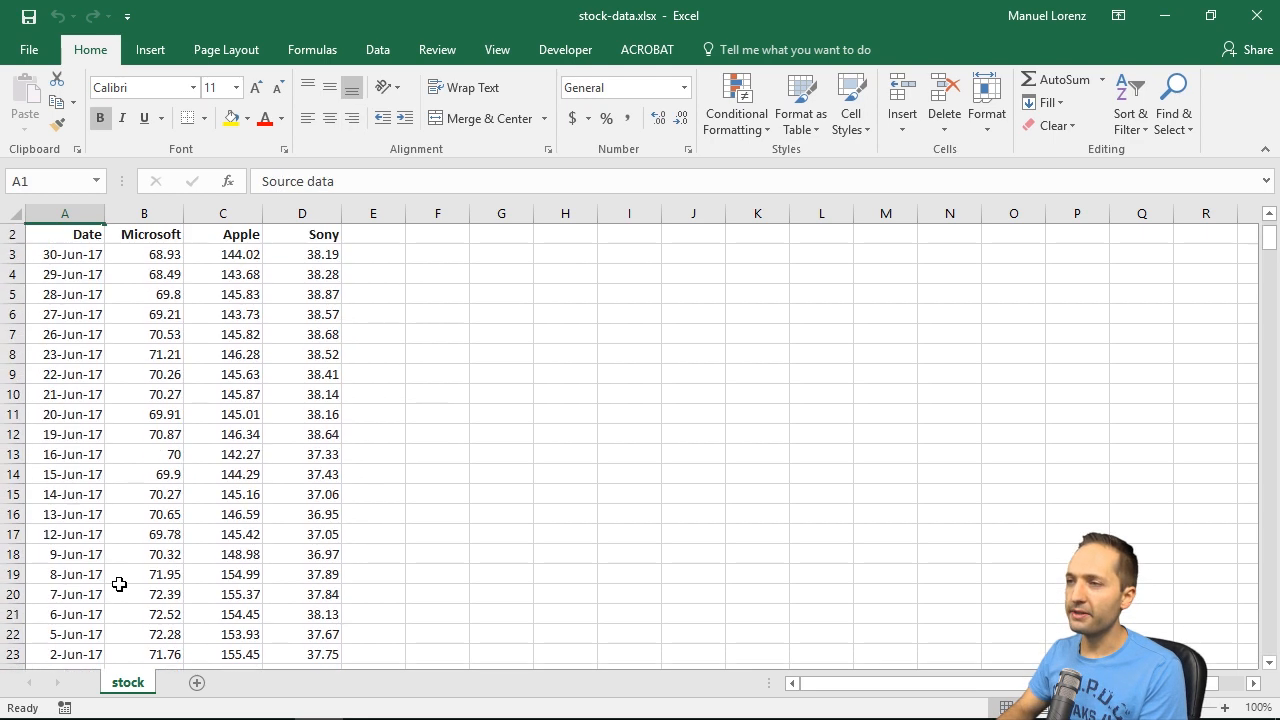
Step: Enter the heading "Price starting point" in cell F1
key(Right)
key(Right)
key(Right)
key(Right)
key(Right)
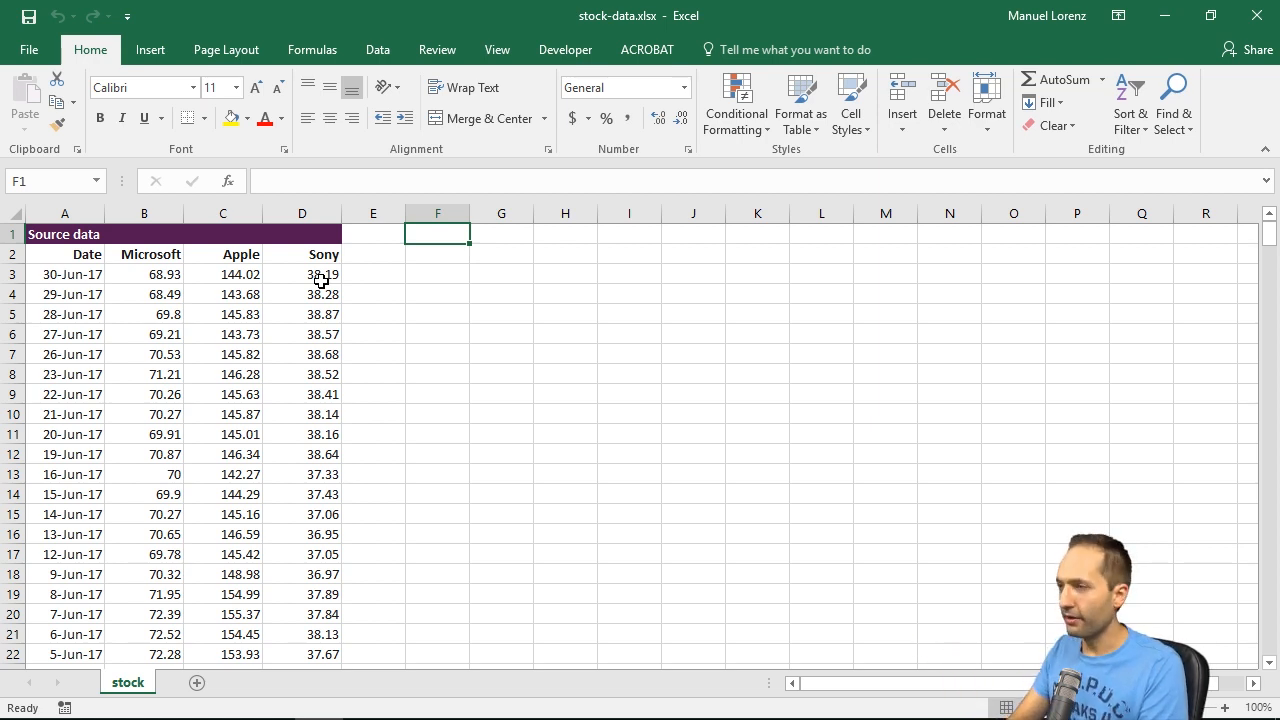
text(Price starting point)
key(Return)
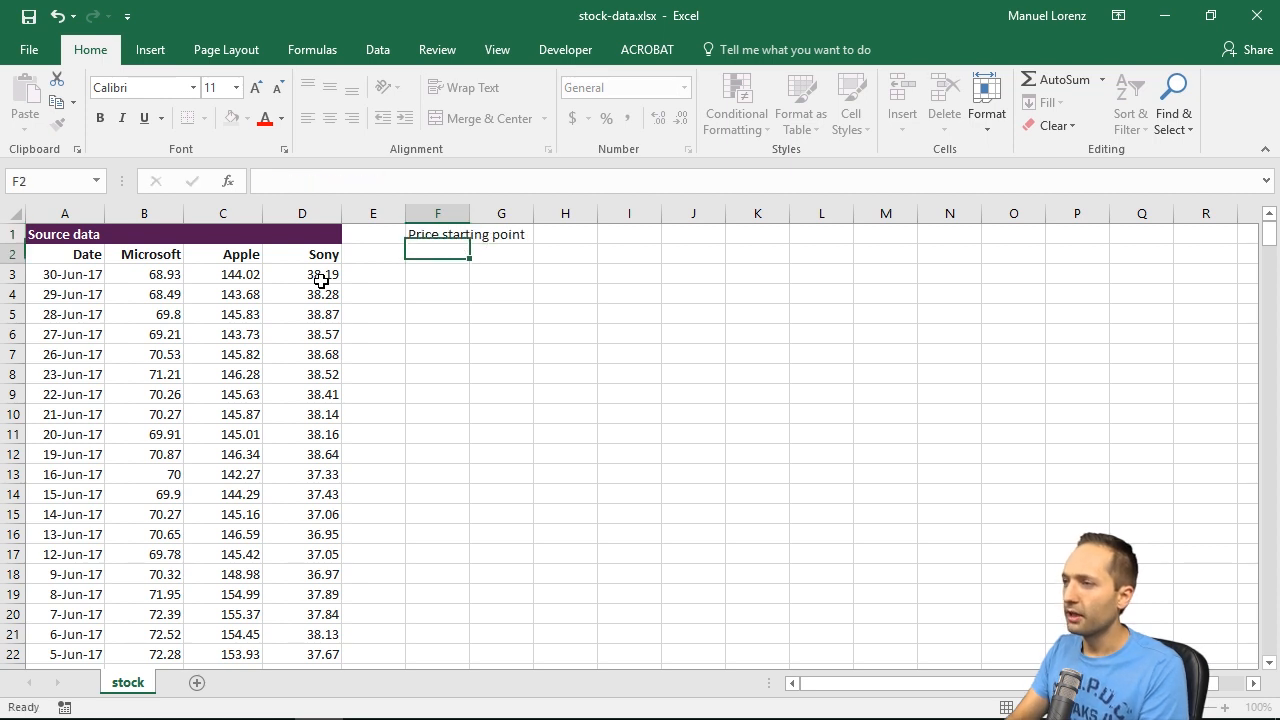
Step: Link cell F2 to the Microsoft header of the source data with =B2
text(=)
key(Left)
key(Left)
key(Left)
key(Left)
key(Return)
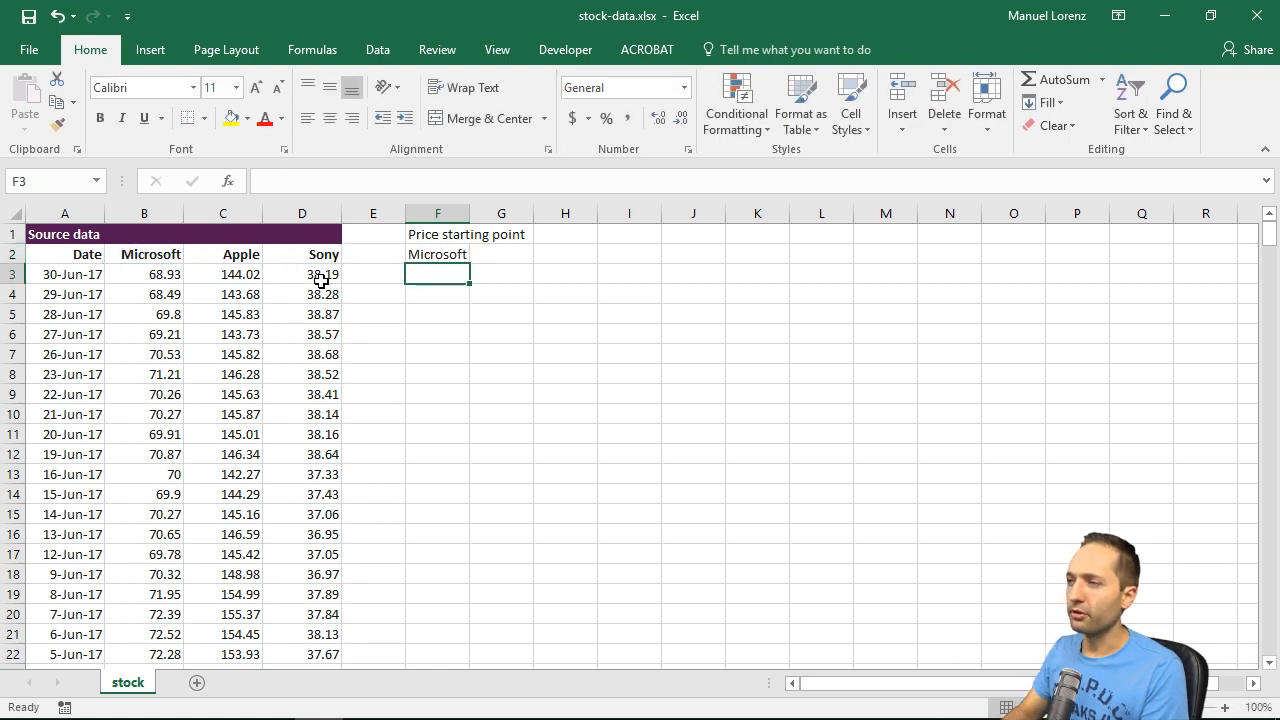
Step: Enter the starting value 100 in cell F379, in the row of the earliest date
click(321, 281)
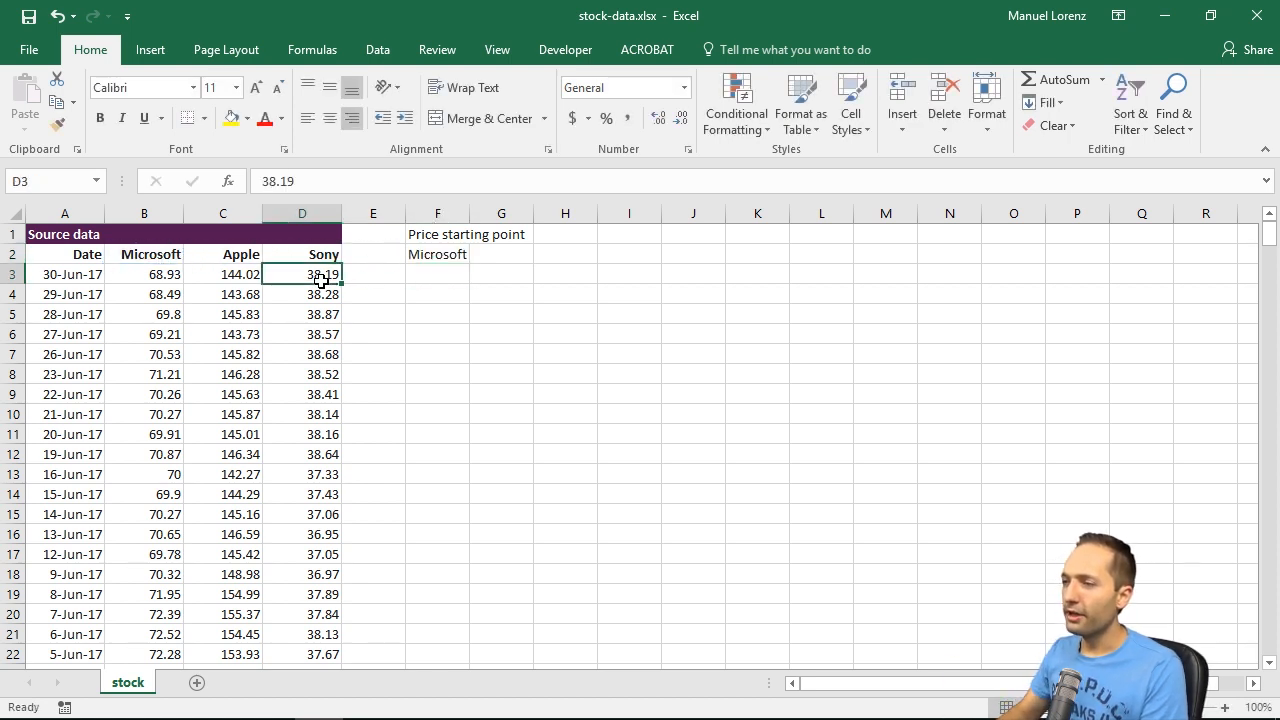
key(ctrl+Down)
scroll(383, 385, down, 1)
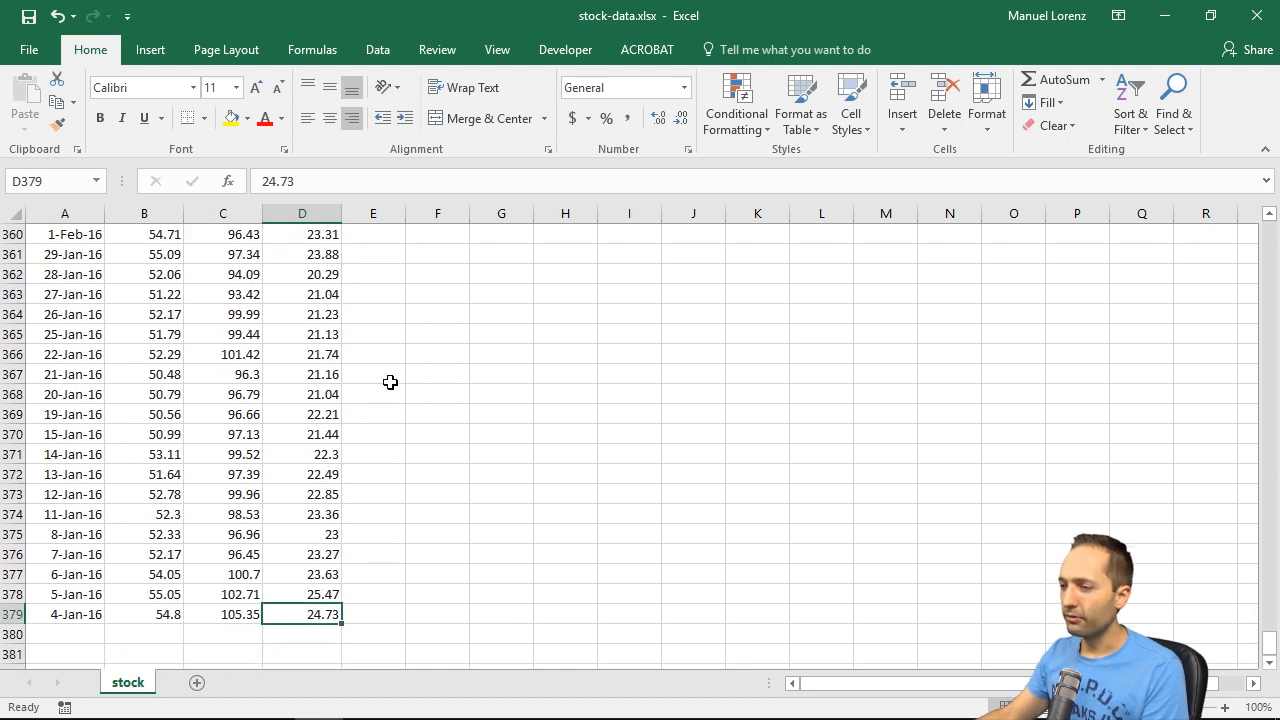
key(Right)
key(Right)
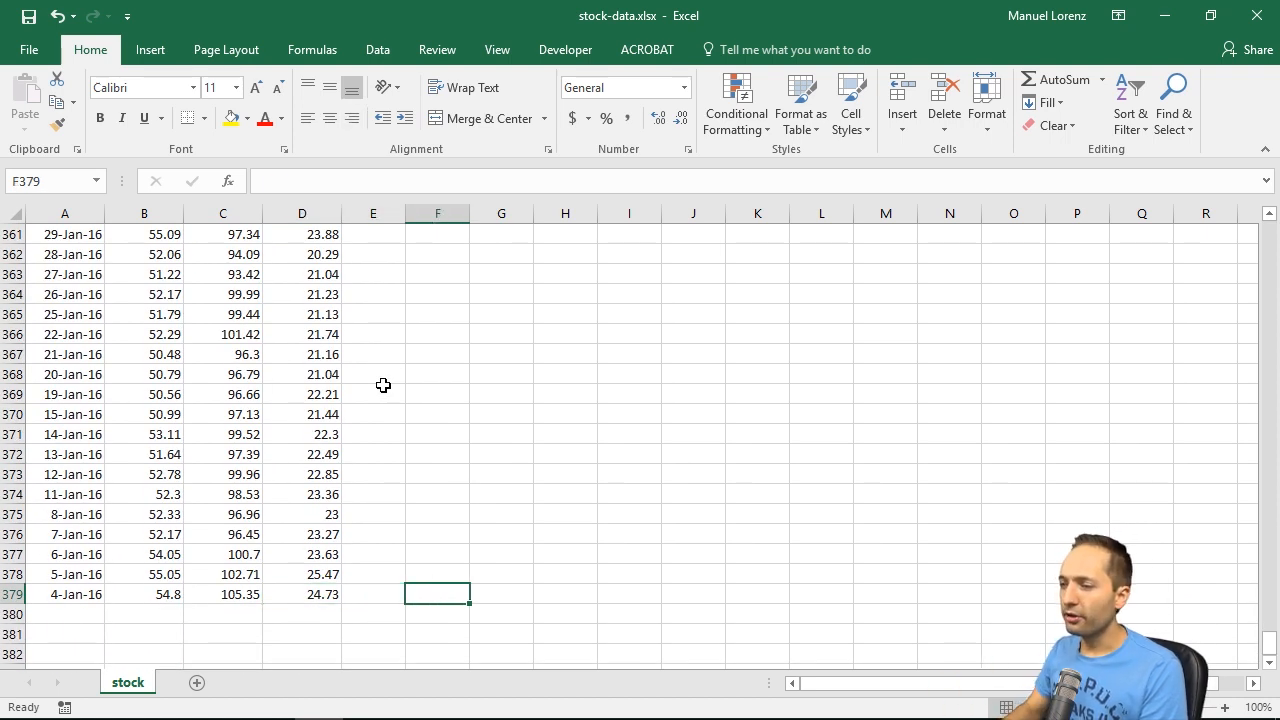
text(100)
key(Return)
Step: Enter the indexed price formula =B378/B379*F379 in cell F378
key(Up)
key(Up)
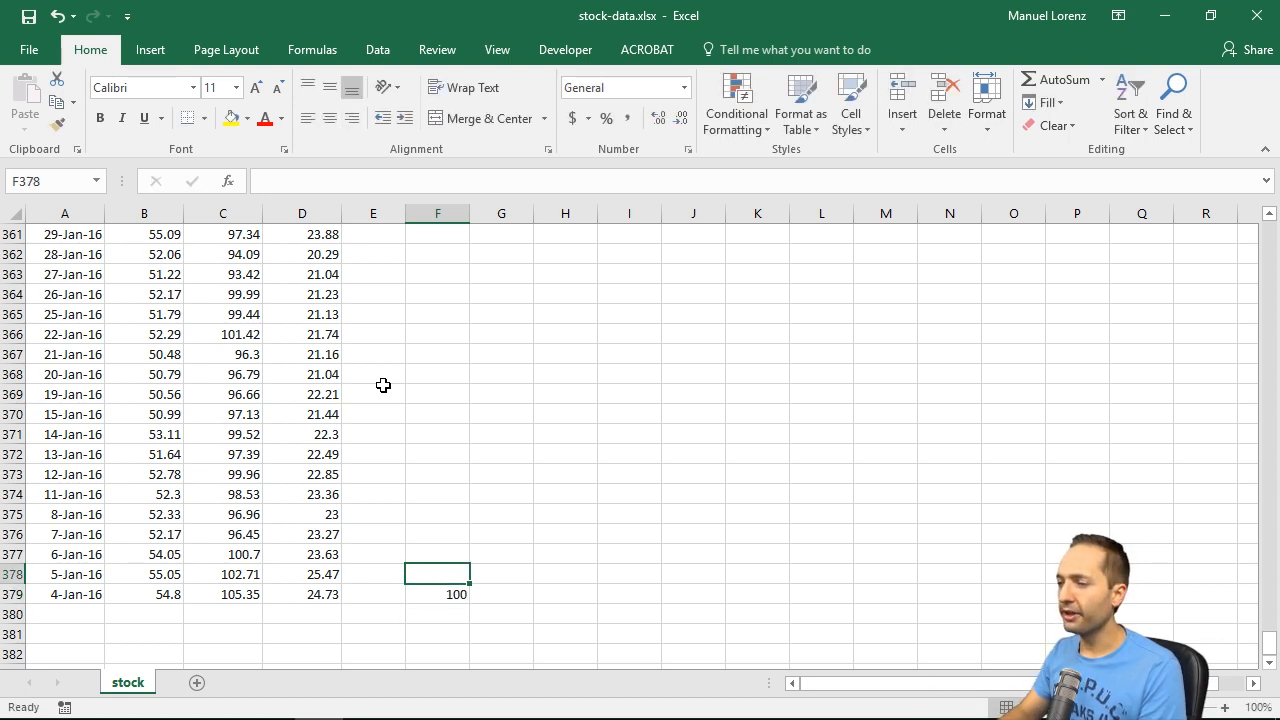
text(=)
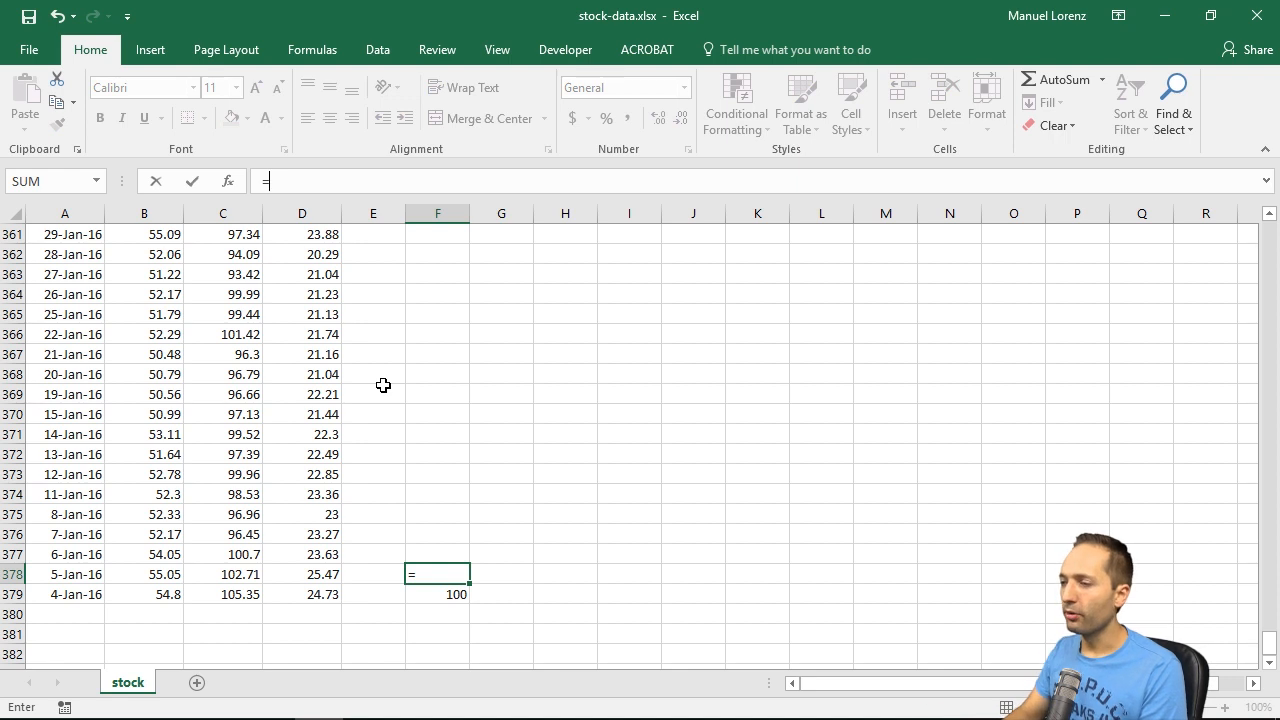
key(Left)
key(Left)
key(Left)
key(Left)
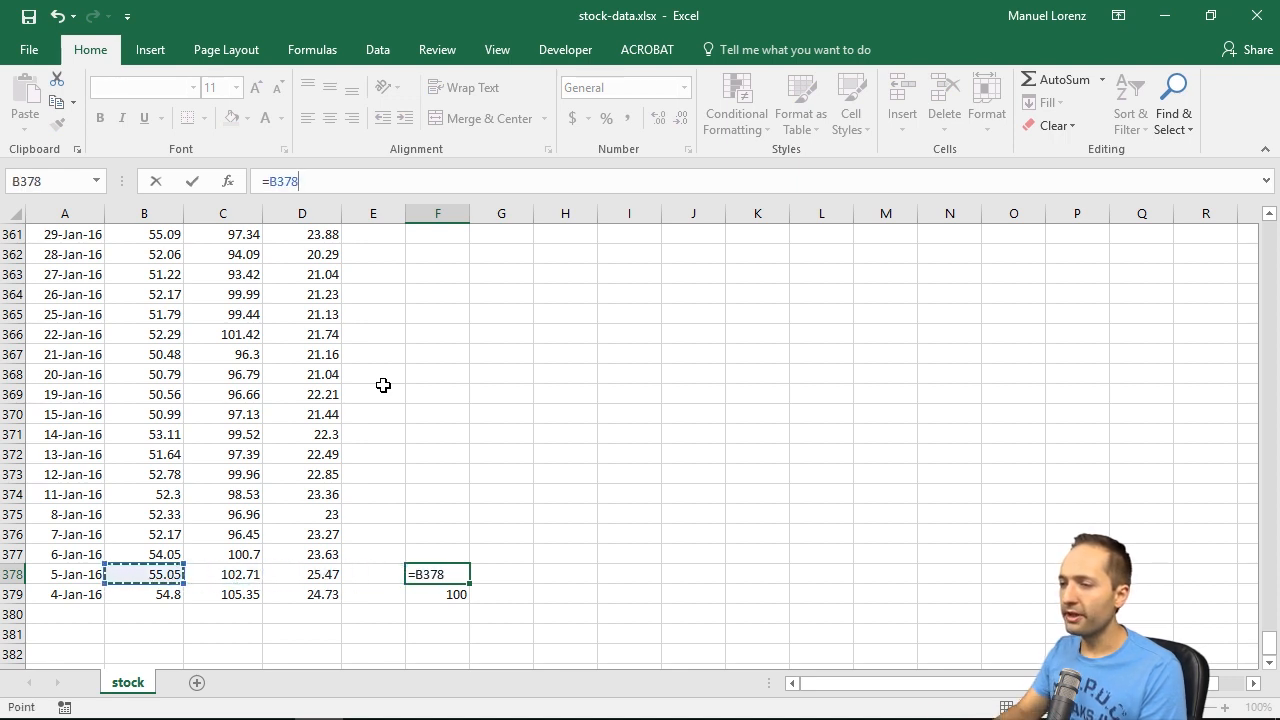
text(/)
key(Left)
key(Left)
key(Left)
key(Left)
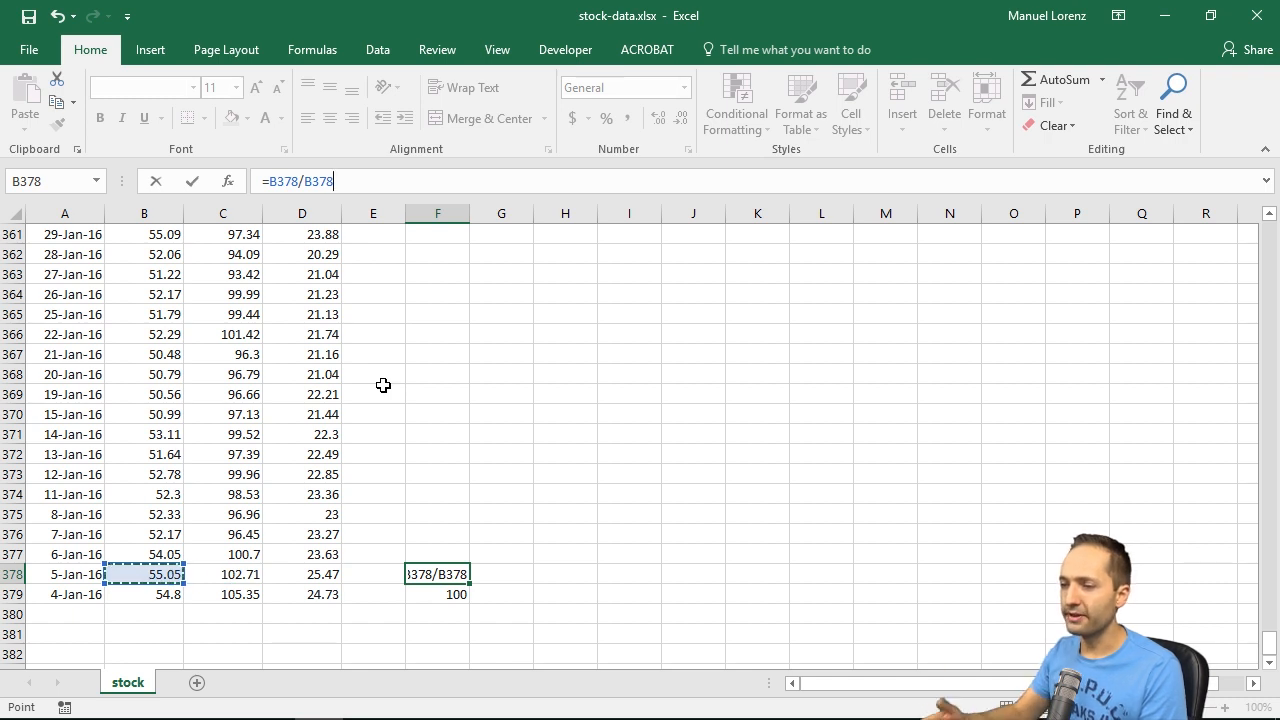
key(Down)
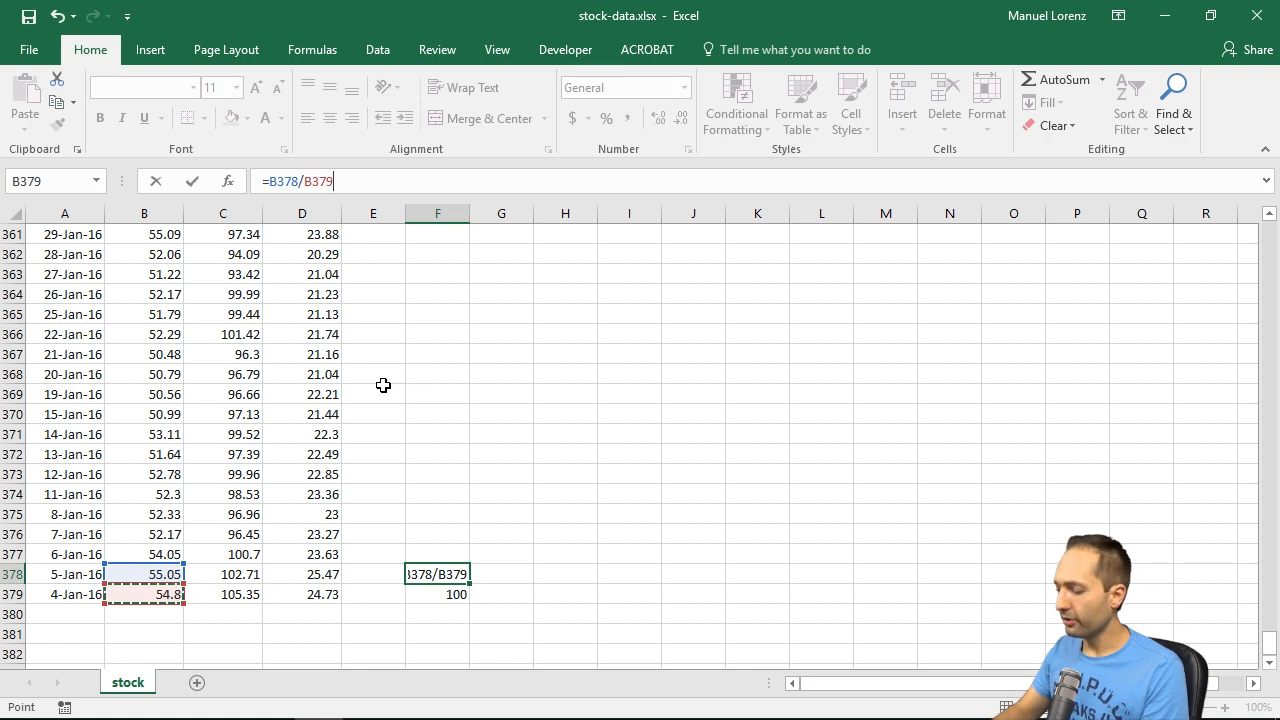
text(*)
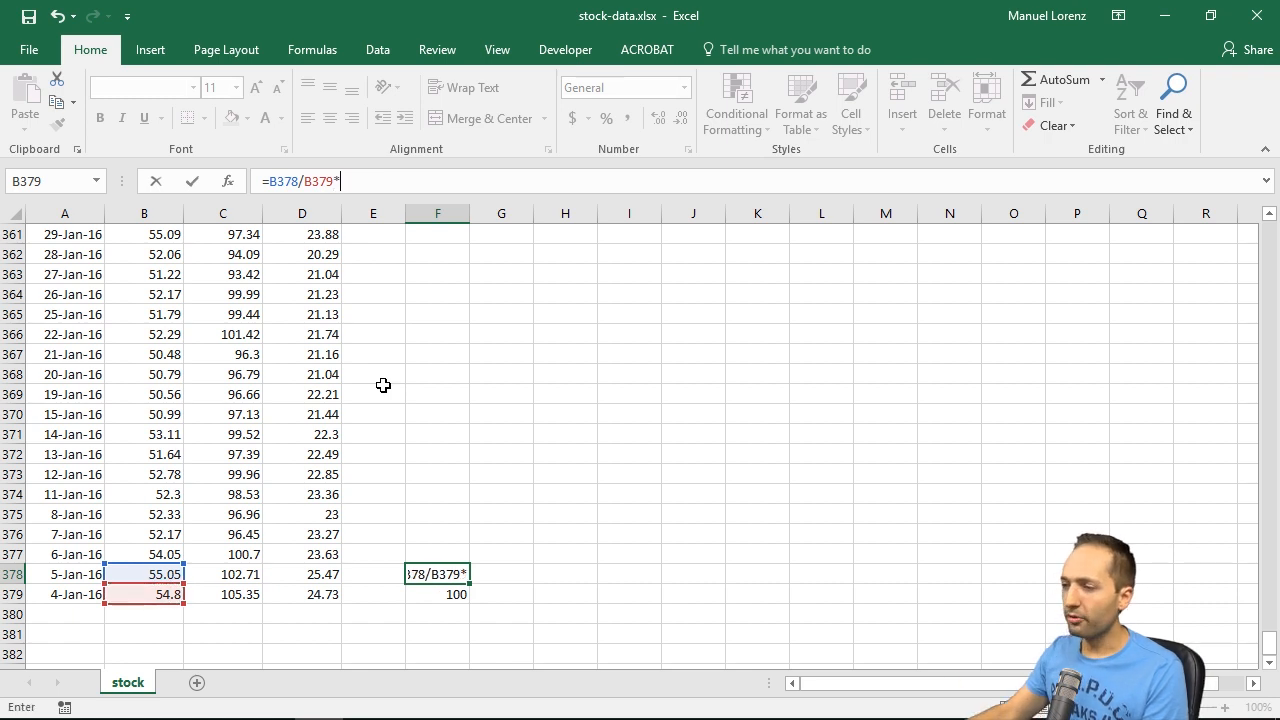
click(449, 594)
key(Return)
Step: Lock the base rows in the F378 formula so it reads =B378/B$379*F$379
key(Up)
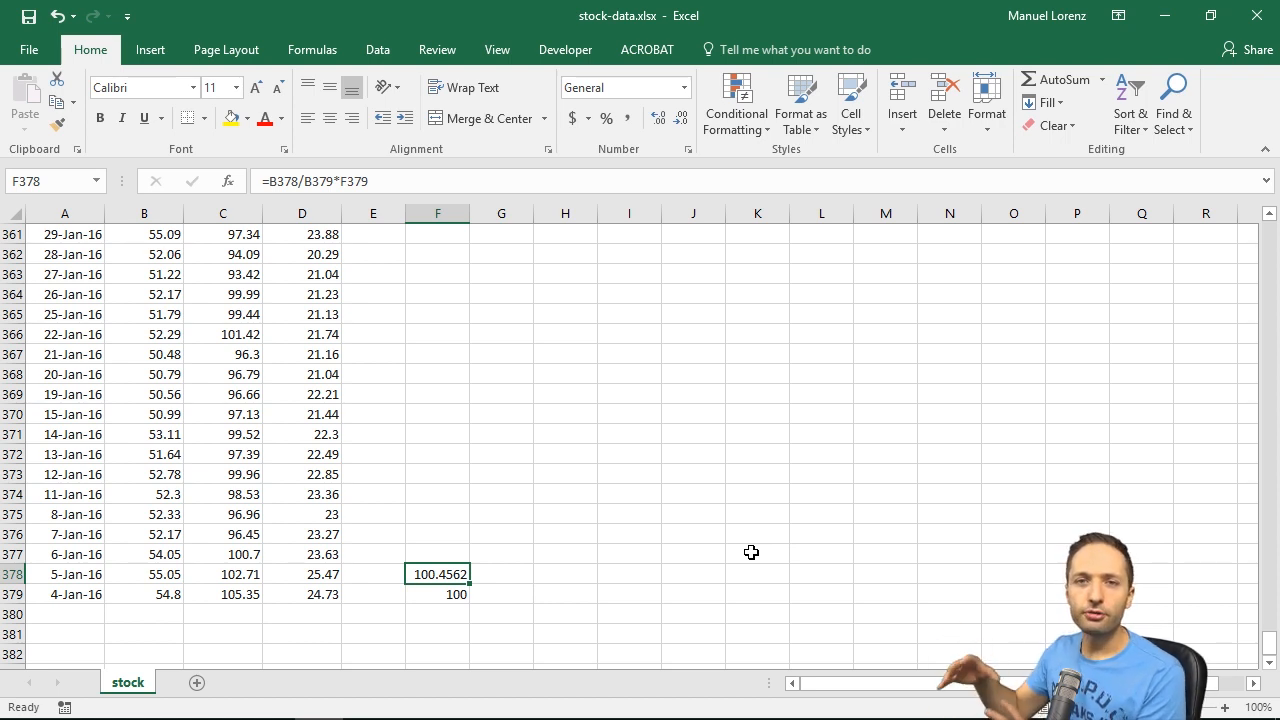
key(F2)
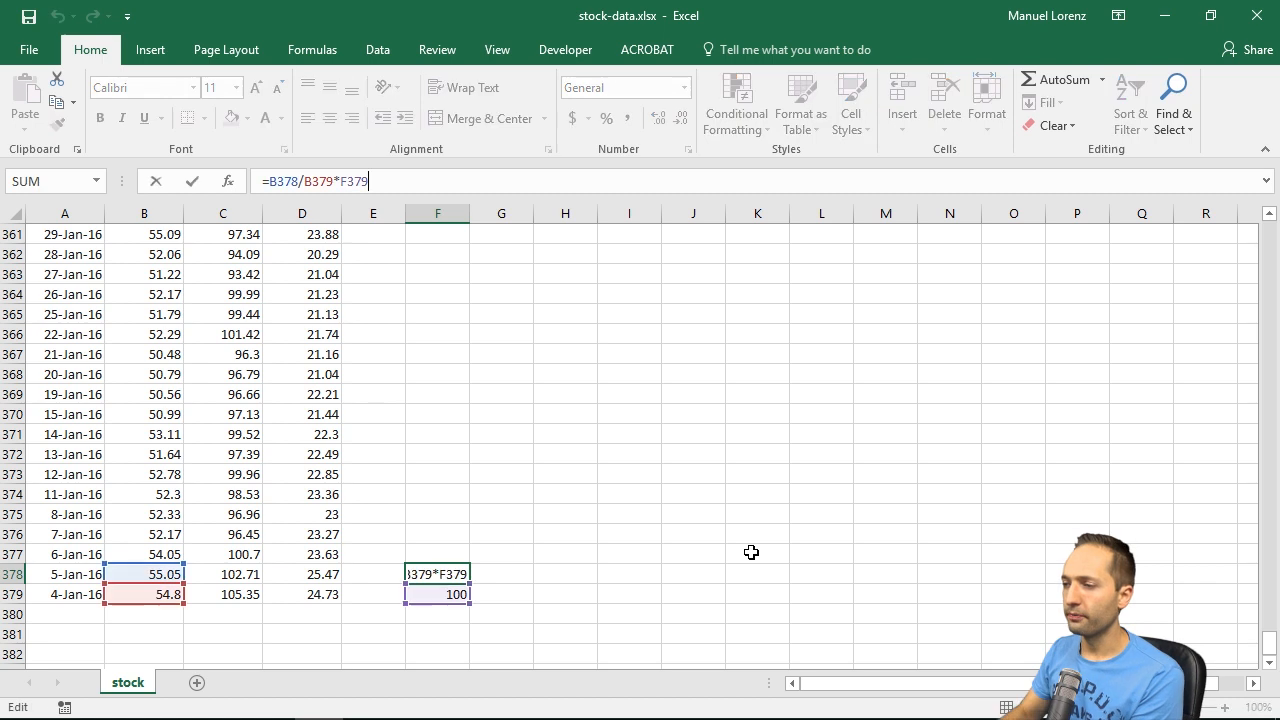
click(328, 181)
key(F4)
key(F4)
click(366, 181)
key(F4)
key(F4)
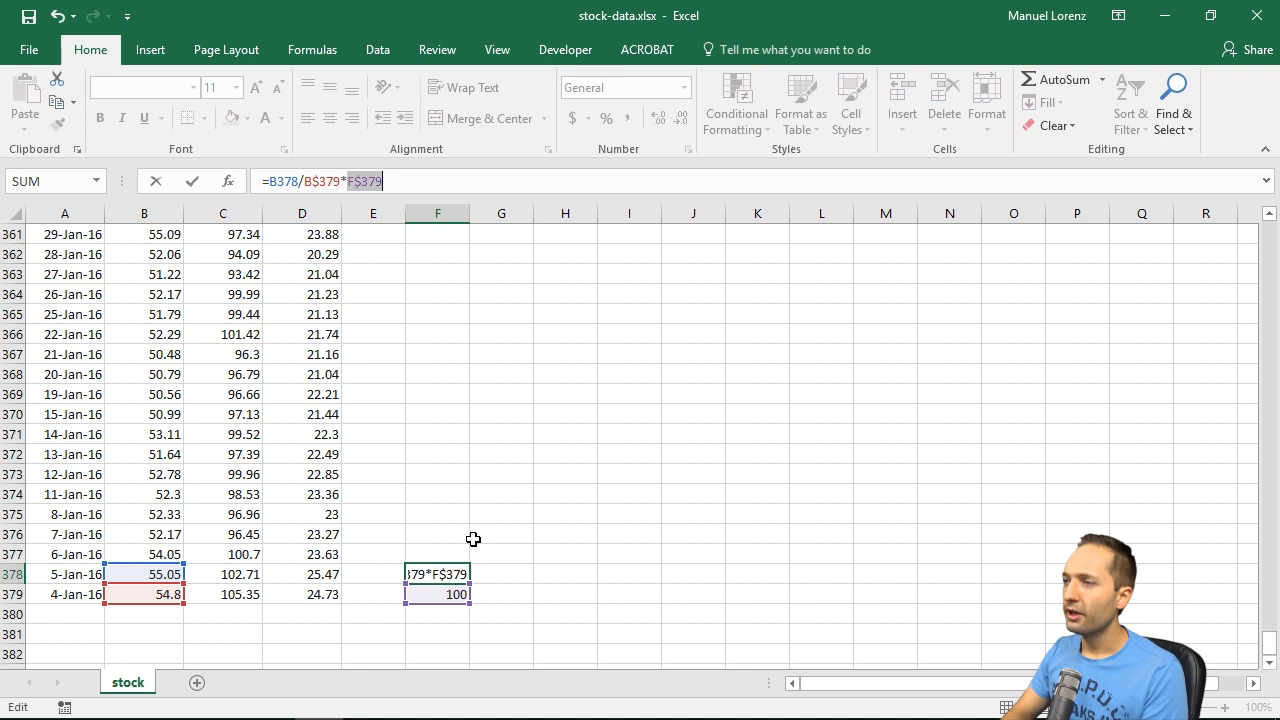
key(ctrl+Return)
Step: Copy the F378 formula upward into F377 through F3
key(ctrl+c)
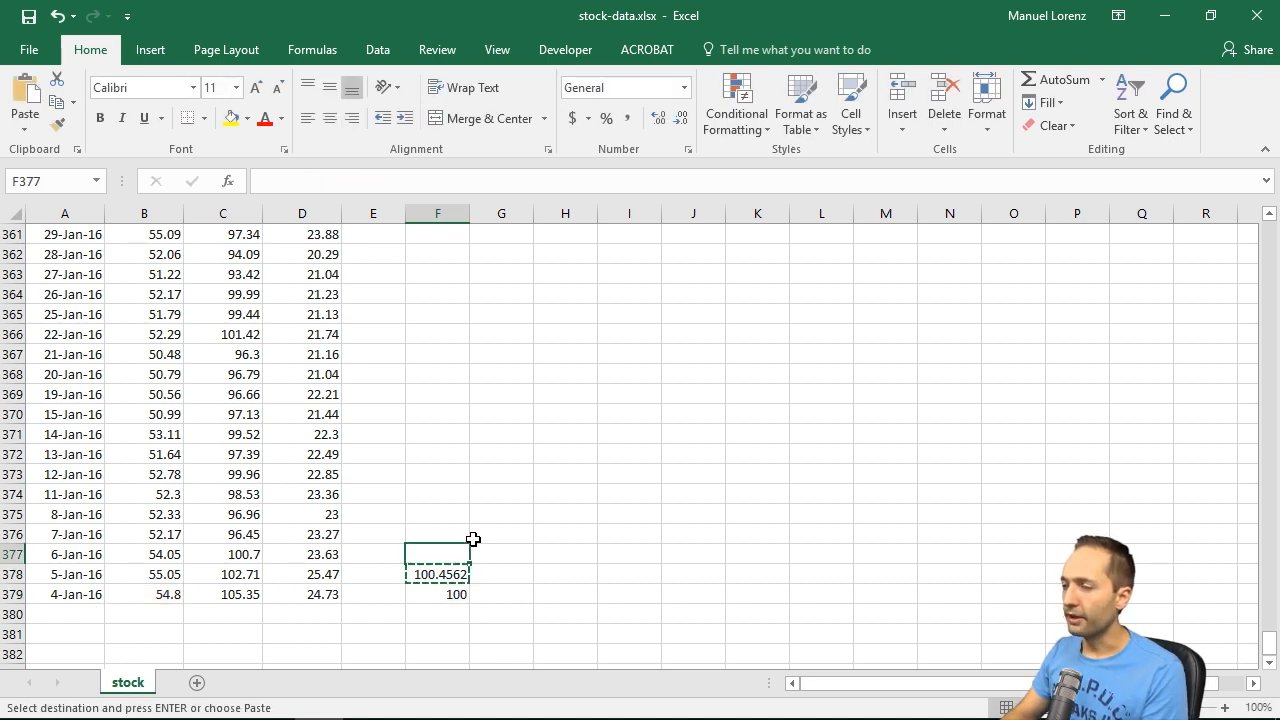
key(Up)
key(ctrl+shift+Up)
key(ctrl+v)
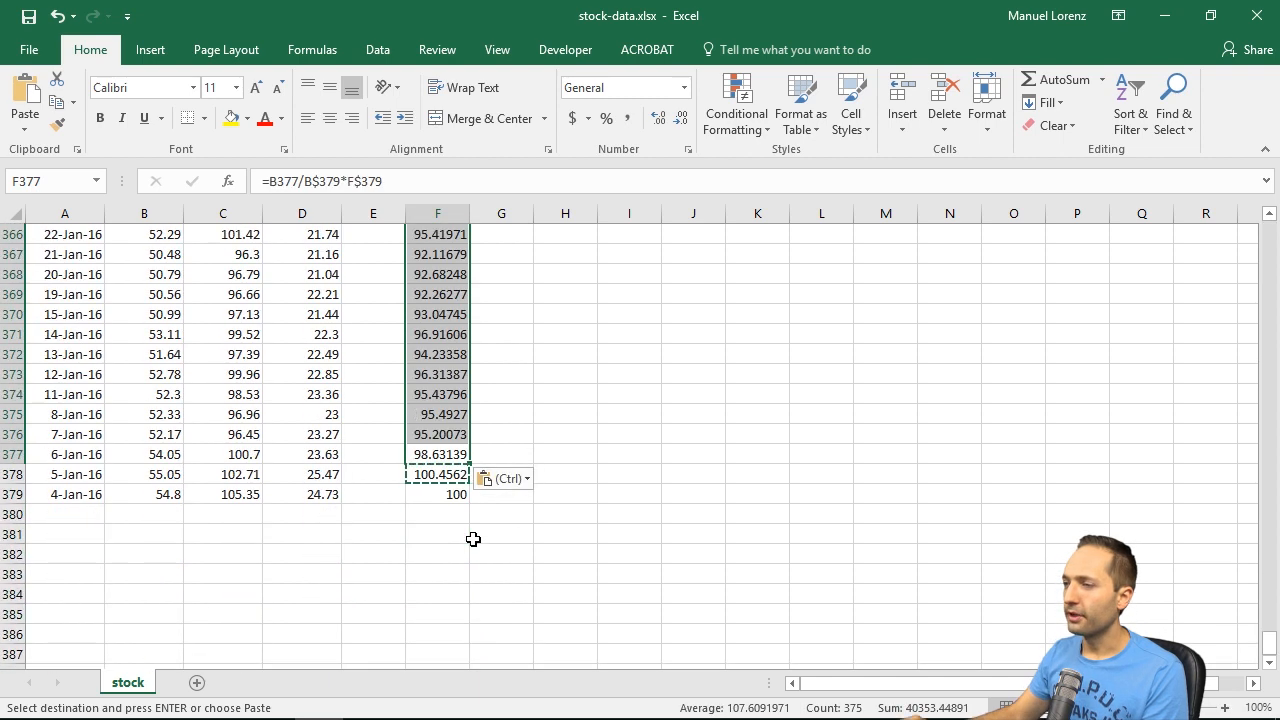
Step: Inspect the copied Microsoft formula in cell F3, at the start of the column
click(440, 554)
drag(1275, 655, 1268, 222)
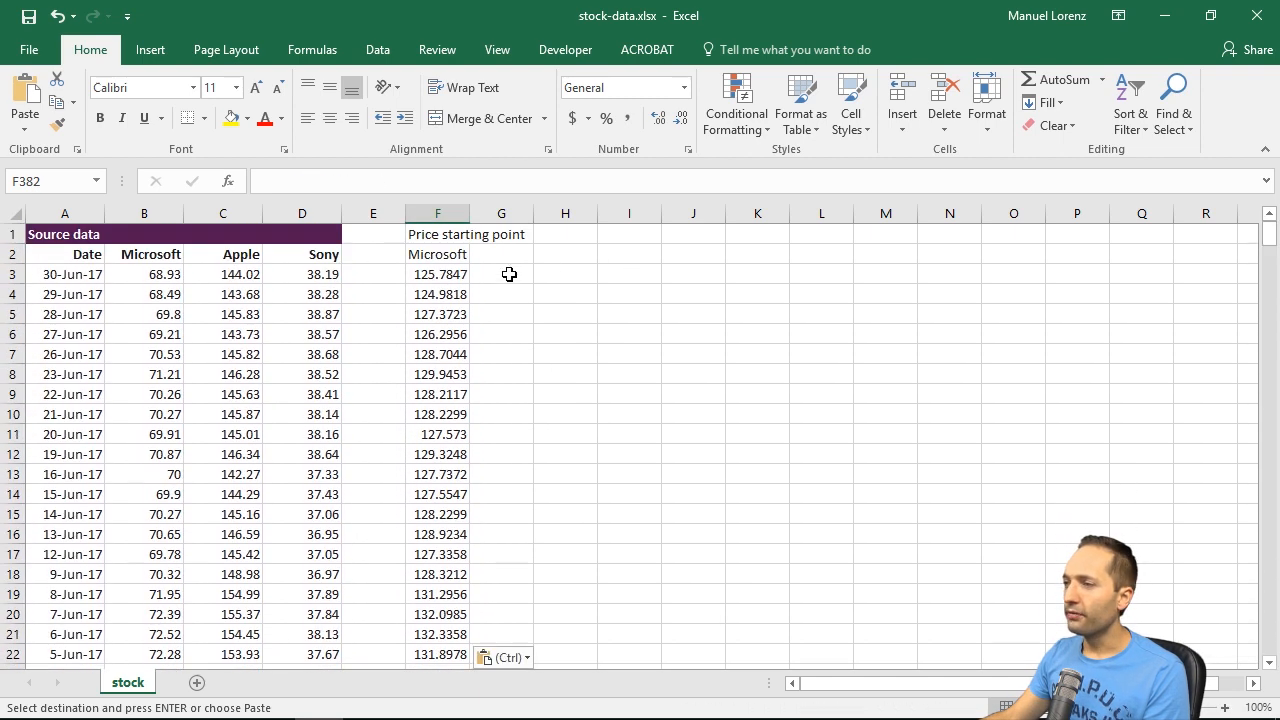
click(452, 275)
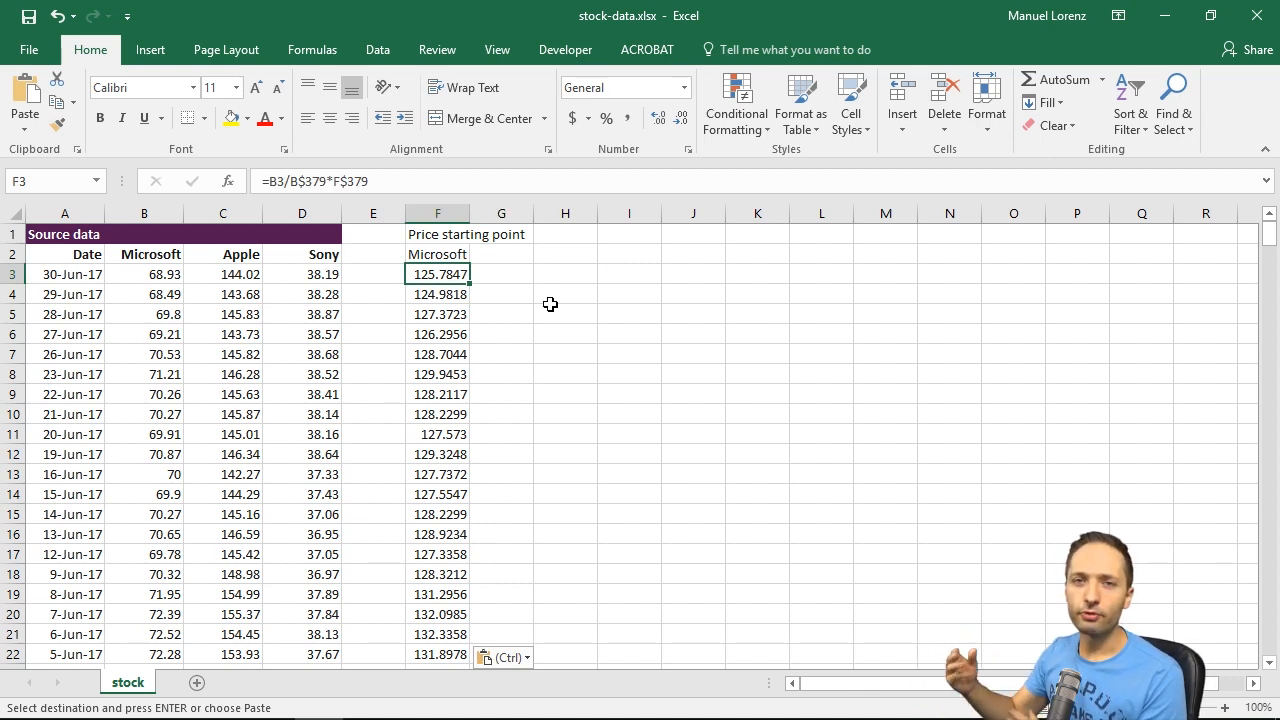
key(Up)
key(Down)
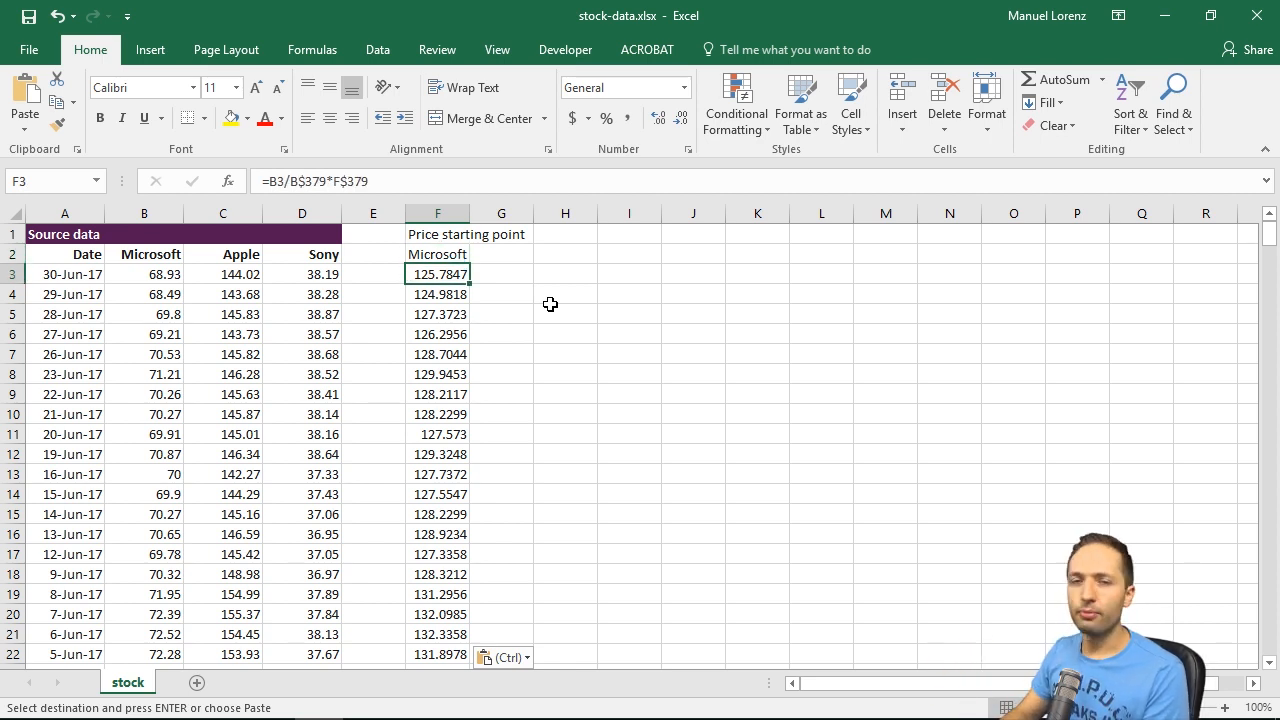
Step: Copy the Microsoft column F2:F379 across columns G and H for Apple and Sony
key(Up)
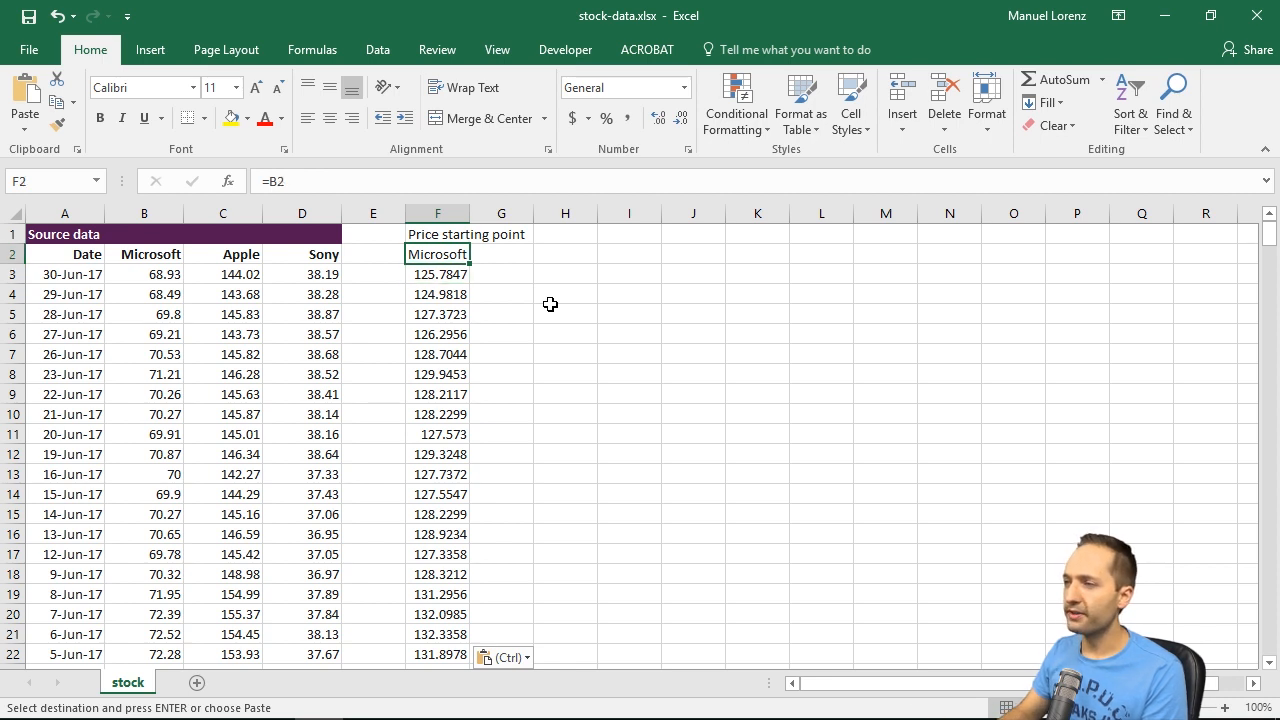
key(ctrl+shift+Down)
key(ctrl+c)
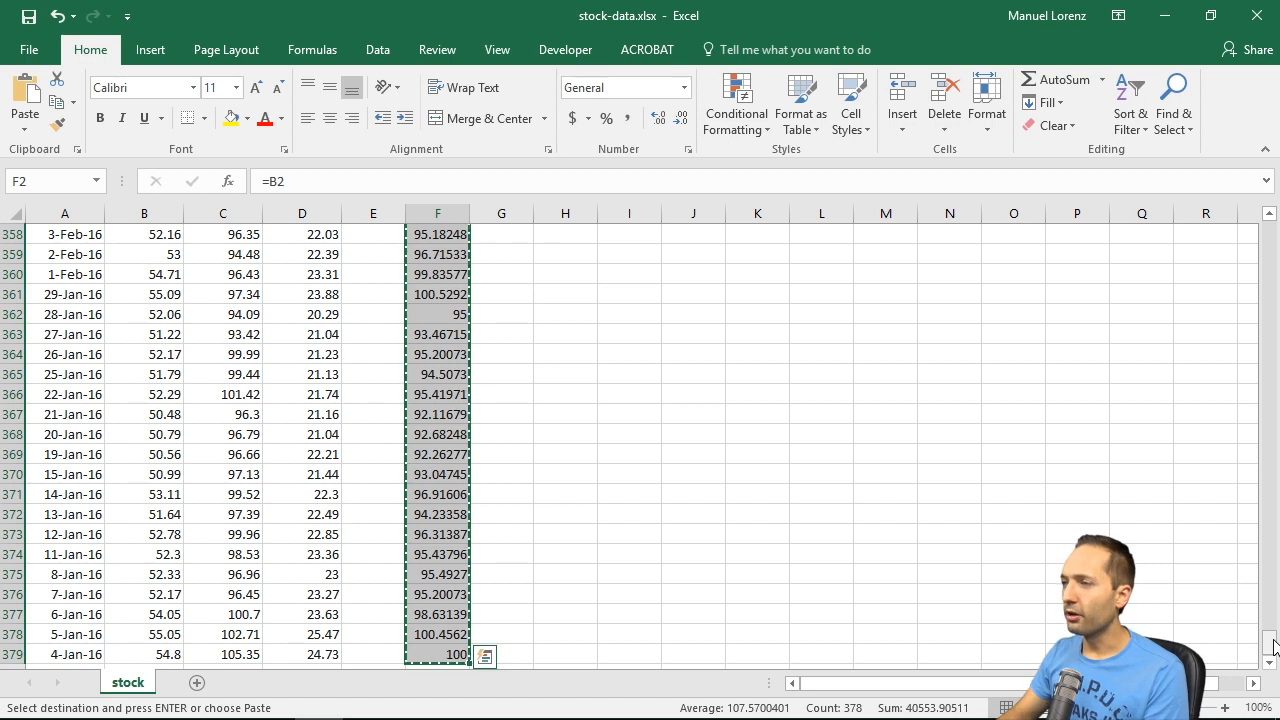
key(shift+Right)
key(shift+Right)
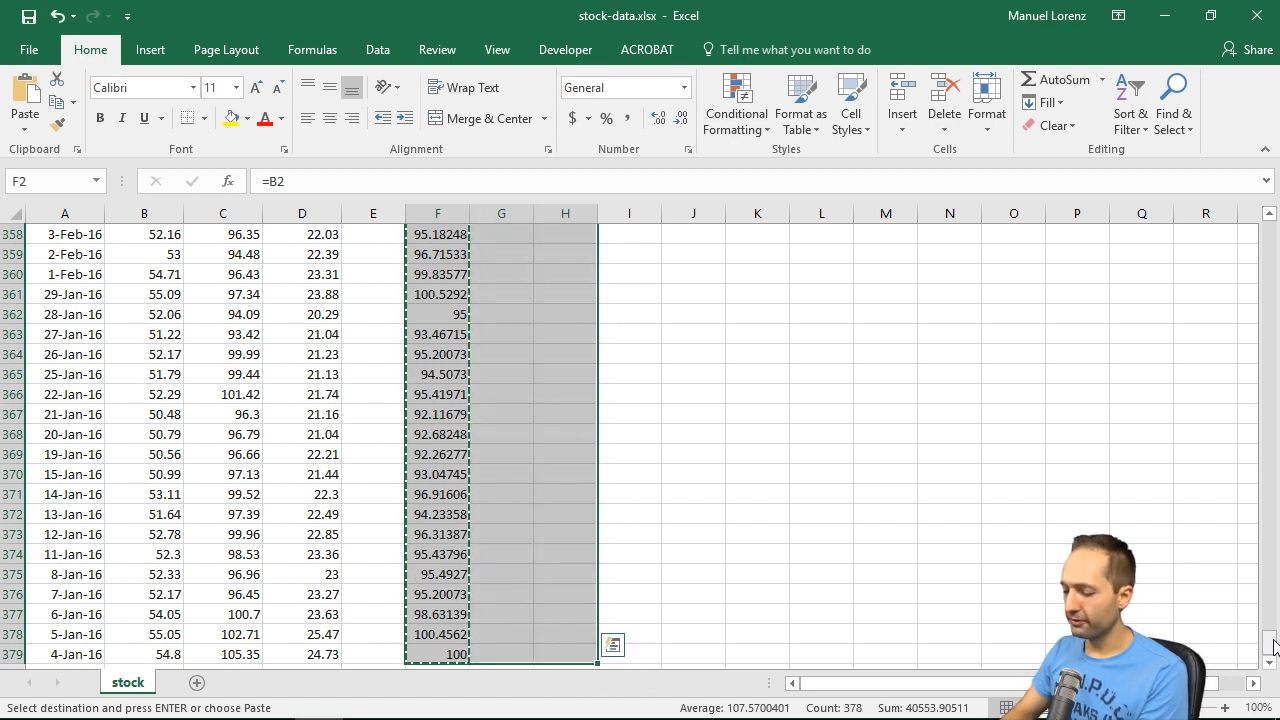
key(Return)
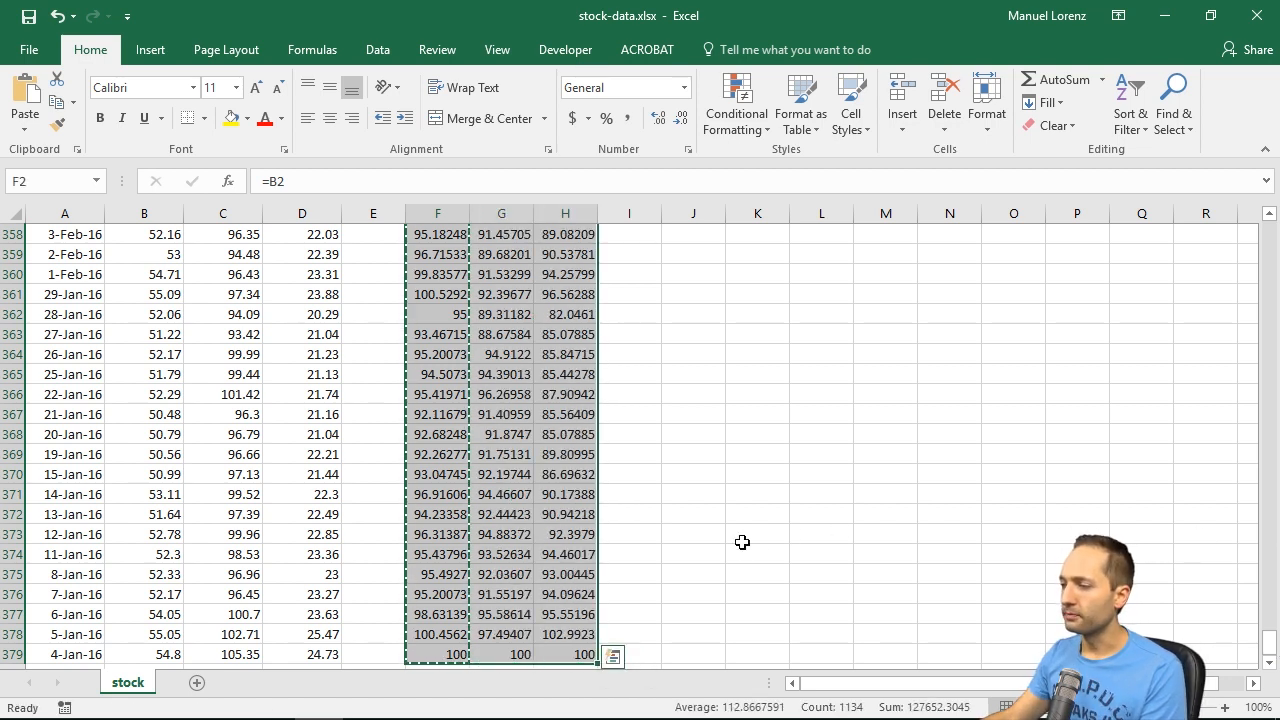
key(ctrl+Home)
click(739, 275)
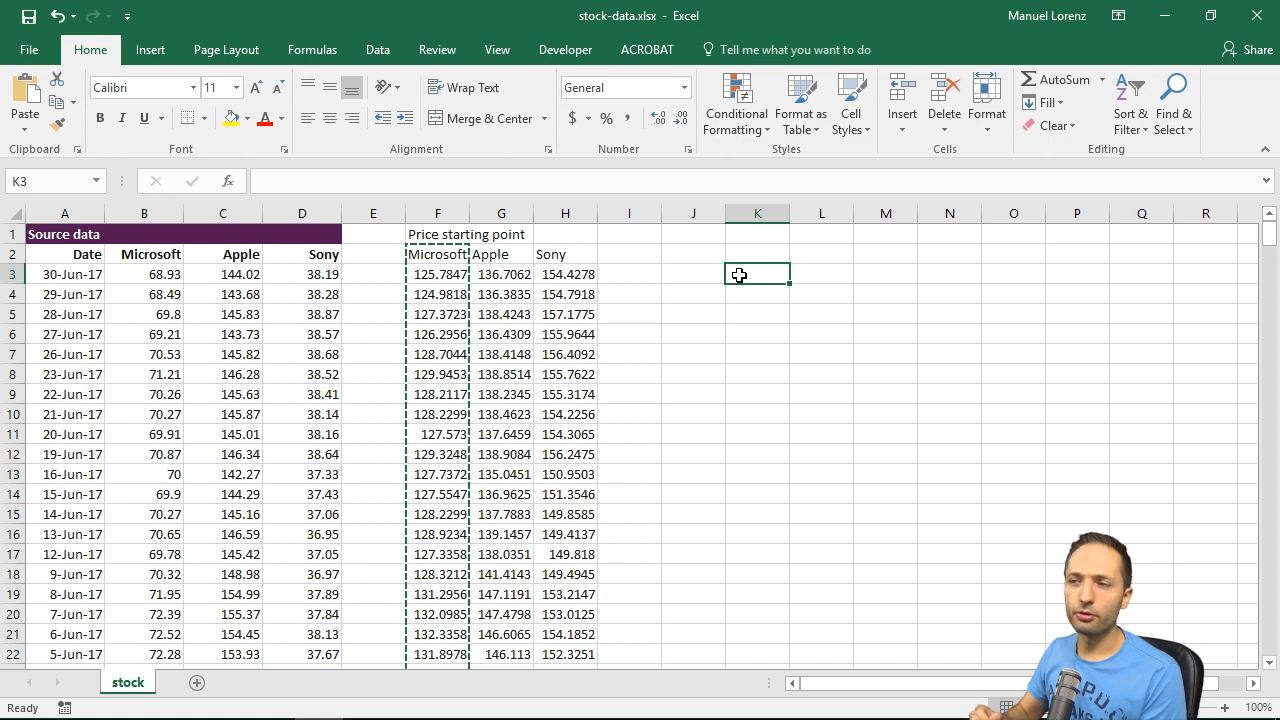
click(652, 392)
Step: Format the heading range F1:H1 with an orange fill and bold white text
drag(438, 230, 562, 234)
click(247, 118)
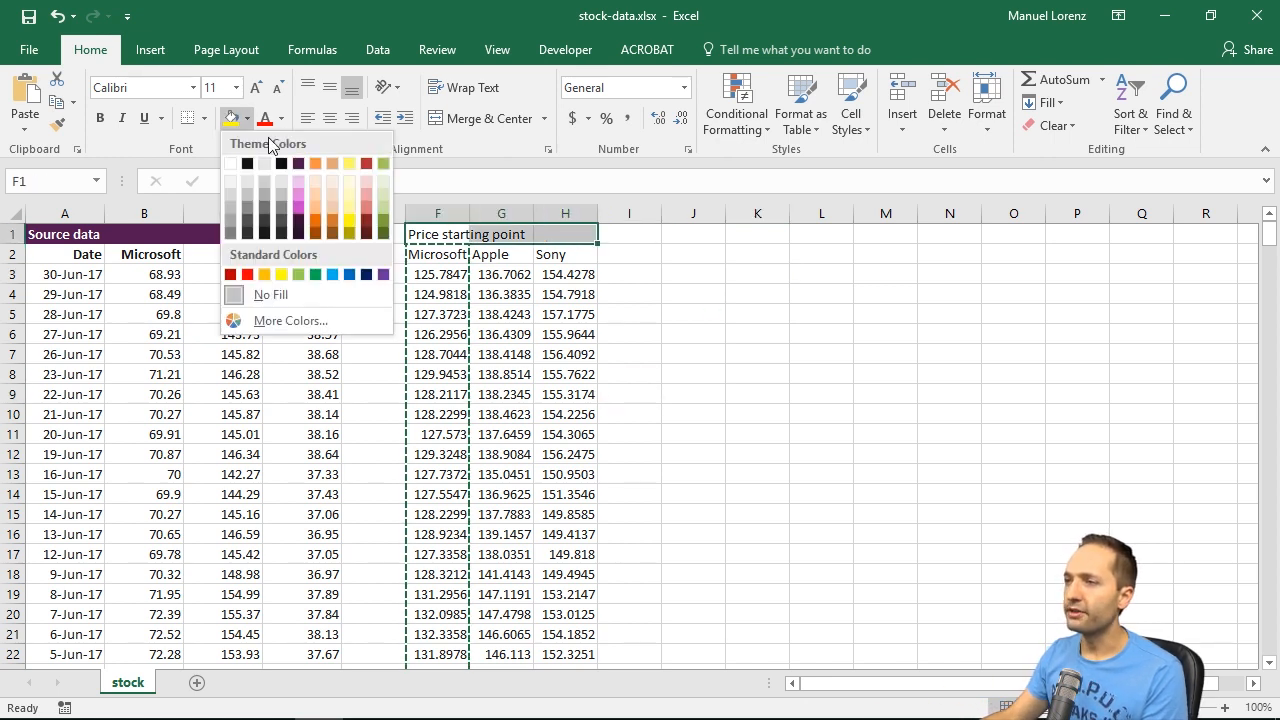
click(314, 159)
click(101, 117)
click(281, 118)
click(266, 181)
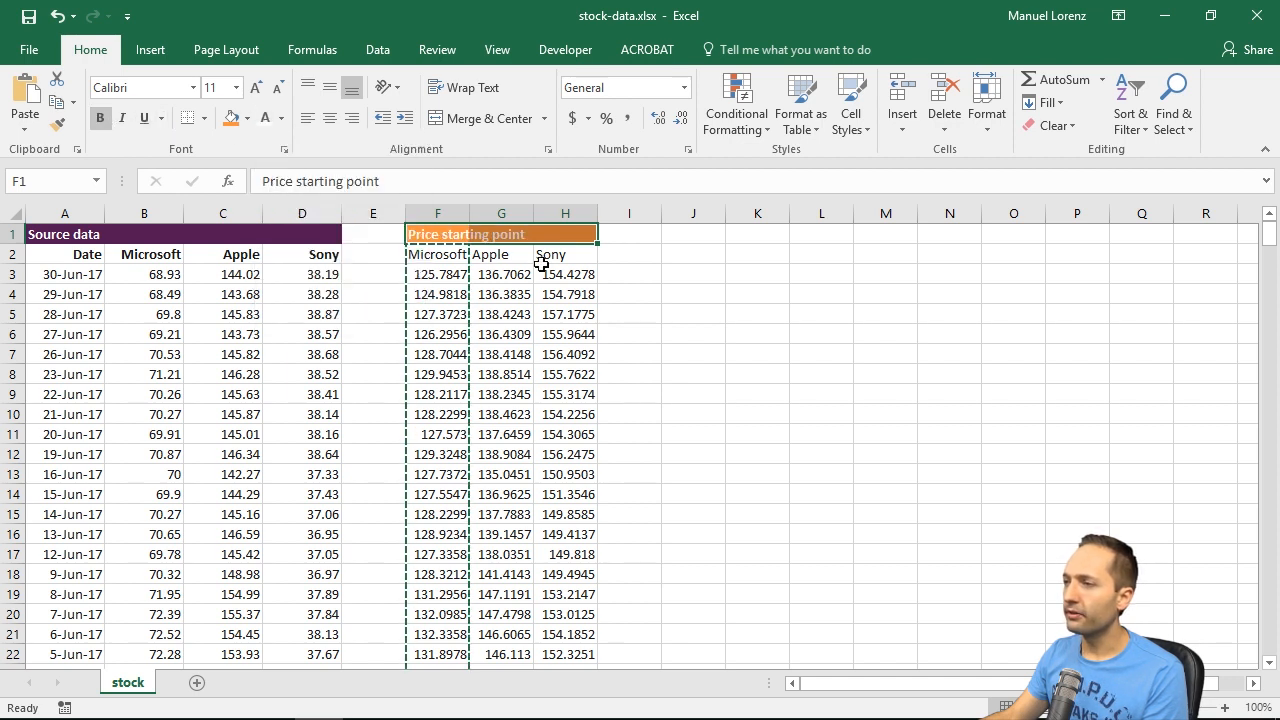
Step: Make the company headers in F2:H2 bold and right-aligned, and clear the pending copy selection
drag(450, 249, 548, 253)
key(ctrl+b)
key(Left)
drag(437, 254, 556, 252)
click(351, 117)
click(733, 325)
key(Escape)
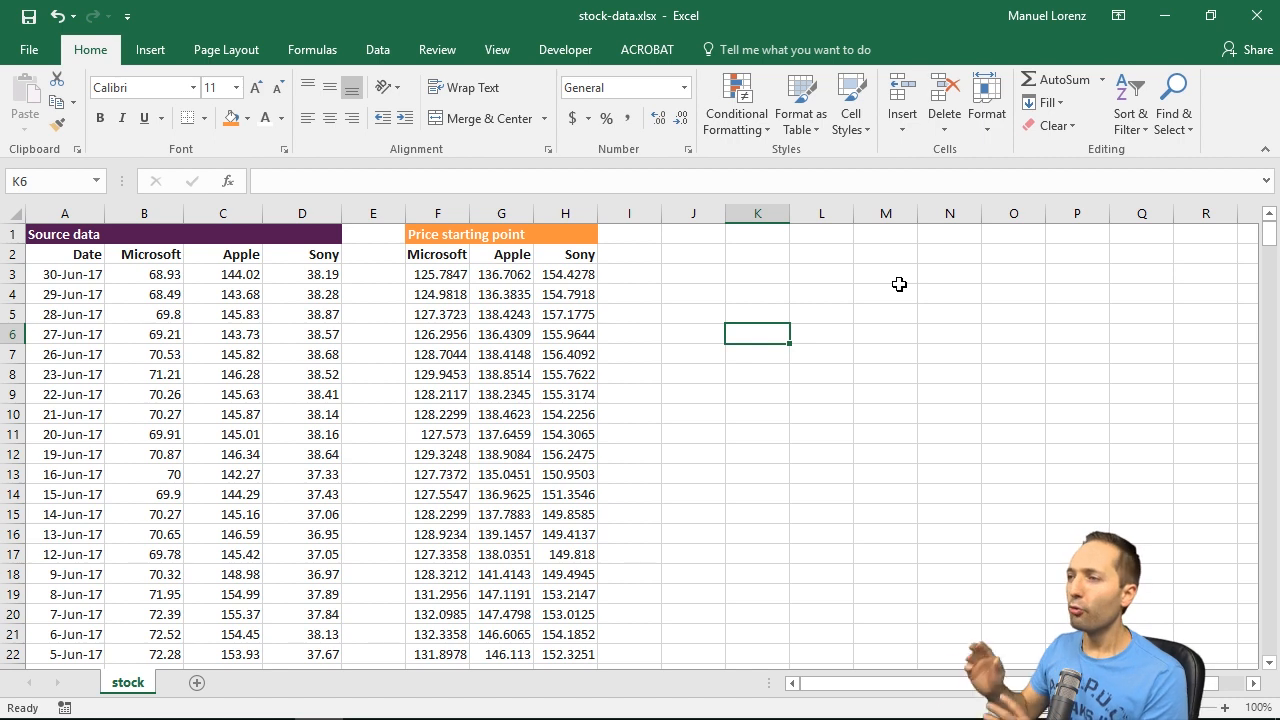
Step: Enter the heading "Chart input" in cell J1
click(709, 237)
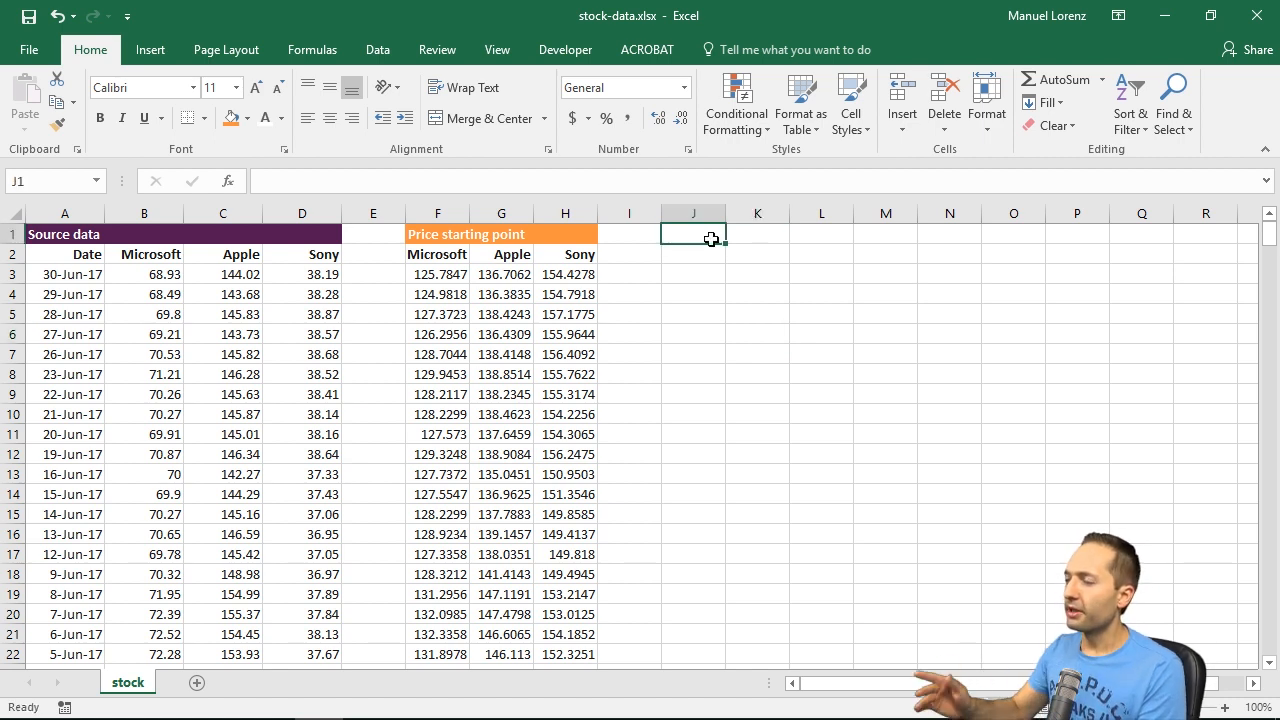
text(Chart)
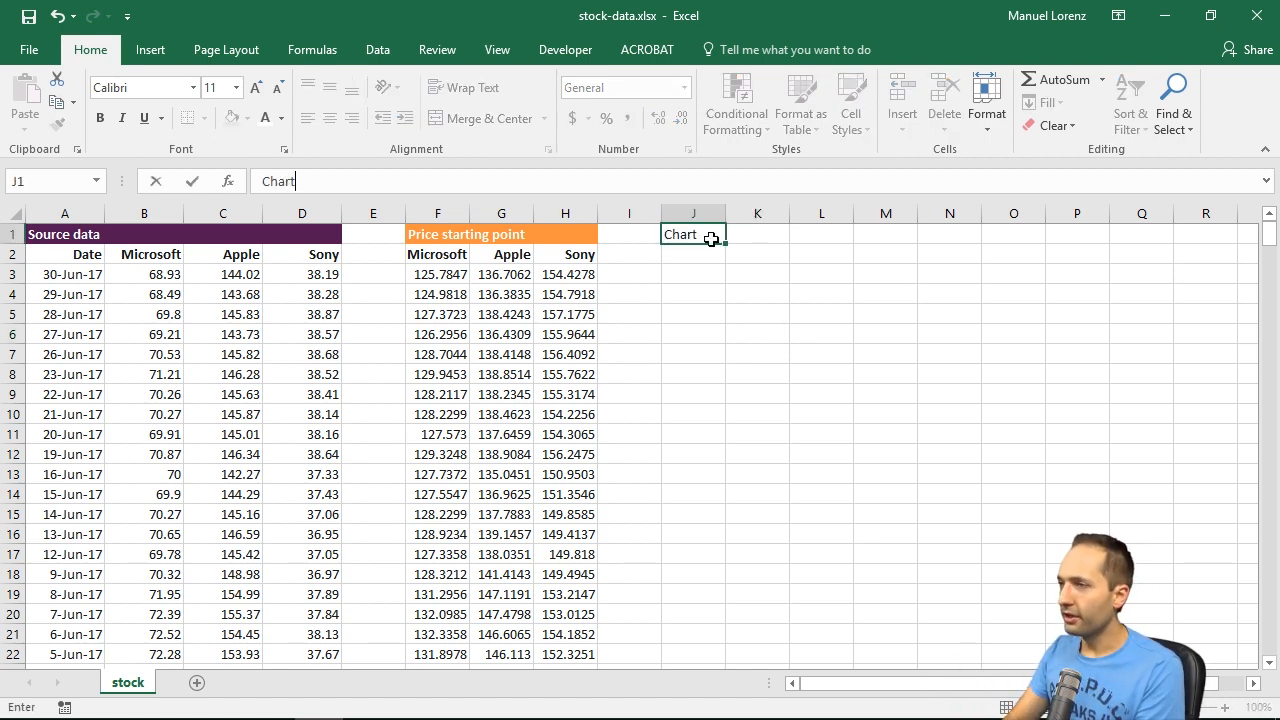
text( input)
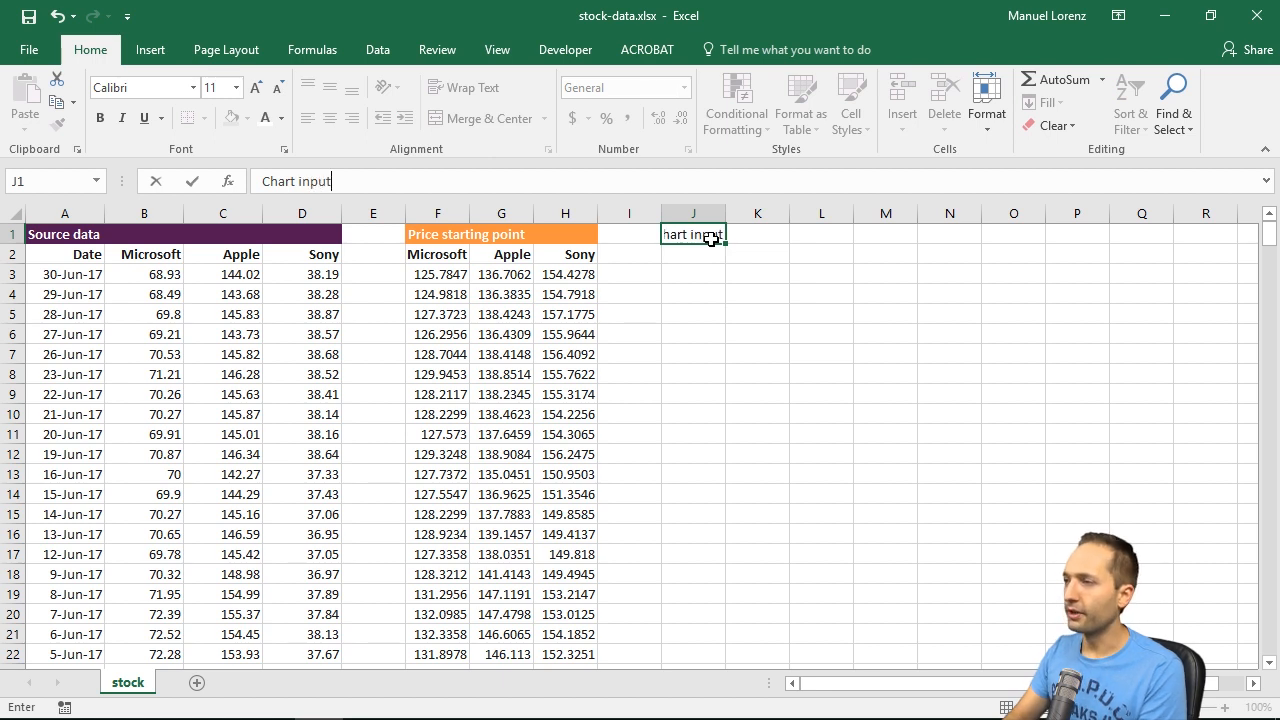
key(ctrl+Return)
key(Return)
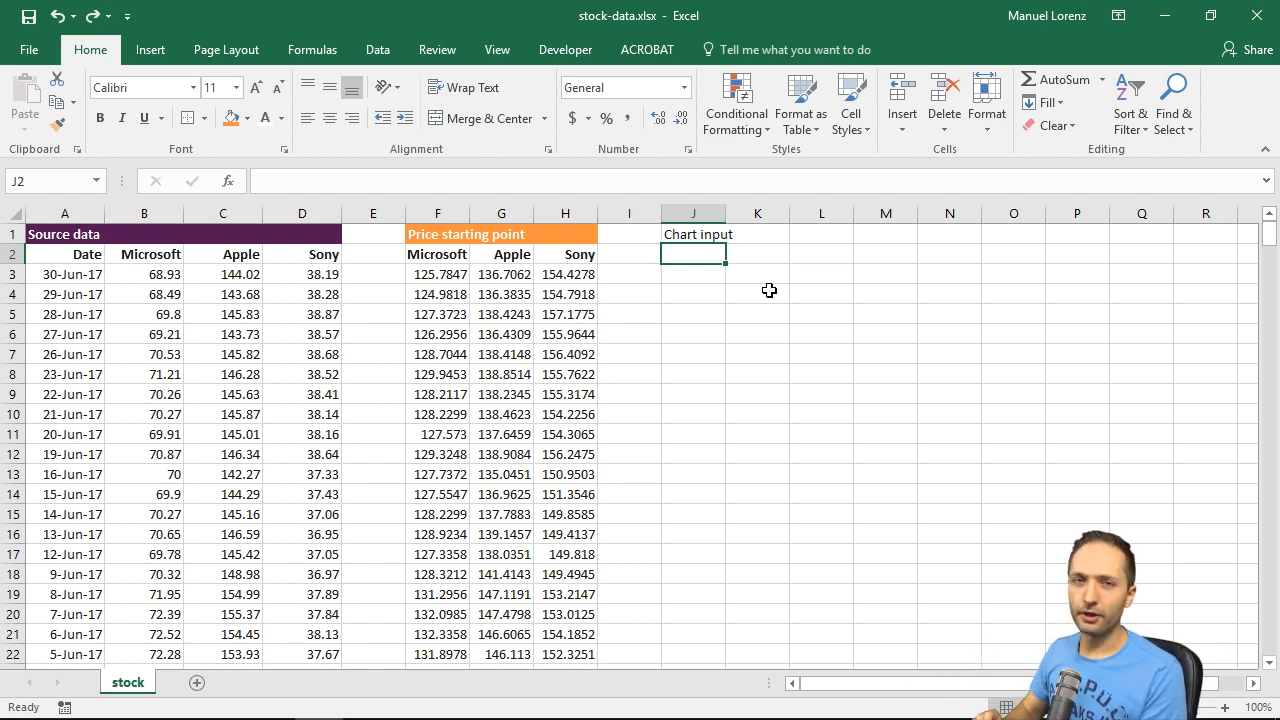
Step: Enter the selector value 1 in cell K2 and give that cell an outline border
key(Right)
text(1)
key(ctrl+Return)
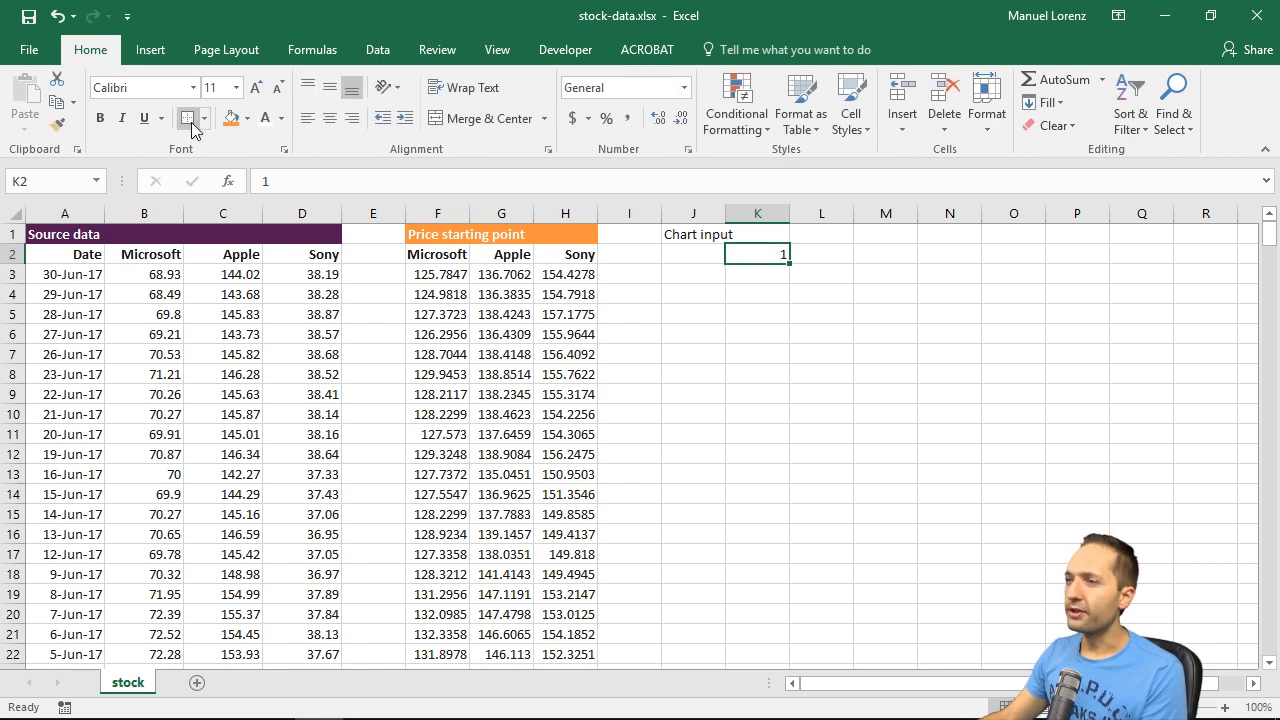
Step: Enter the formula =CHOOSE($K$2,F2,G2,H2) in cell J2 to return the selected company name
click(707, 255)
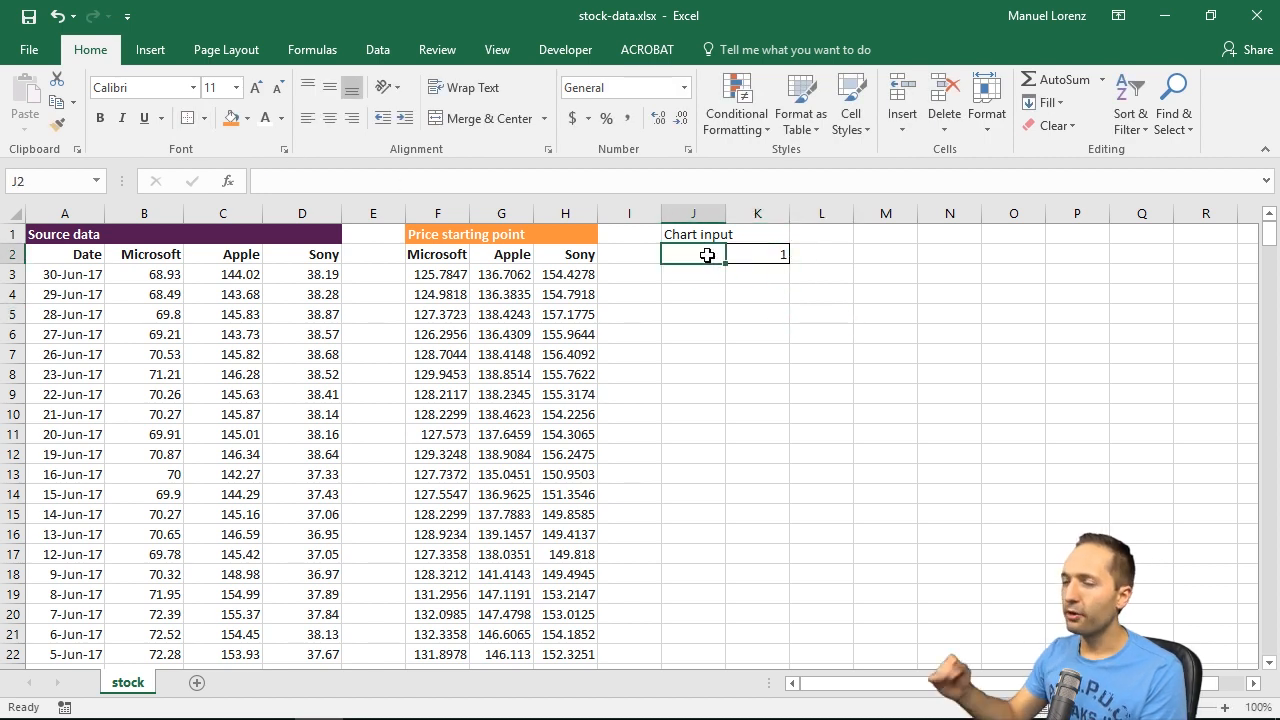
text(=)
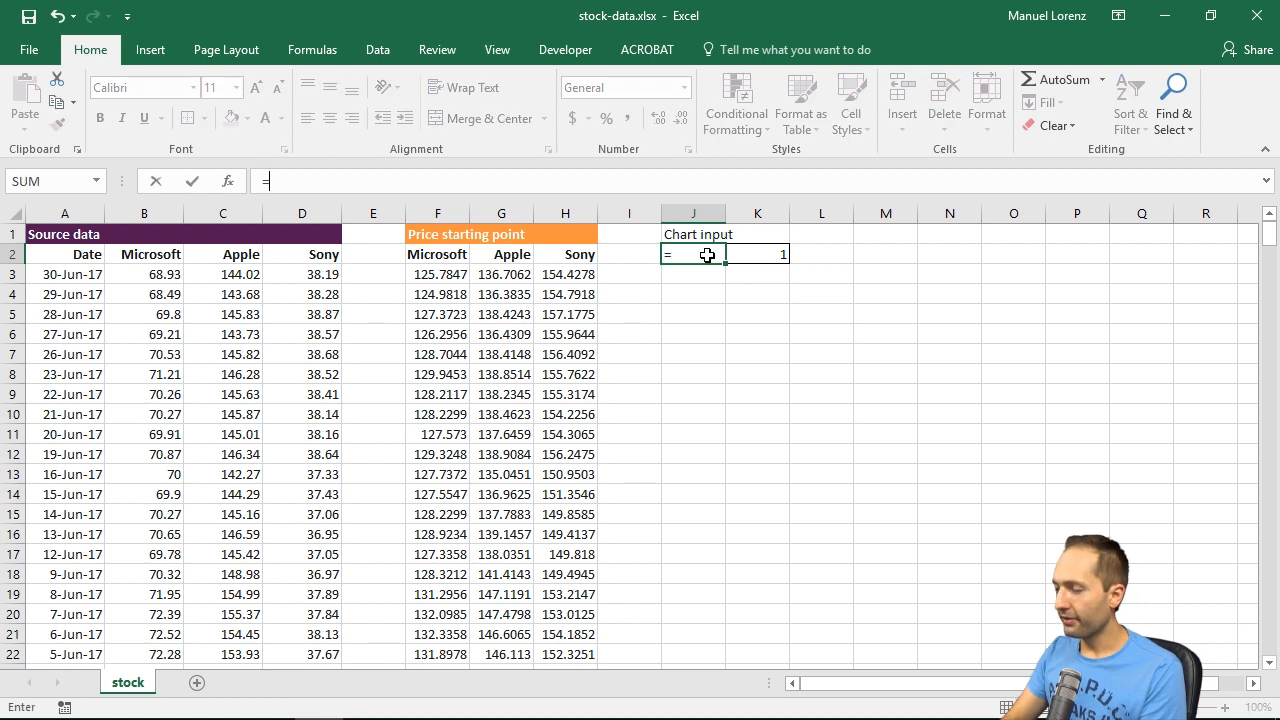
text(choos)
key(Tab)
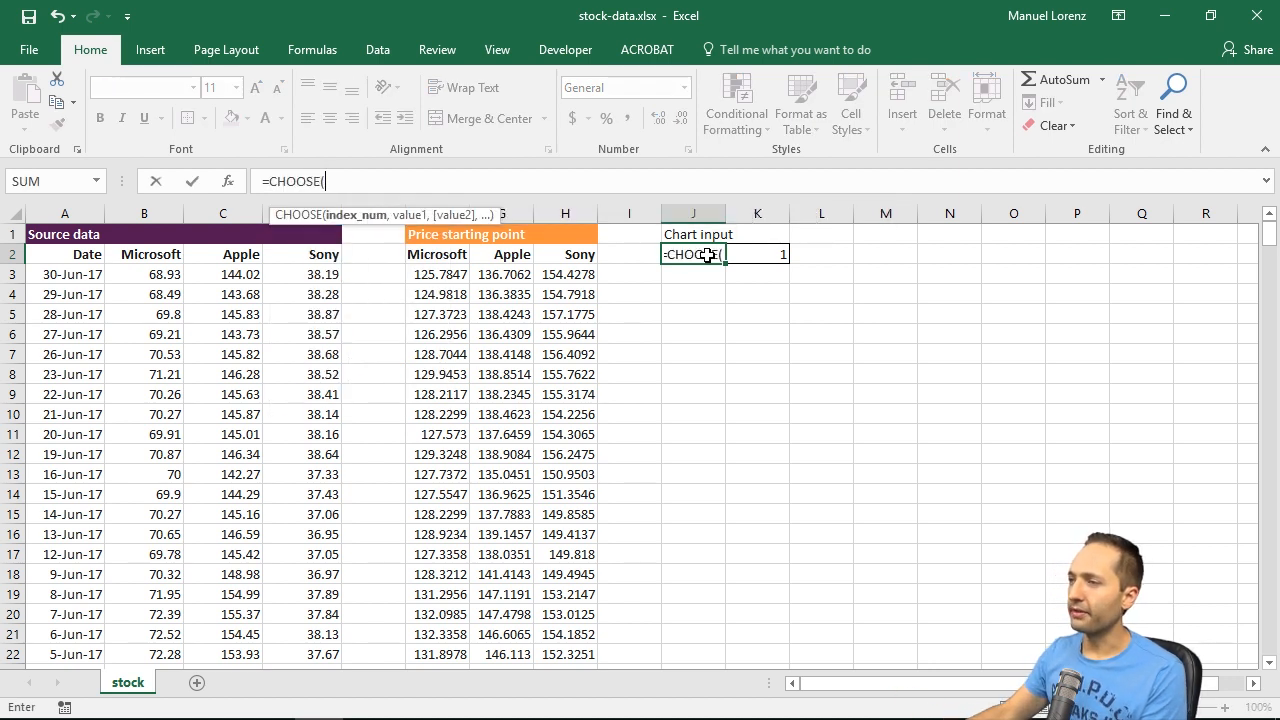
click(780, 256)
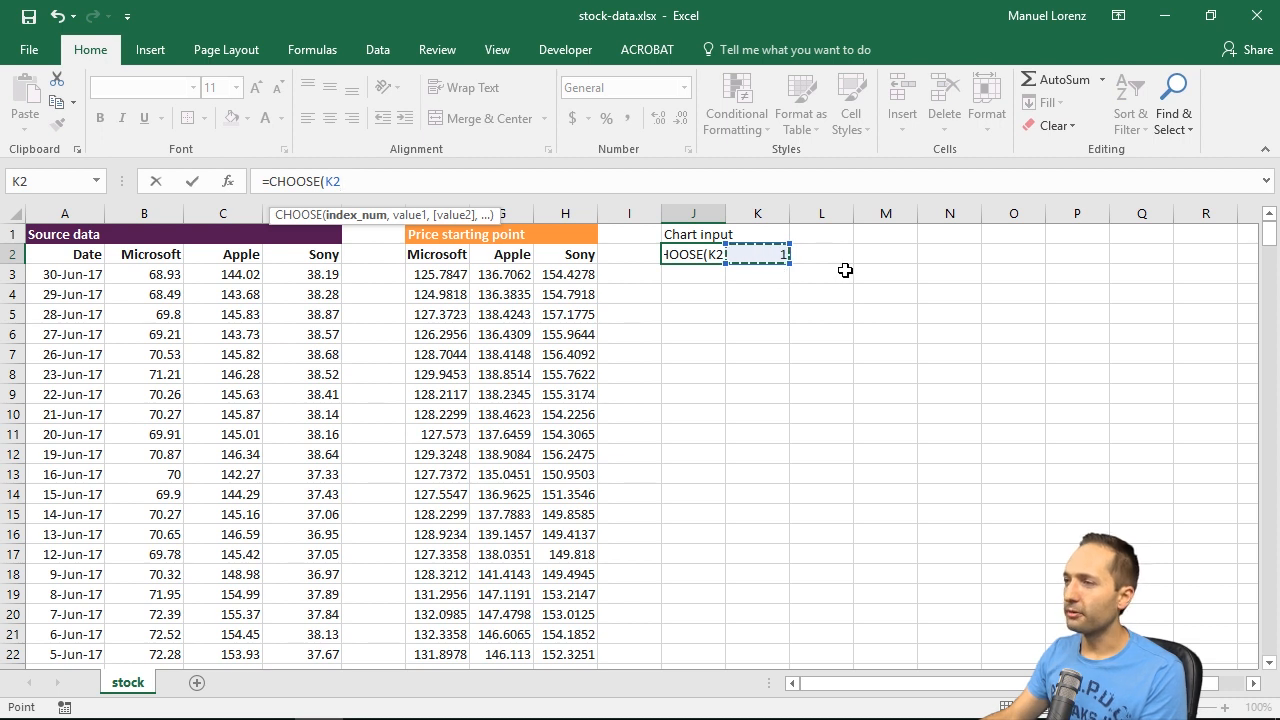
key(F4)
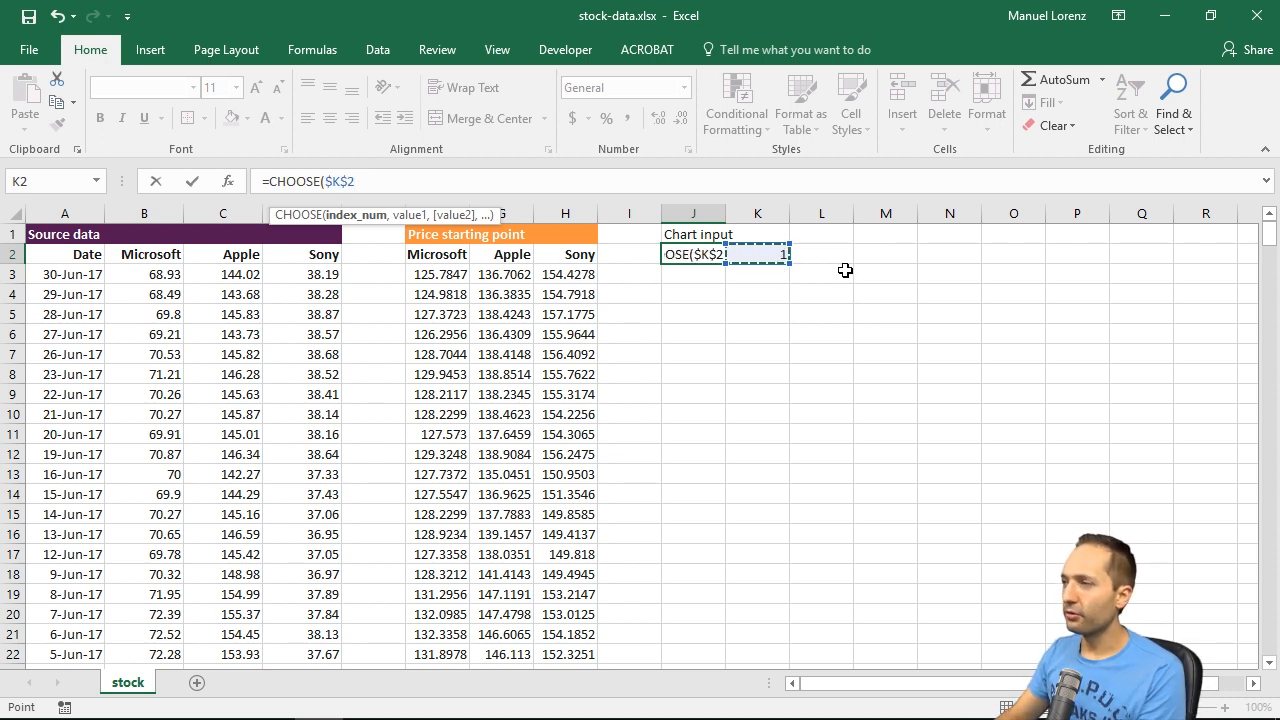
text(,)
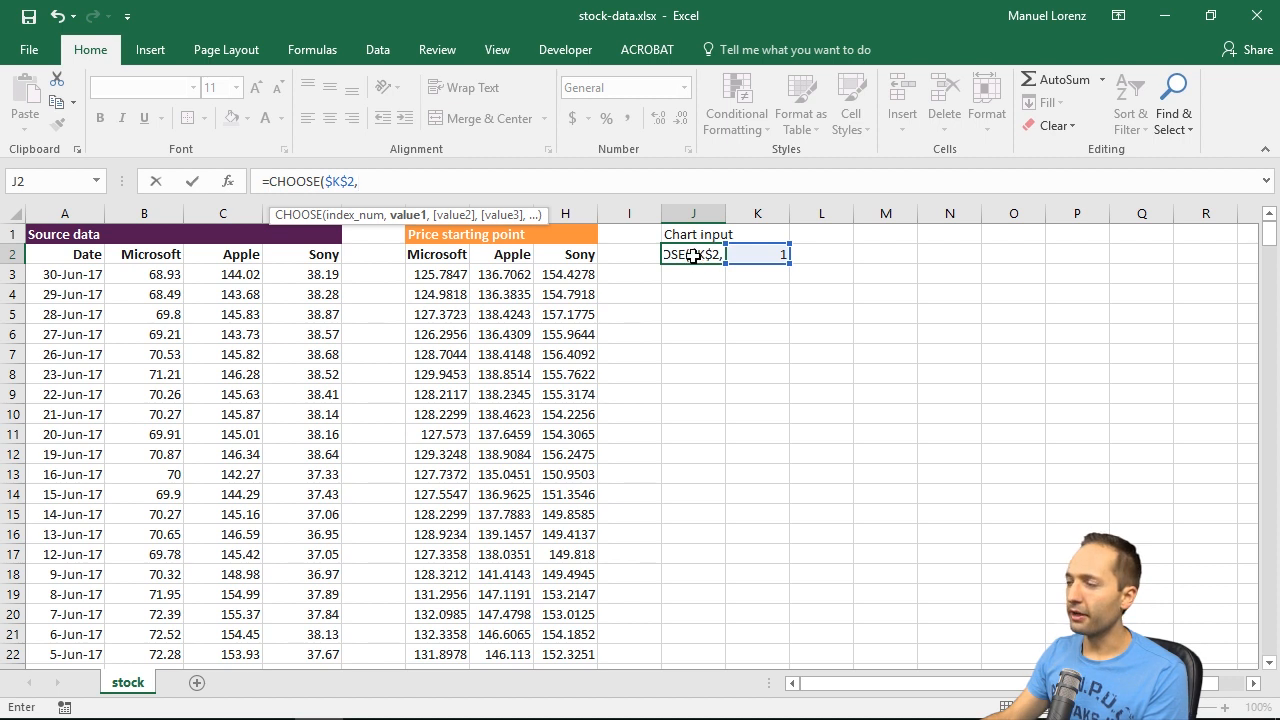
click(445, 254)
text(,)
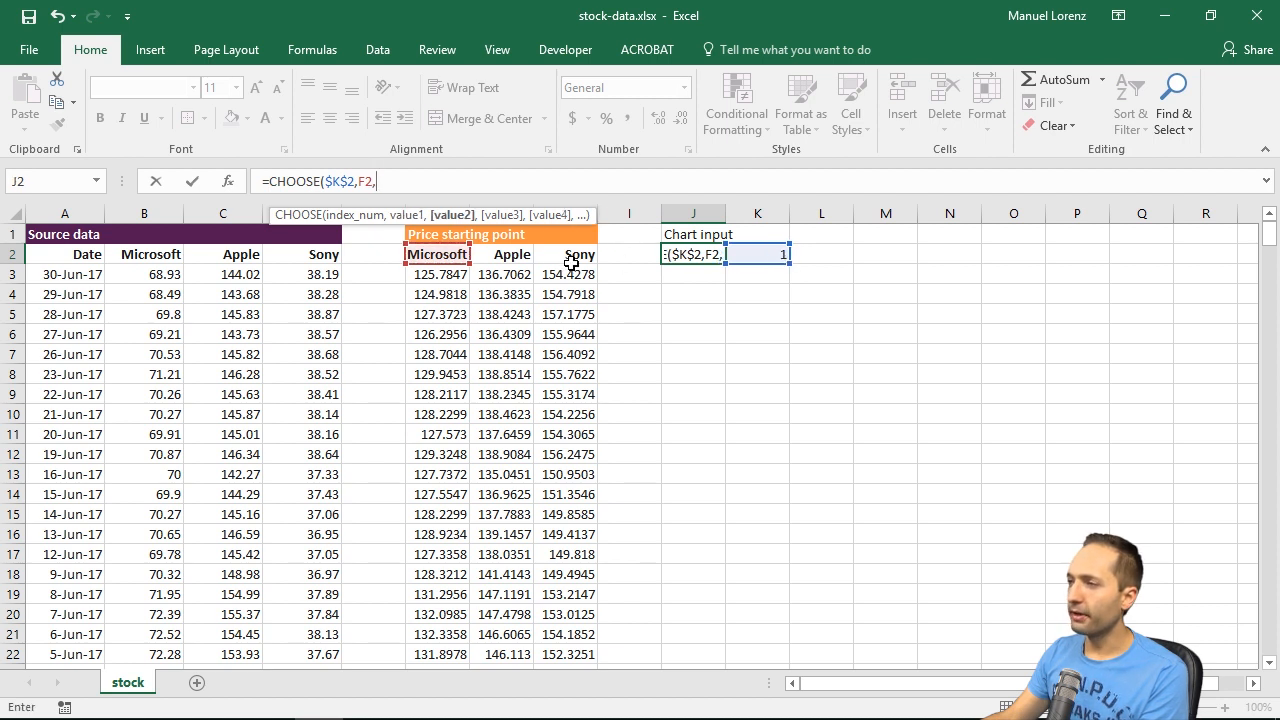
click(518, 252)
text(,)
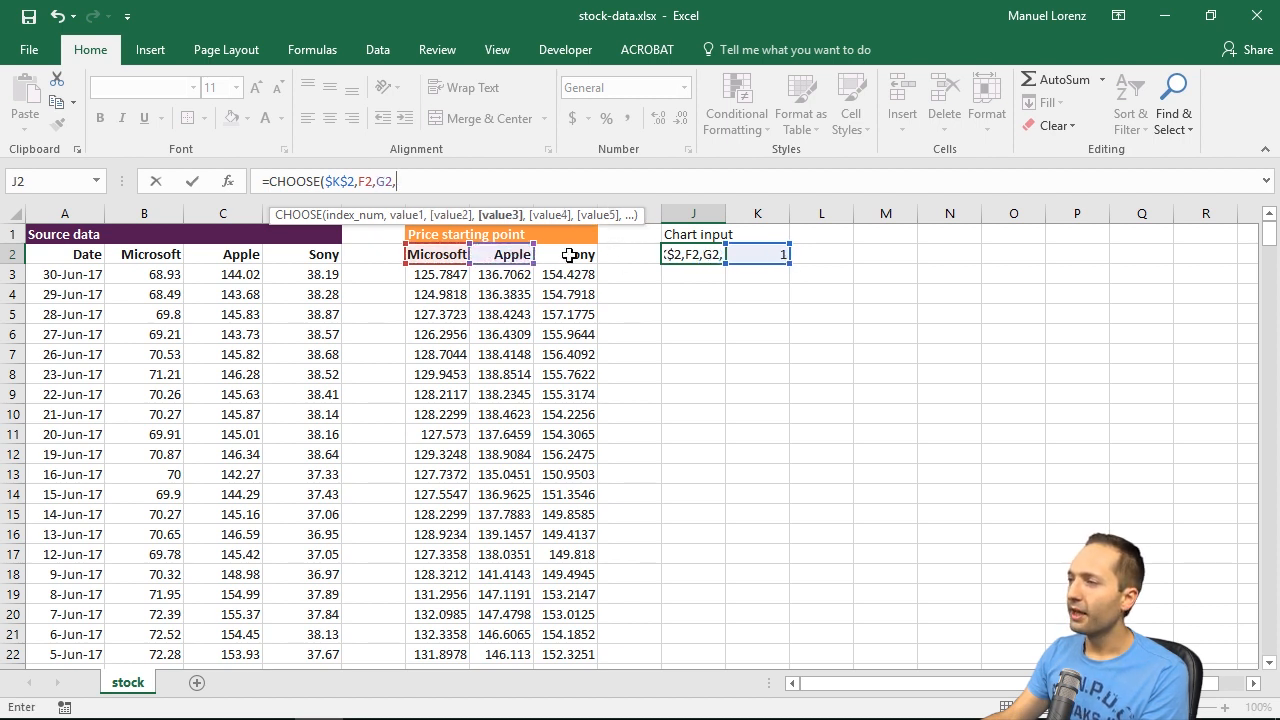
click(576, 253)
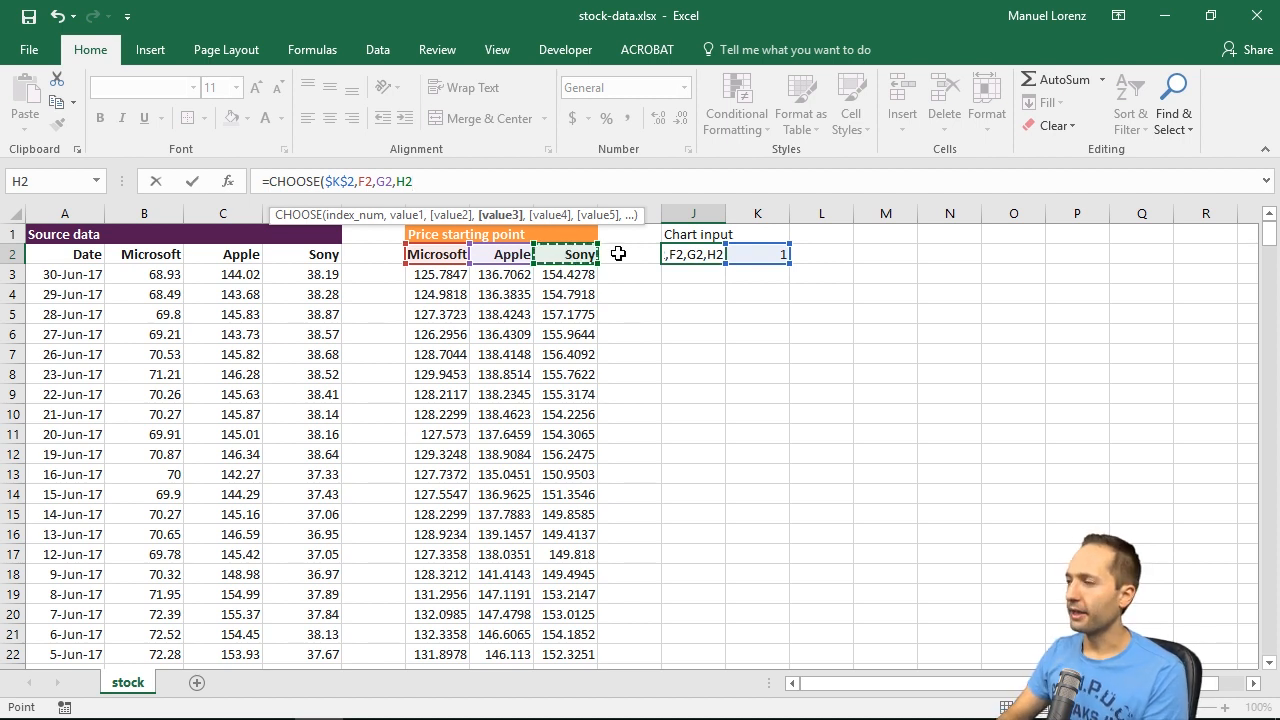
key(Return)
Step: Test the company name formula by setting the selector in K2 to 2 and to 3
key(Up)
key(Right)
text(2)
key(Return)
key(Up)
text(3)
key(Return)
key(Up)
key(Left)
key(Down)
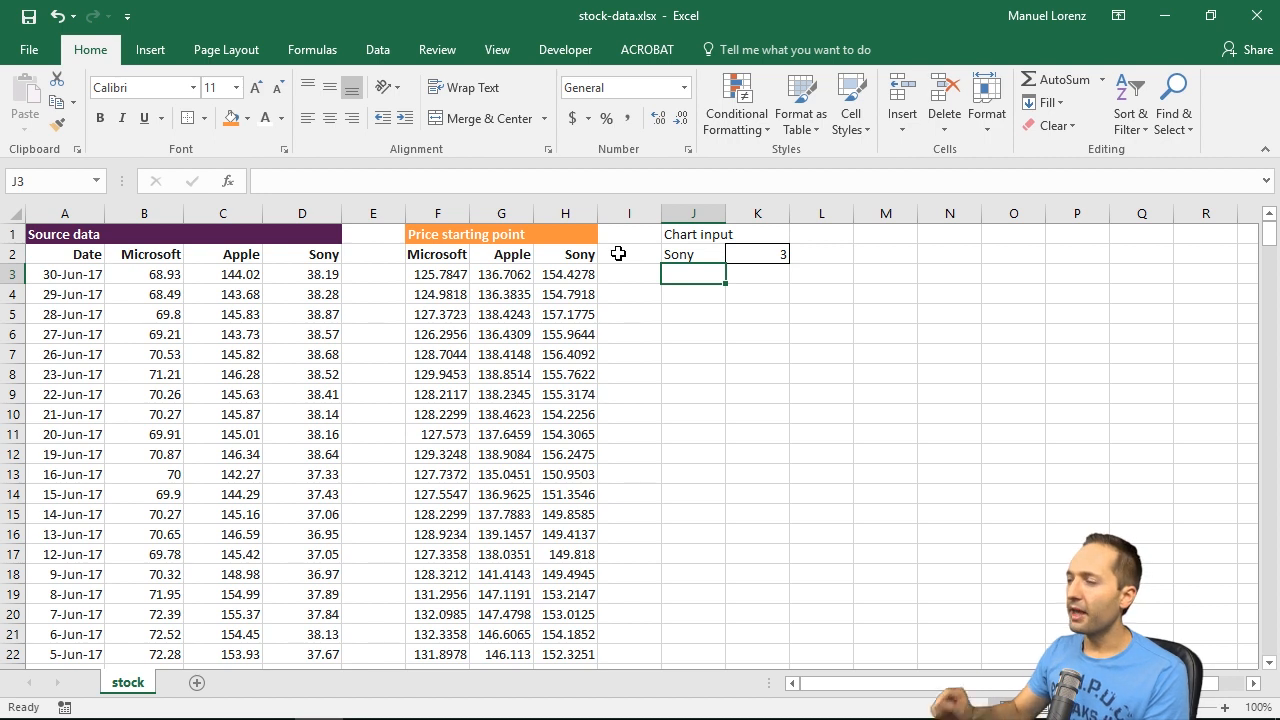
key(Up)
key(Down)
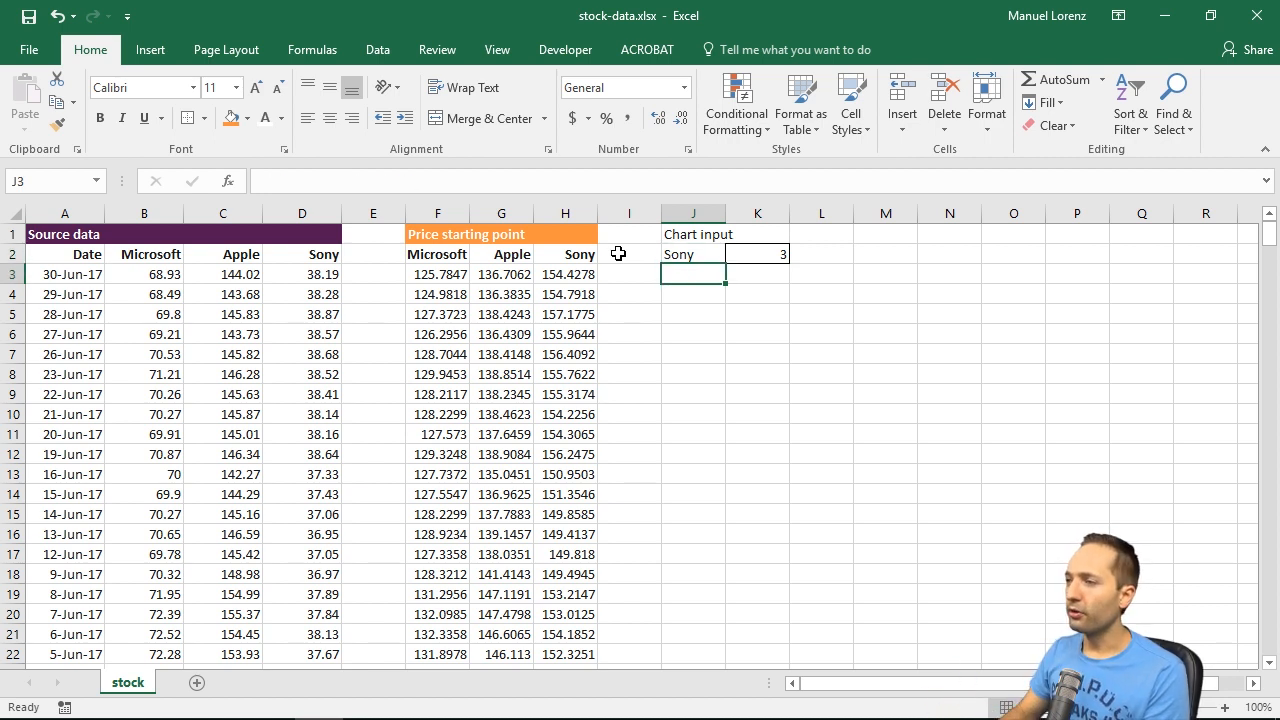
key(Left)
key(Left)
key(Left)
key(Left)
key(Right)
key(Right)
key(Right)
key(Right)
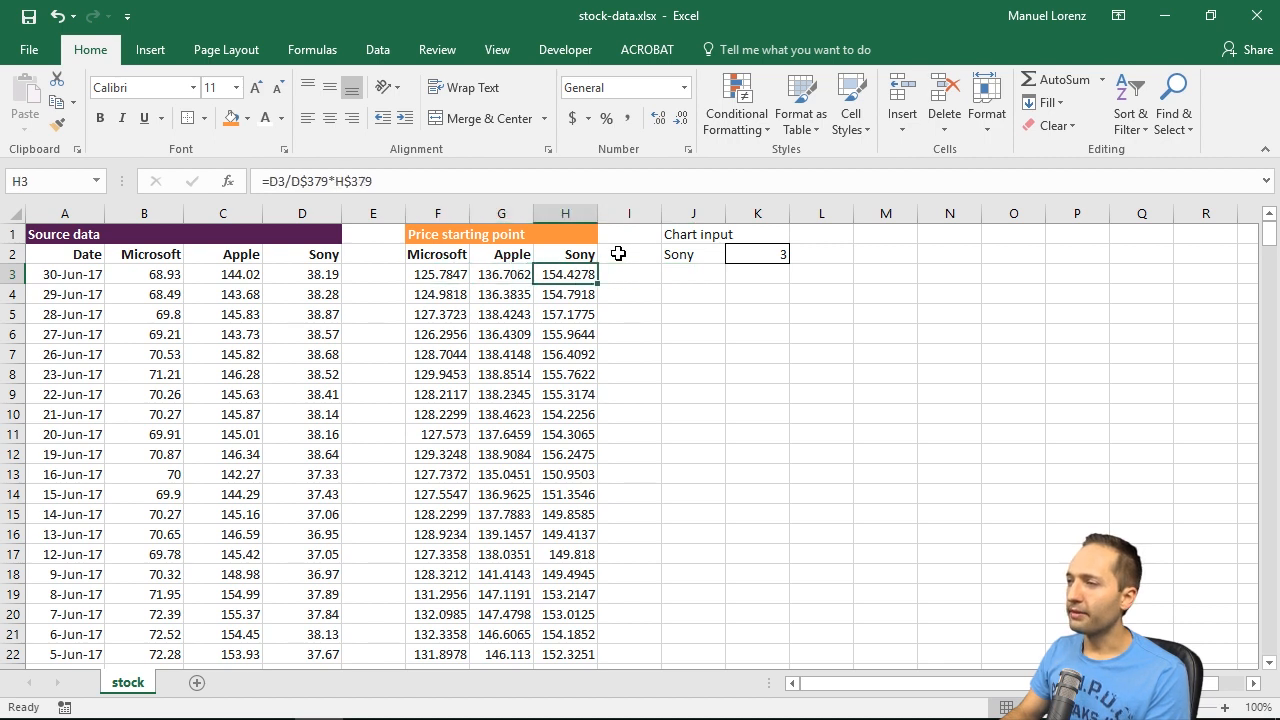
key(Up)
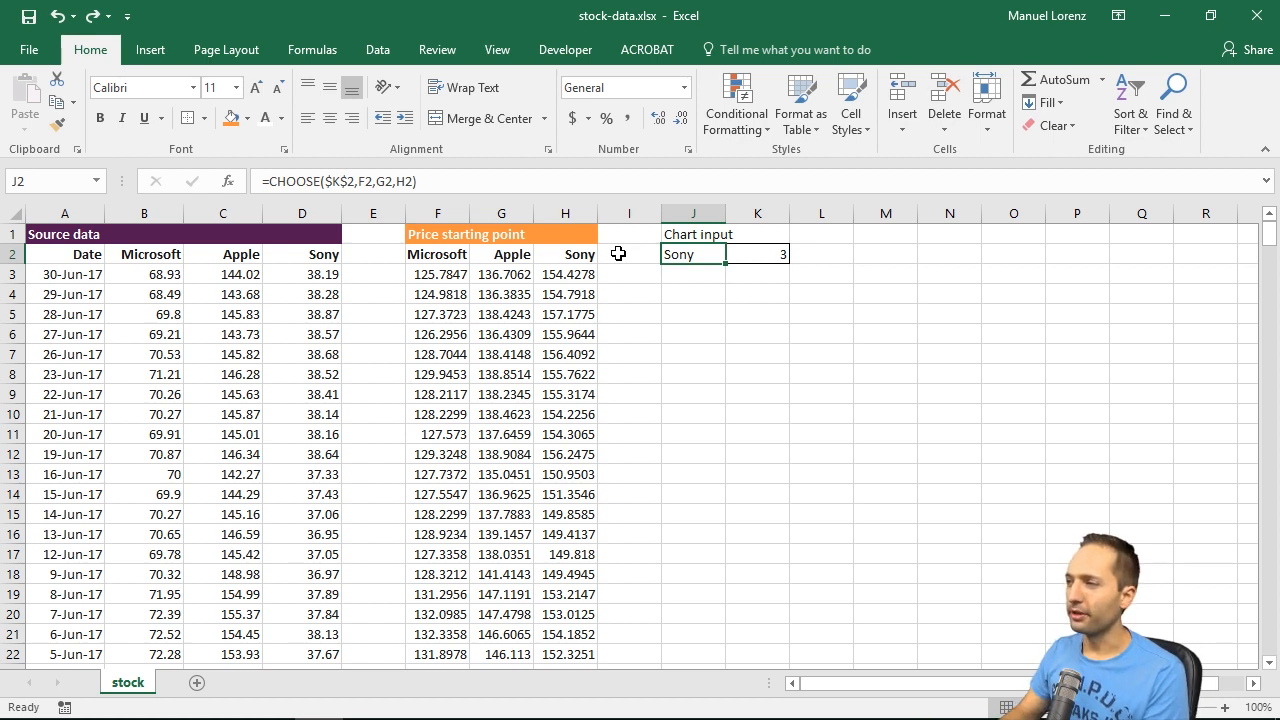
Step: Fill the CHOOSE formula from J2 down through J379, matching the length of the price data
key(Left)
key(Left)
key(Down)
key(ctrl+Down)
key(Right)
key(Right)
key(ctrl+shift+Up)
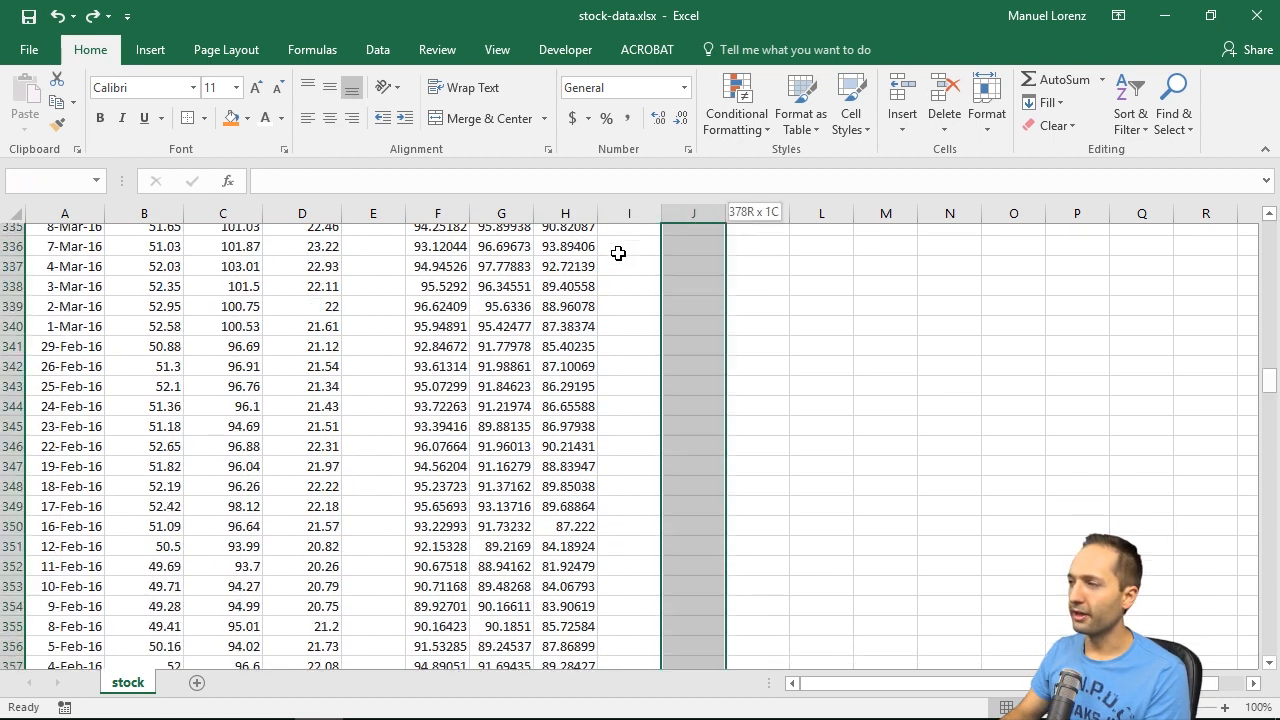
key(ctrl+d)
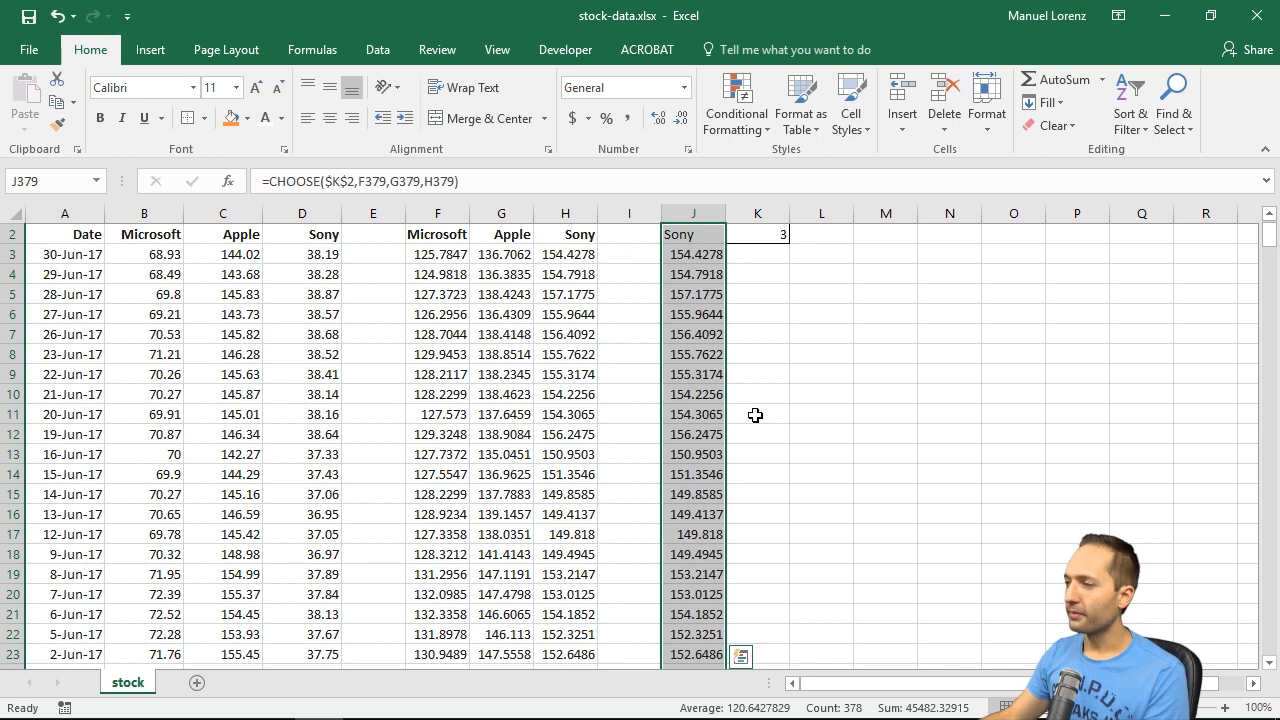
Step: Switch the selector in K2 to 2 and to 1, and compare the Microsoft value in F12 with J12
scroll(745, 380, up, 1)
click(760, 254)
text(2)
key(ctrl+Return)
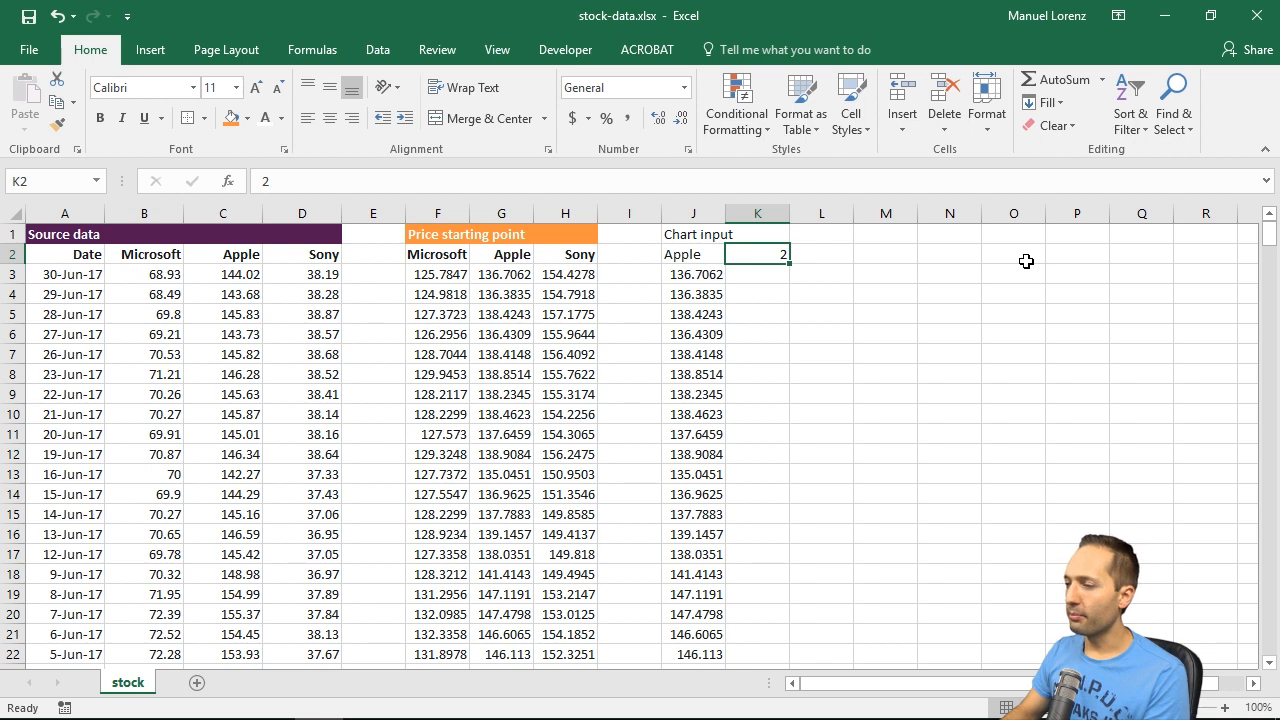
text(1)
key(ctrl+Return)
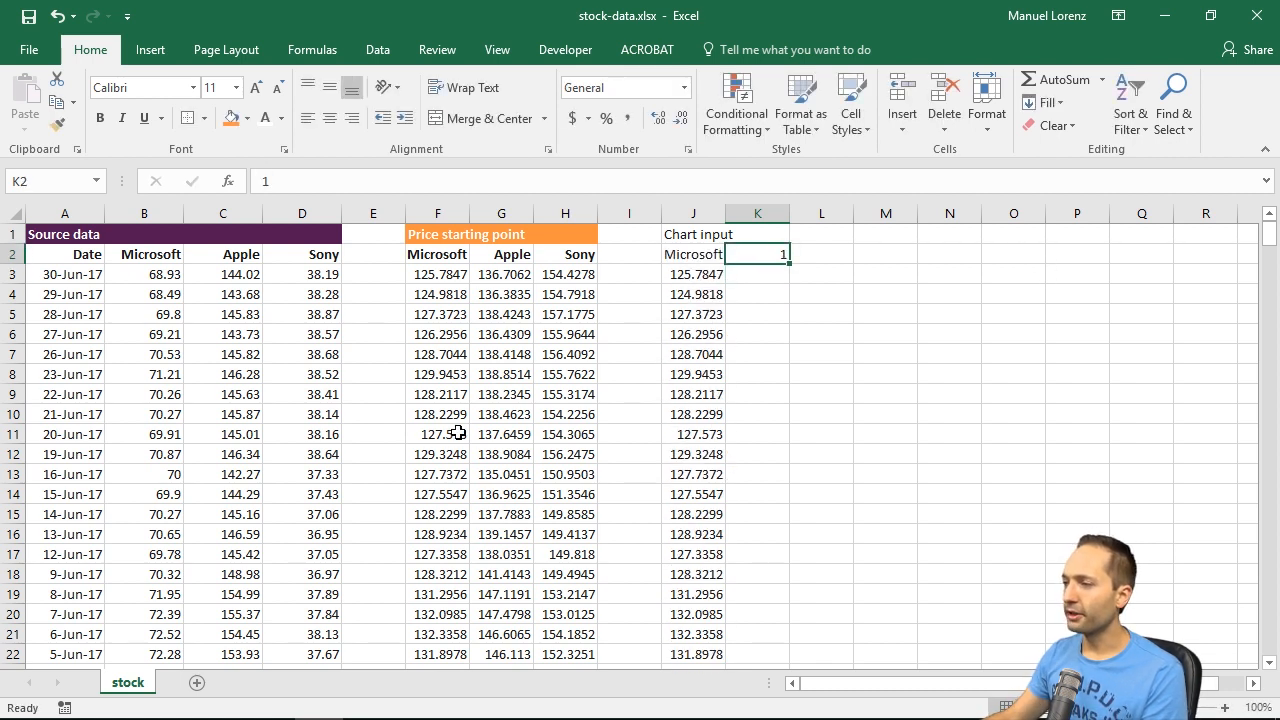
click(443, 454)
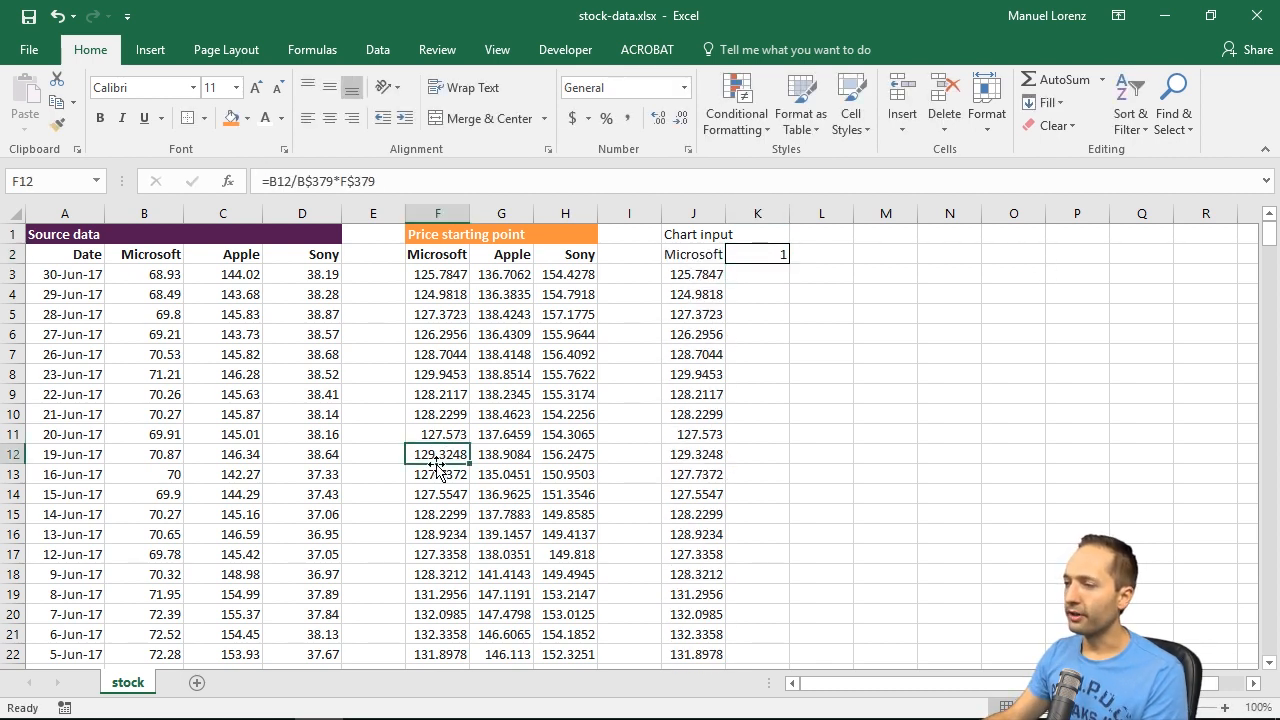
click(705, 454)
Step: Set the selector in K2 to 2 and compare the Apple value in G12 with J12
click(748, 256)
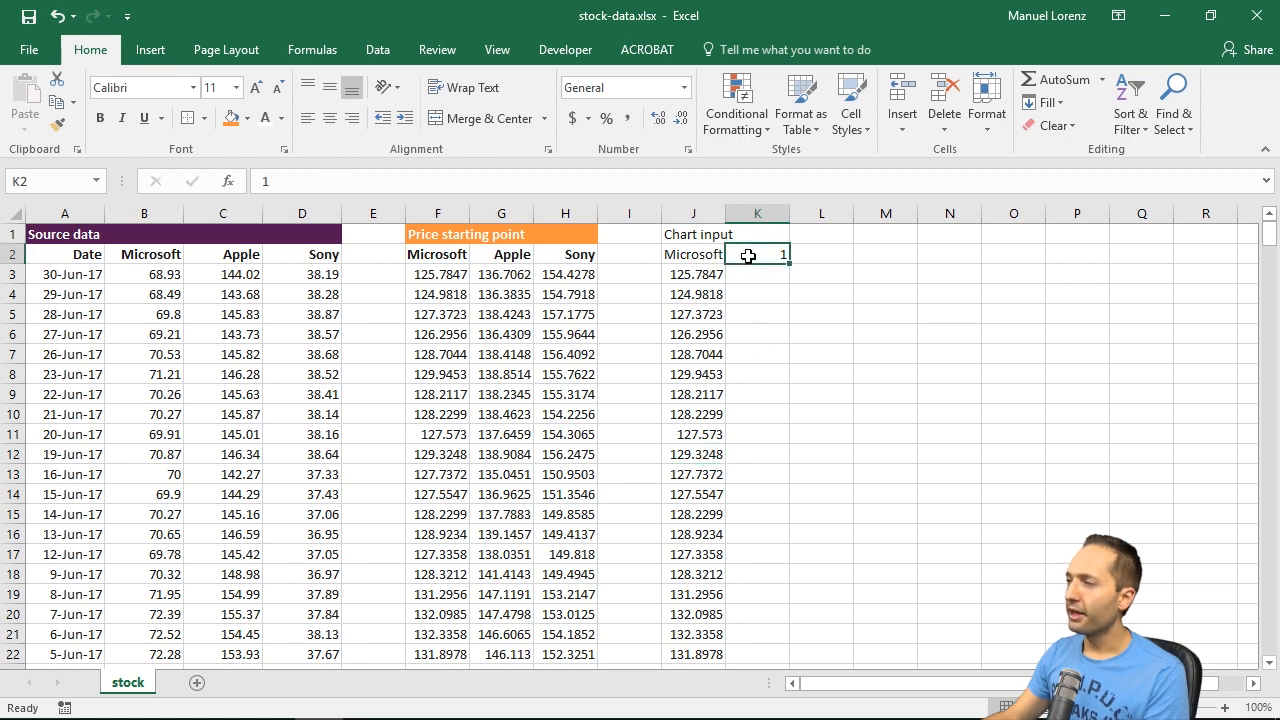
text(2)
key(ctrl+Return)
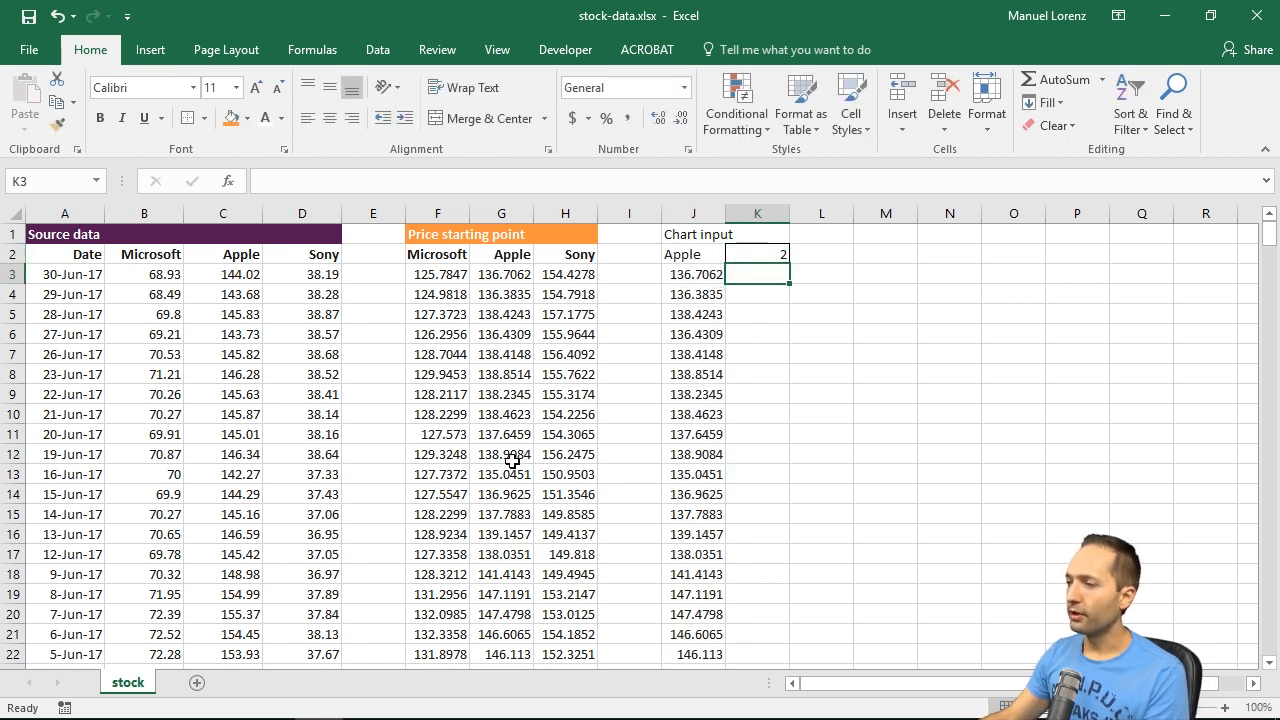
click(511, 456)
click(670, 458)
Step: Set the selector in K2 to 3 and compare the Sony value in H13 with J13
click(778, 255)
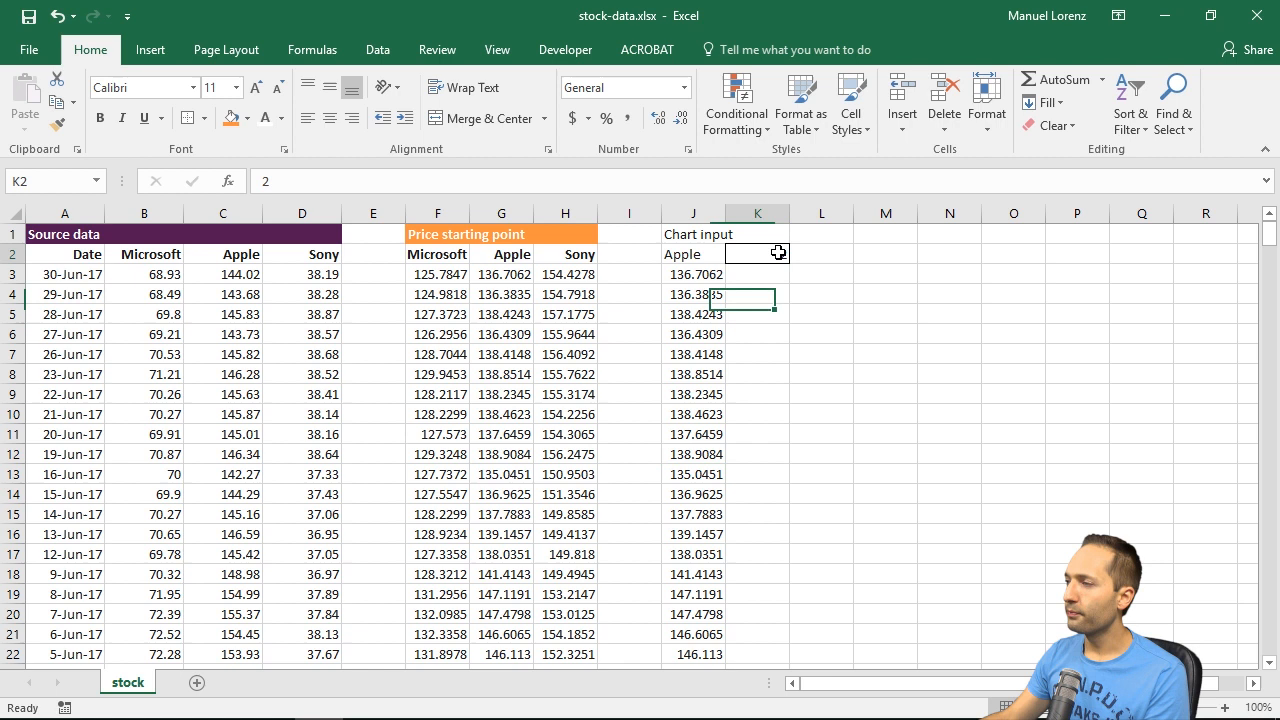
text(3)
key(Return)
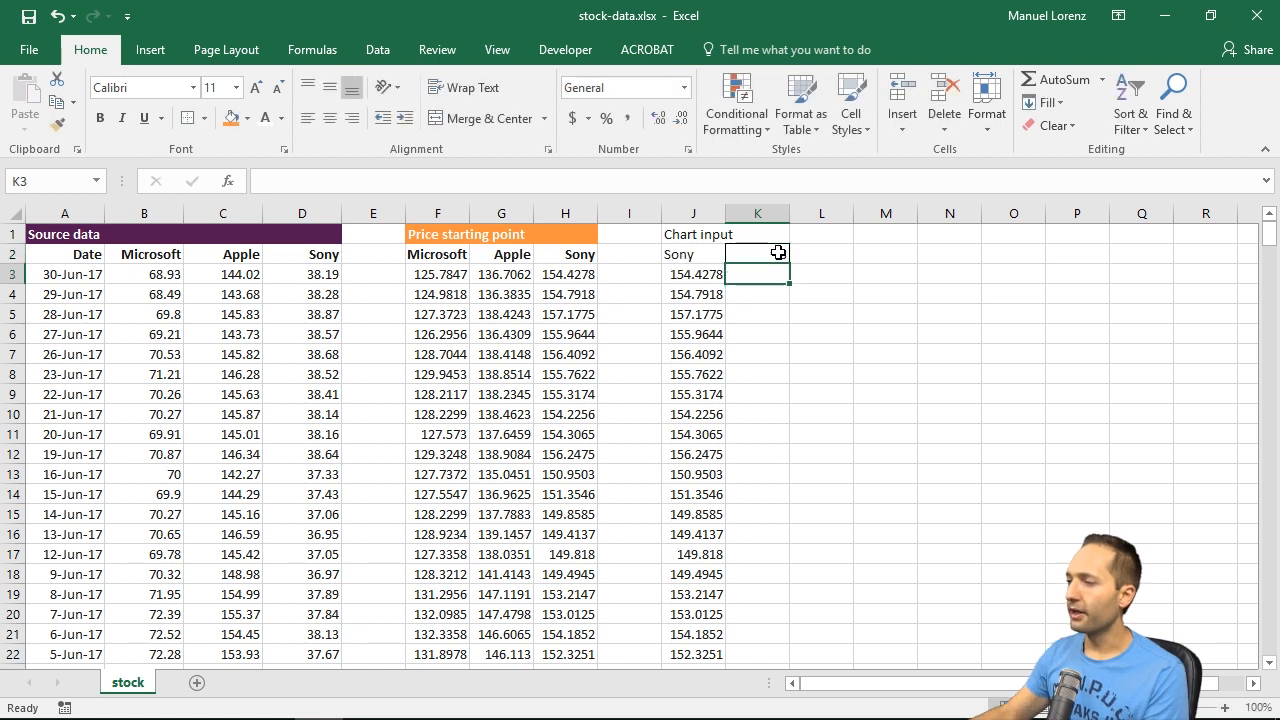
click(580, 466)
click(692, 472)
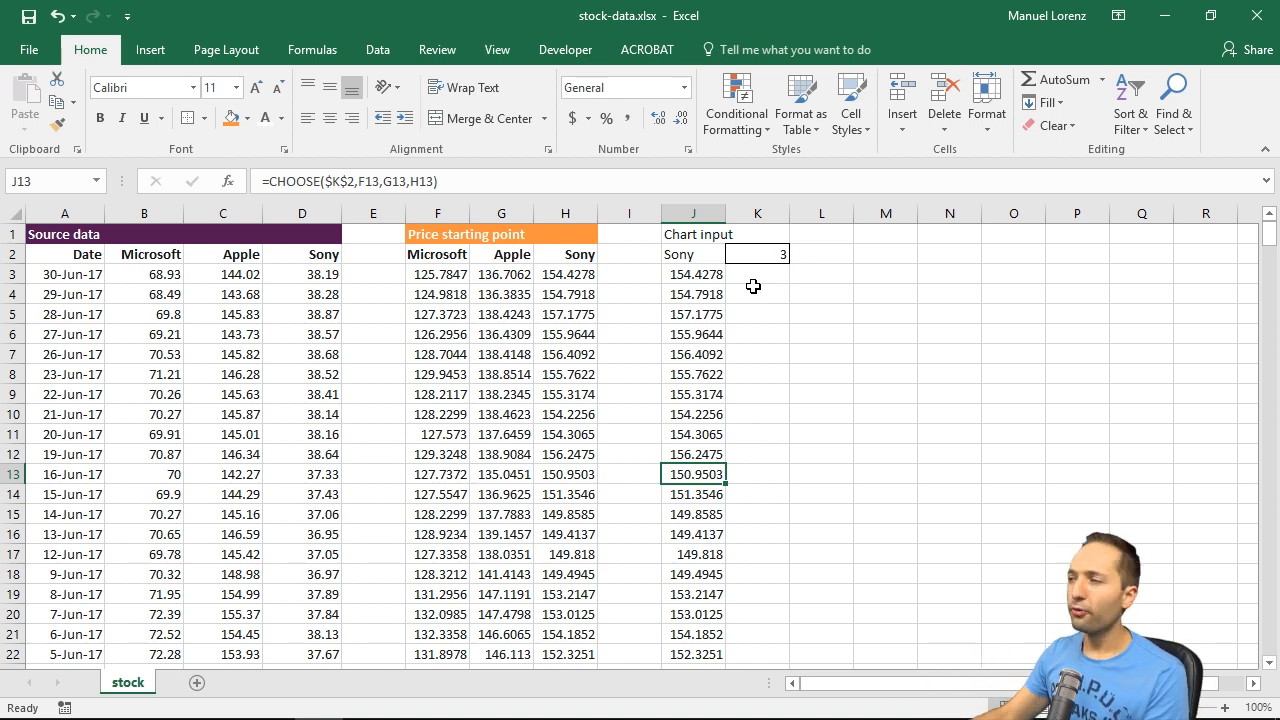
Step: Format the Chart input heading range J1:K1 with a light purple fill and bold white text
drag(695, 240, 755, 237)
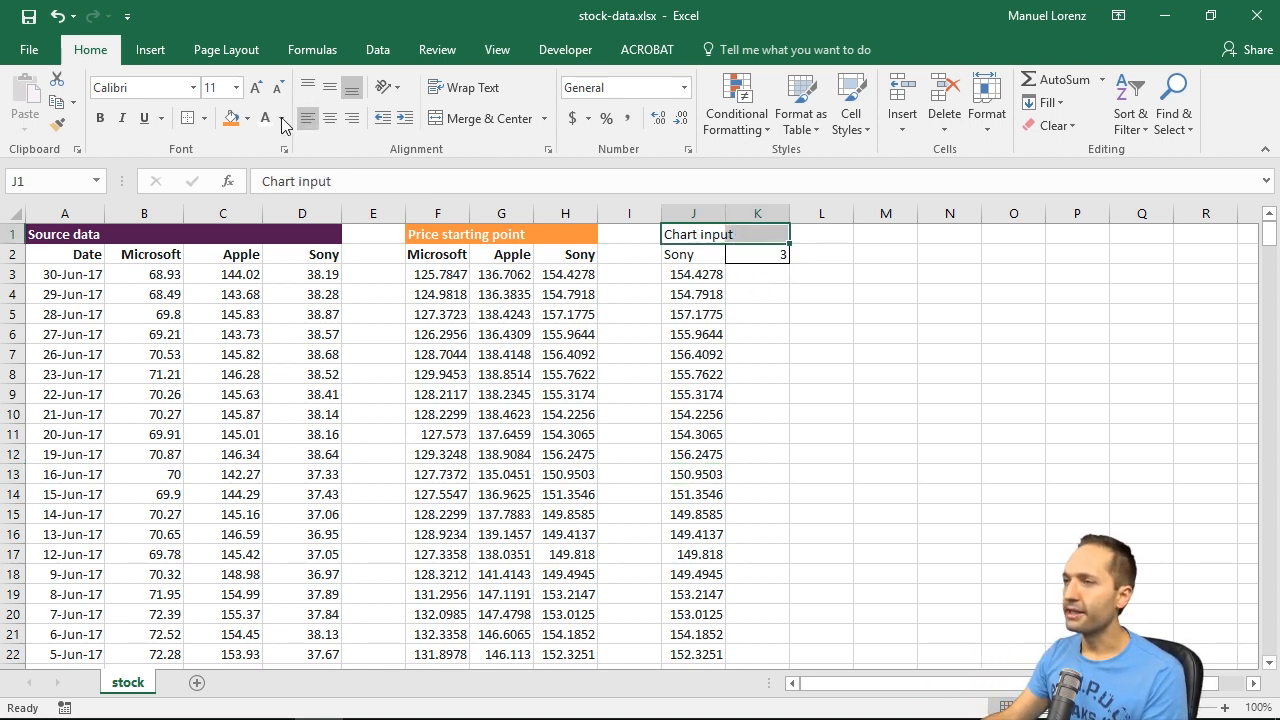
click(248, 118)
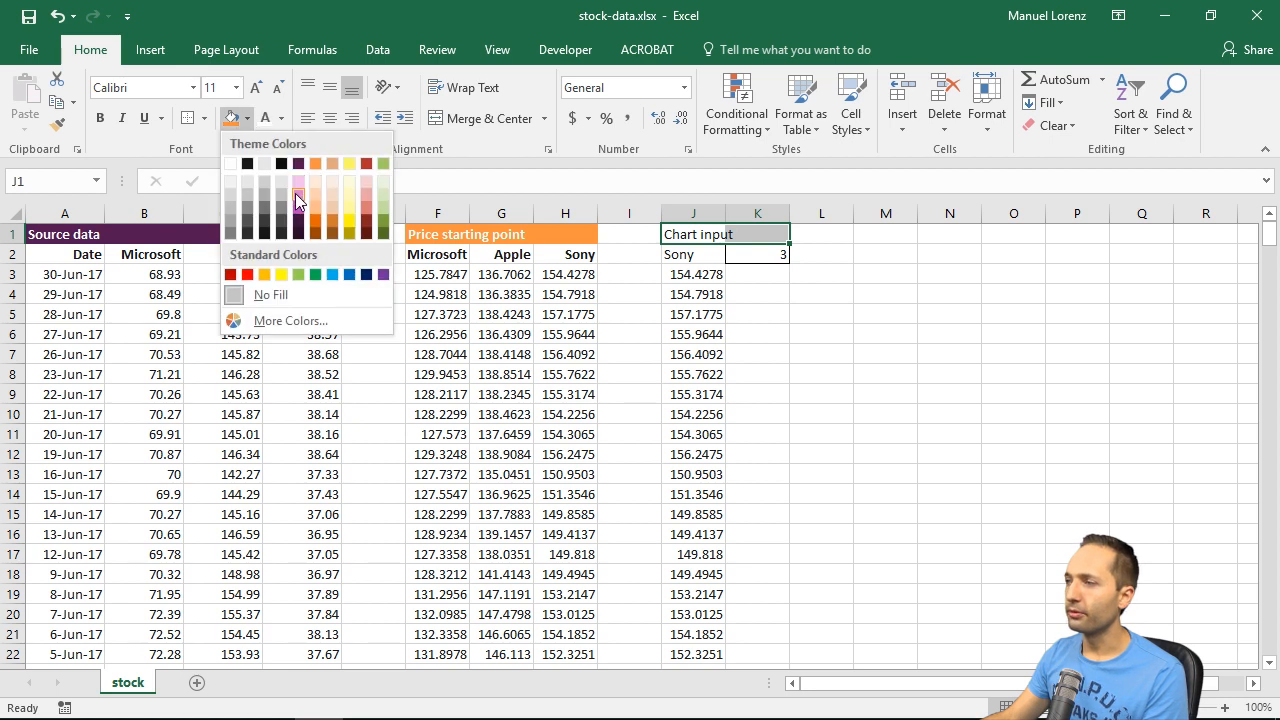
click(295, 193)
click(265, 118)
key(ctrl+b)
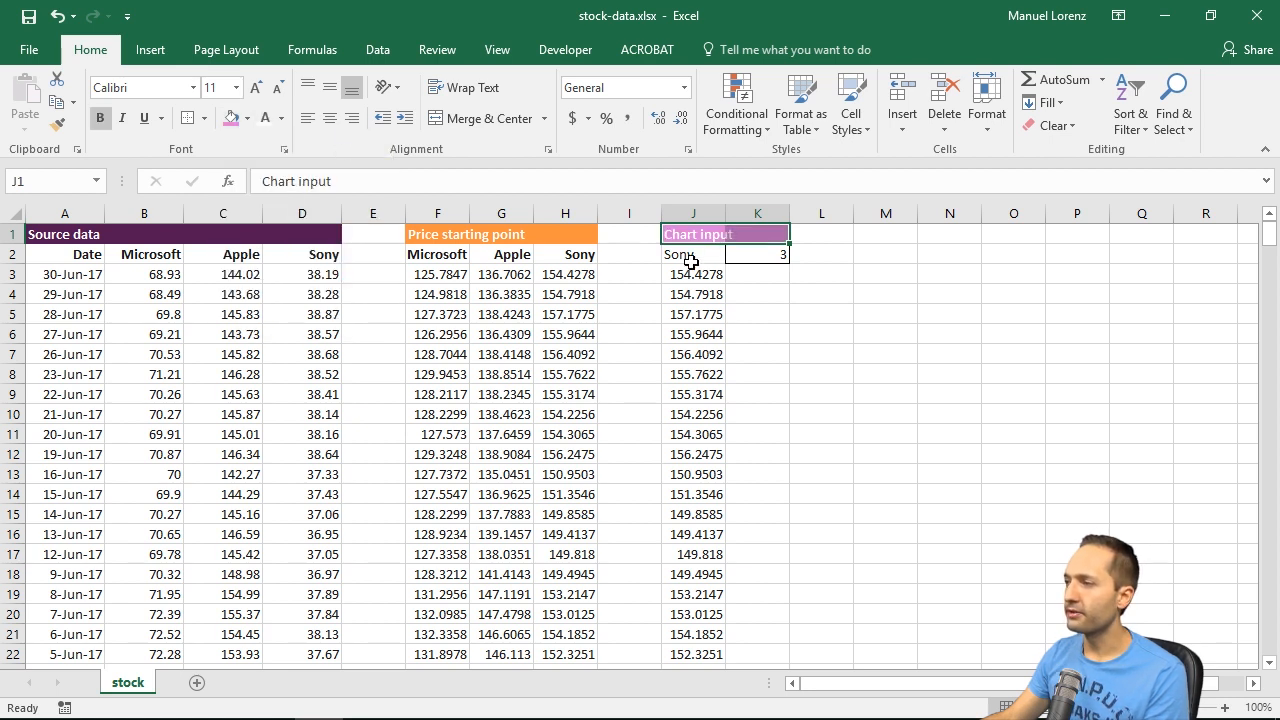
Step: Make the company name and selector cells J2:K2 bold and right-aligned
drag(691, 252, 740, 252)
key(ctrl+b)
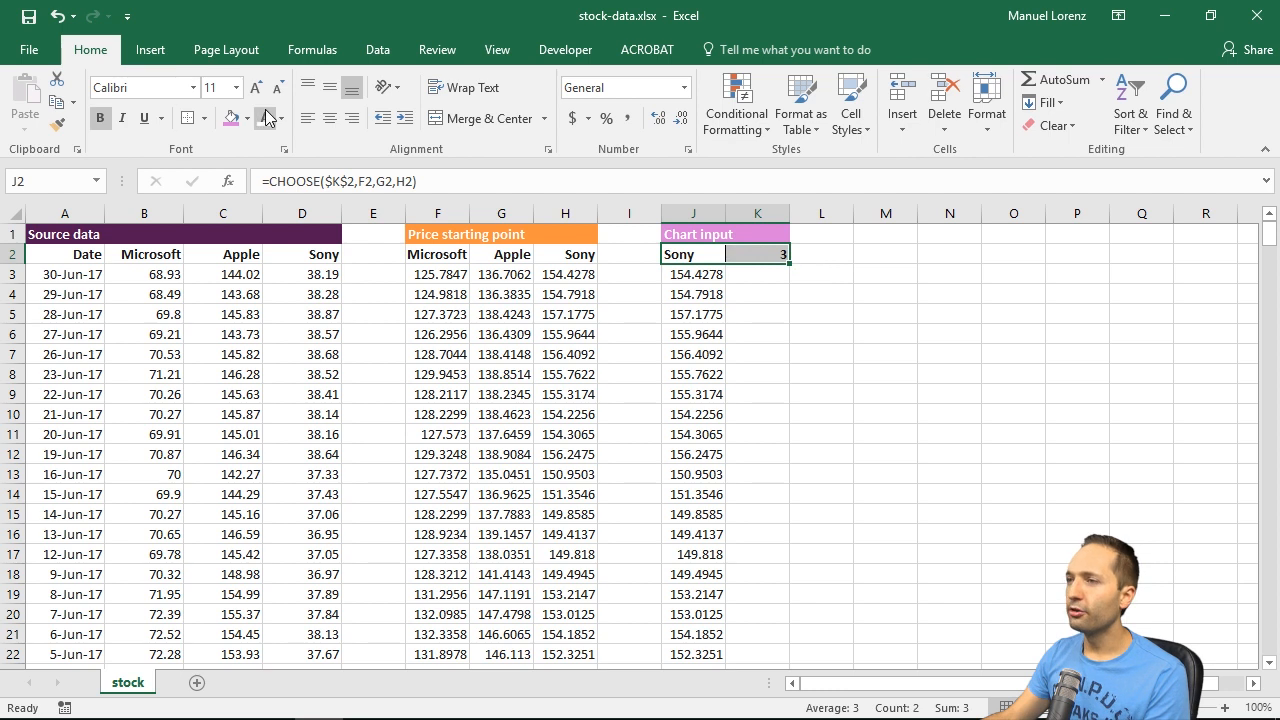
click(351, 118)
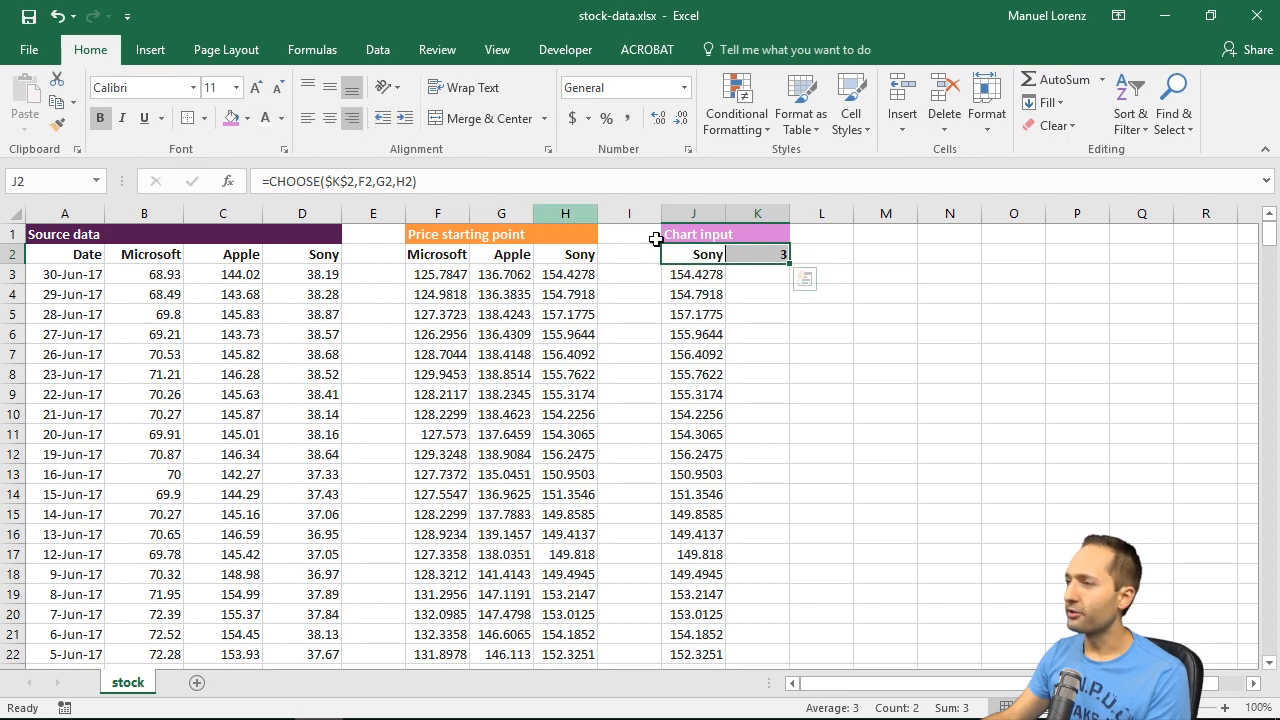
click(862, 308)
Step: Widen columns J and K of the chart input section slightly and by the same amount
click(822, 256)
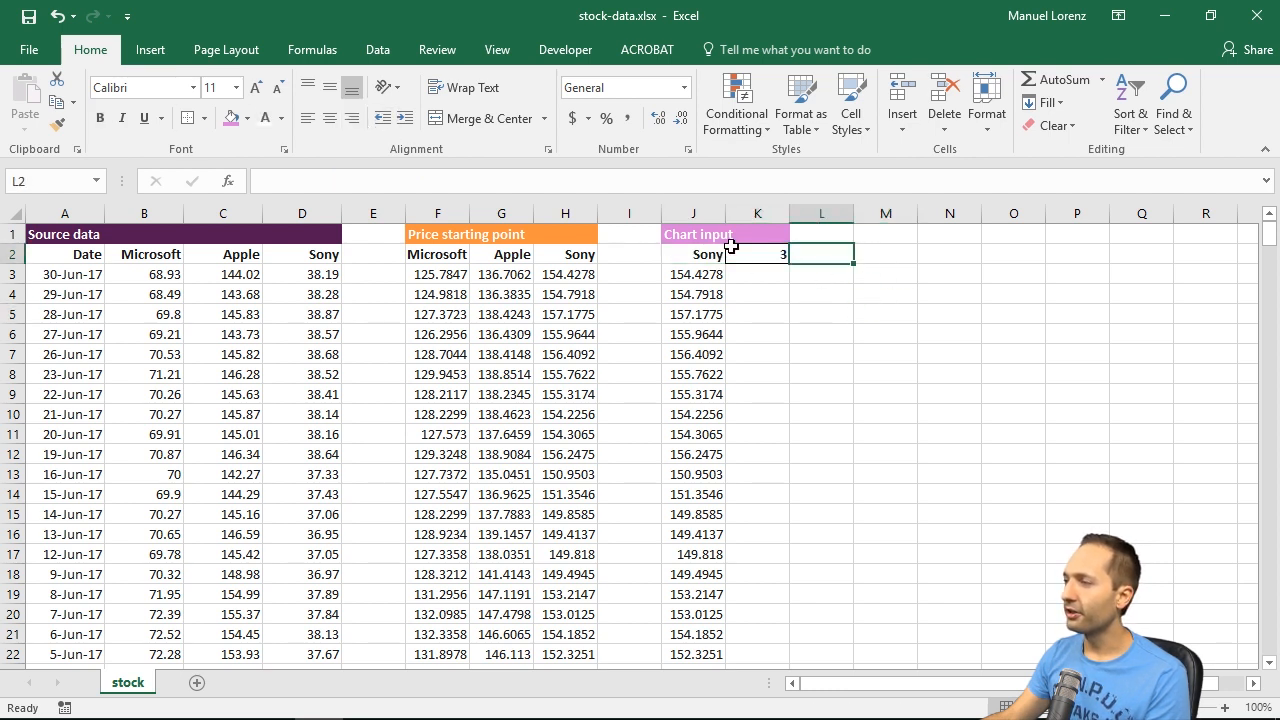
drag(700, 214, 791, 214)
click(835, 274)
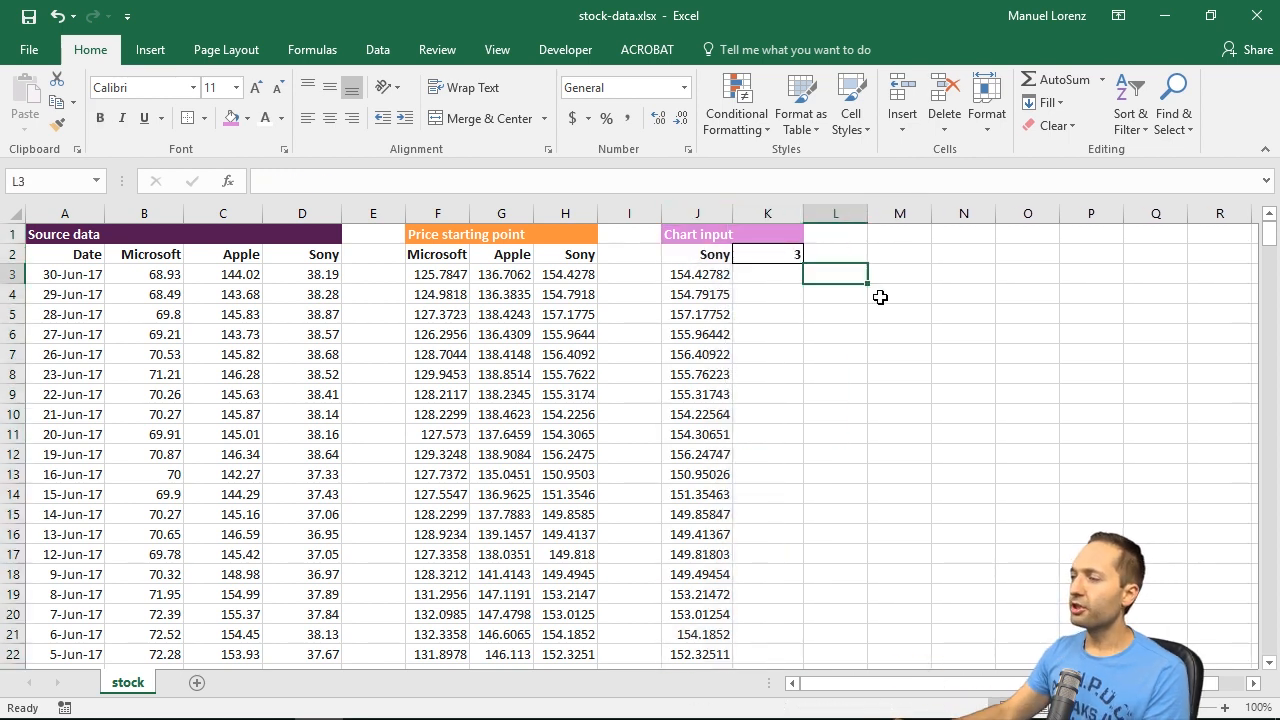
click(901, 250)
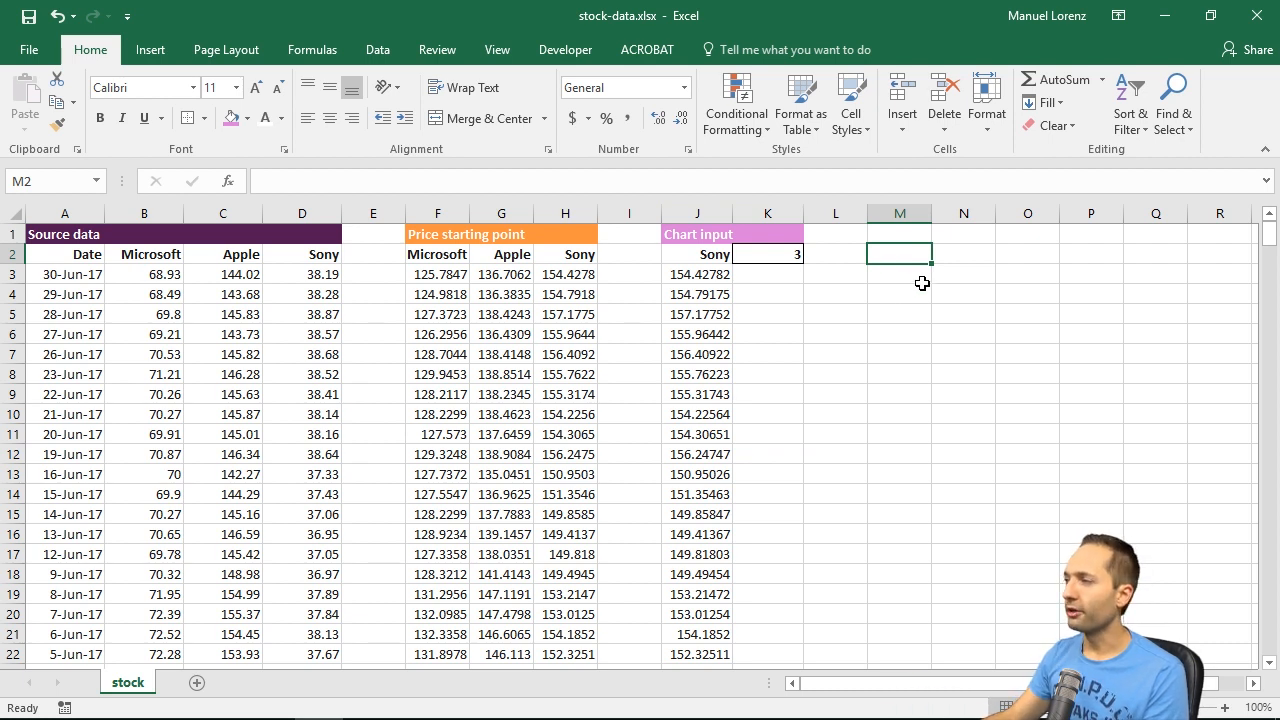
Step: Insert a 2-D line chart from the selected company's name and indexed prices in J2:J379
click(709, 257)
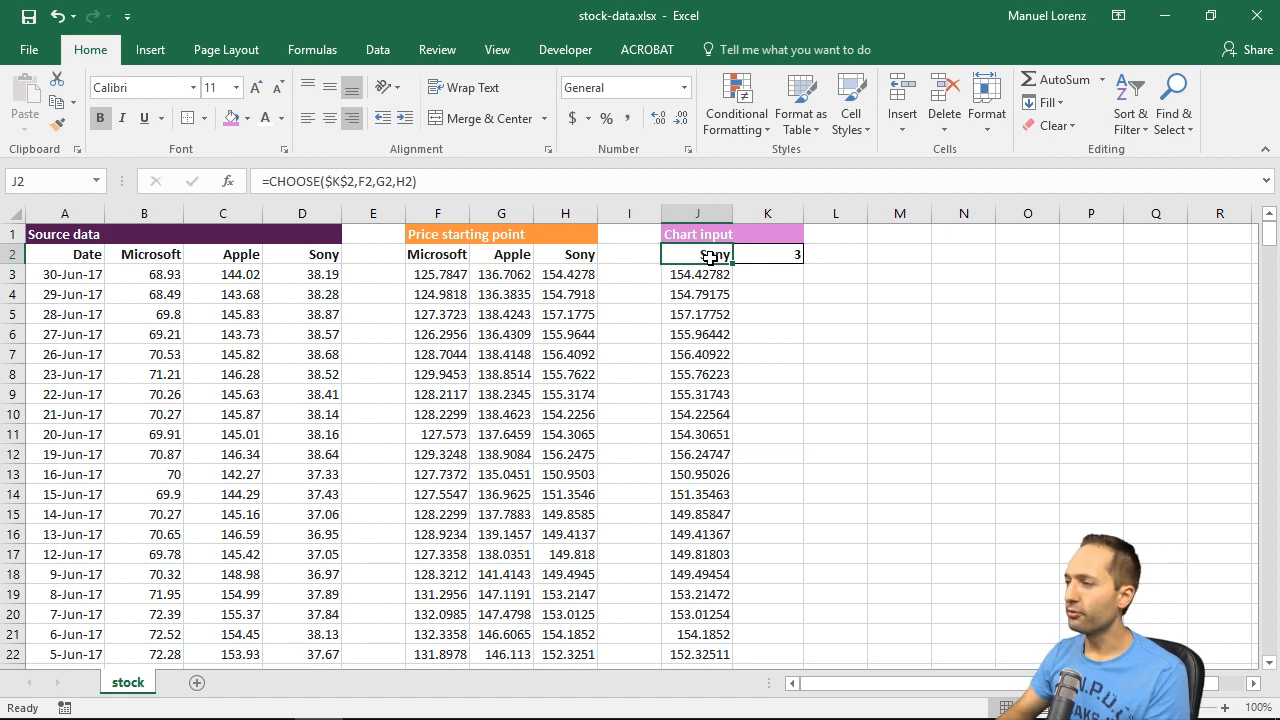
key(ctrl+shift+Down)
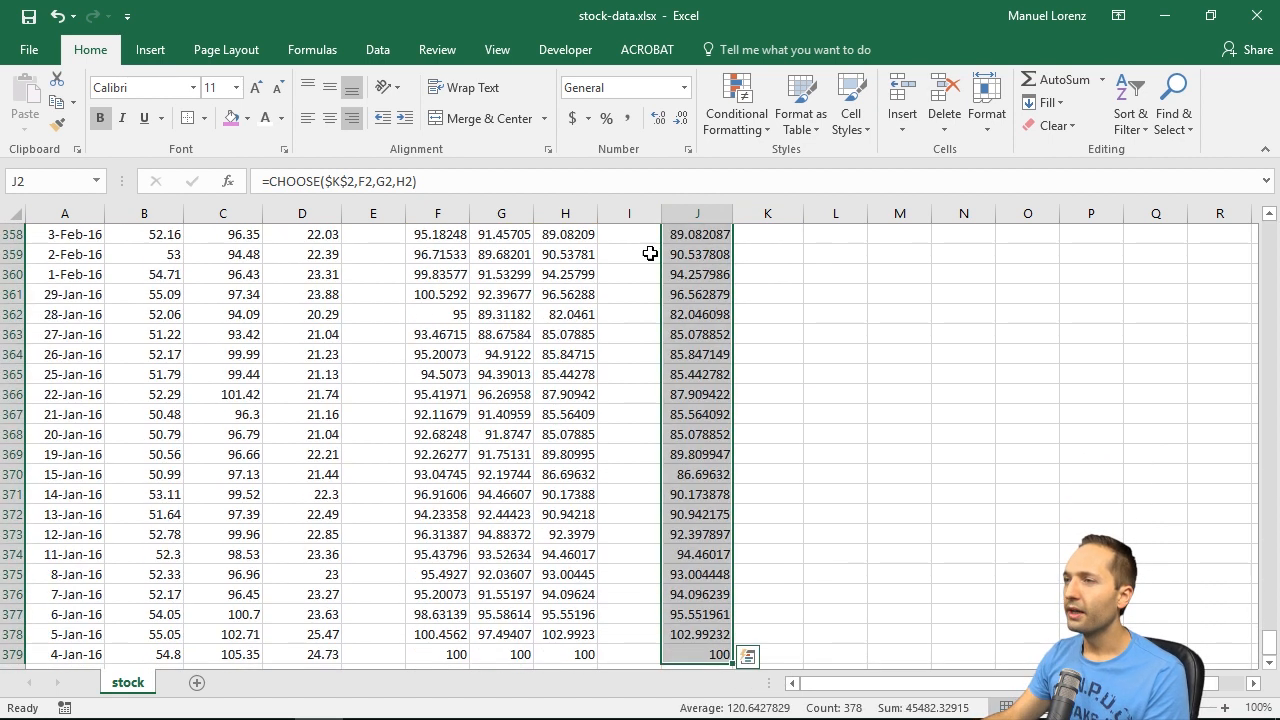
click(163, 53)
click(505, 102)
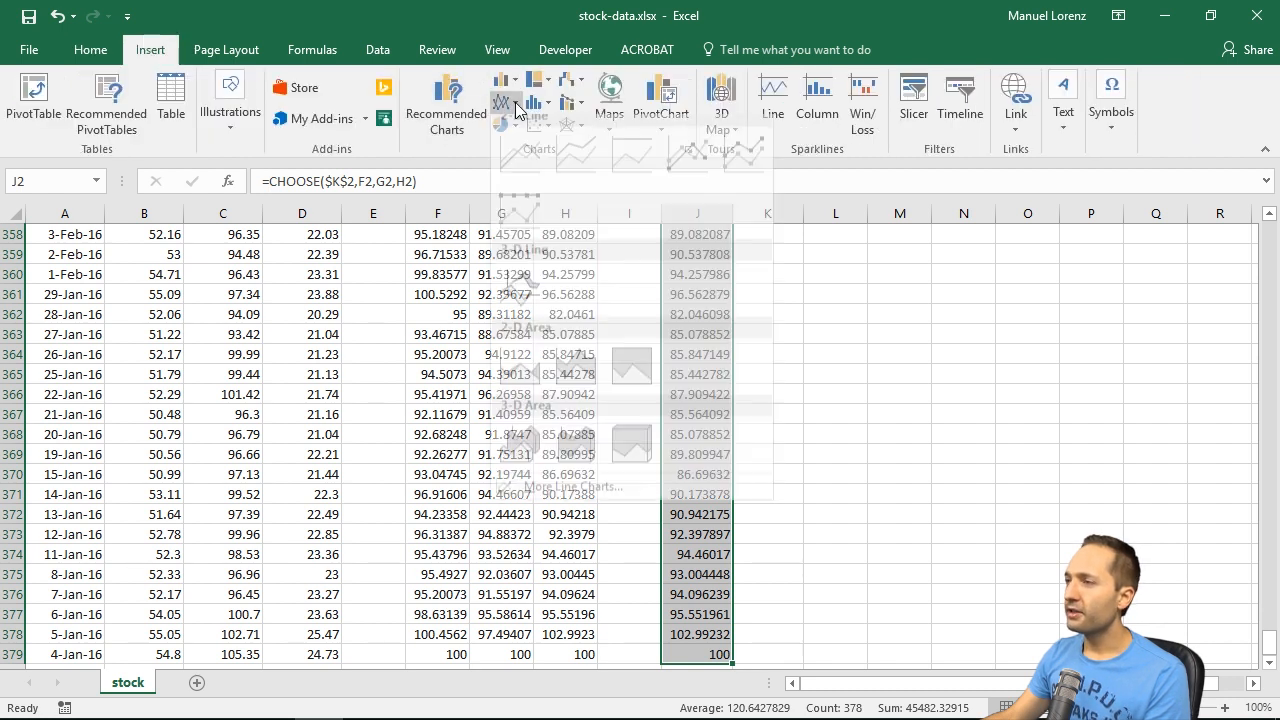
click(516, 172)
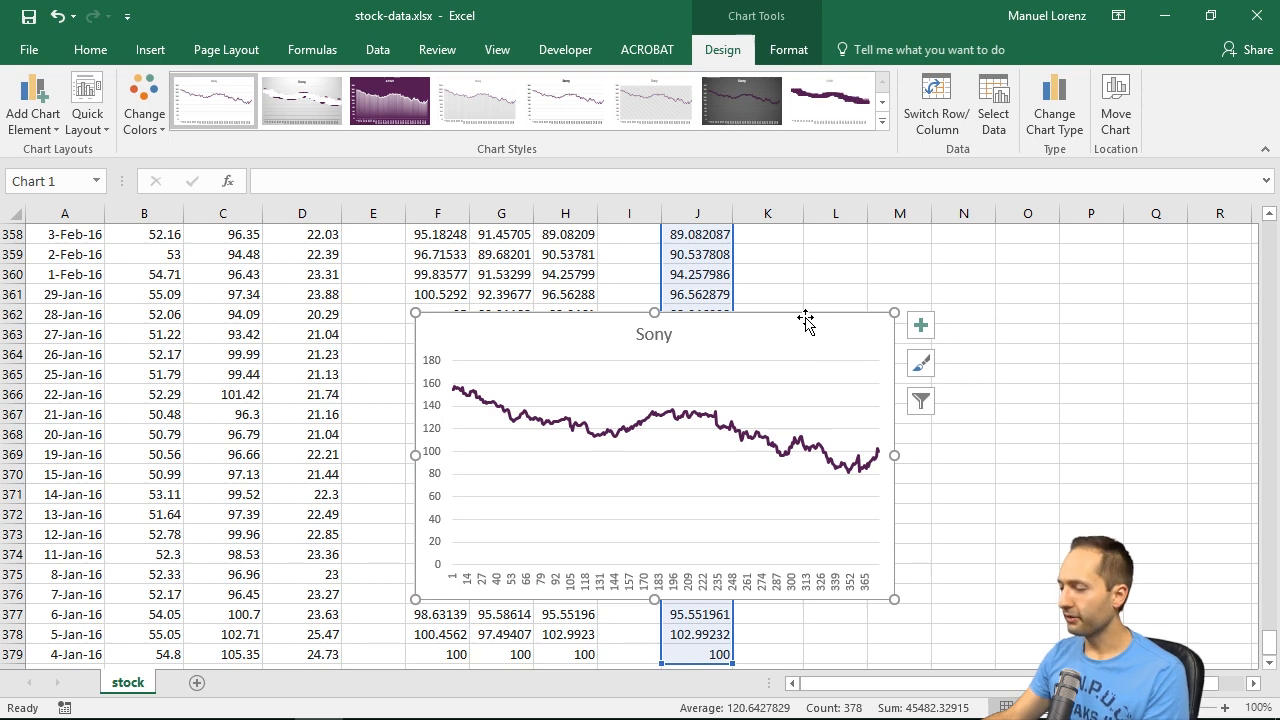
Step: Cut the new line chart and paste it near the first rows, beside the Chart input section
key(Delete)
drag(1268, 640, 1249, 212)
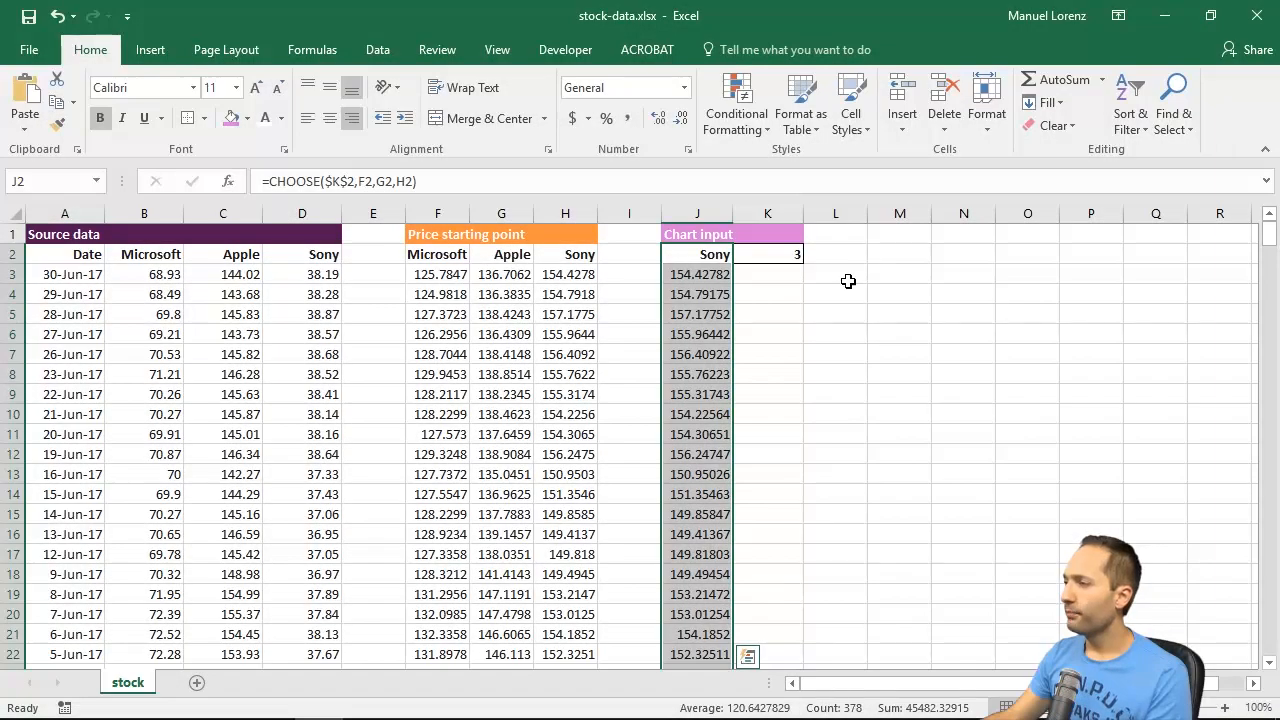
click(821, 297)
key(ctrl+v)
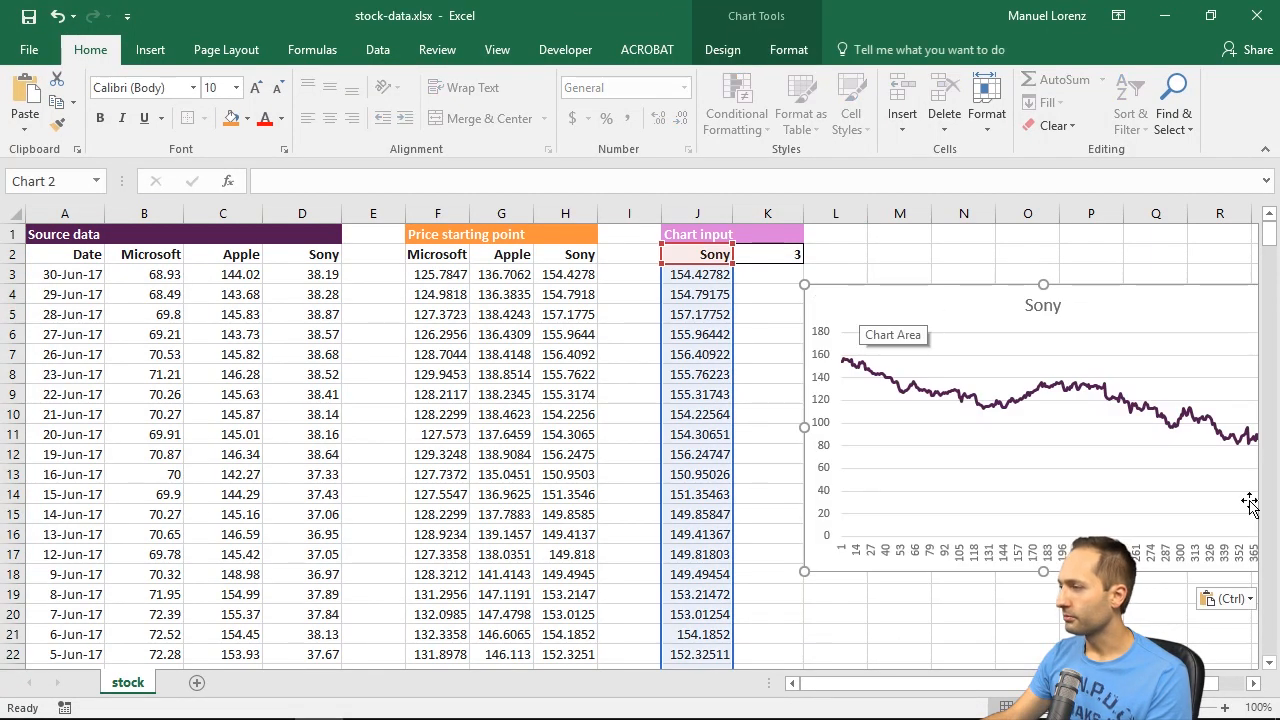
Step: Shrink the chart slightly and position it below row 2, between about columns K and Q
drag(1122, 303, 1029, 314)
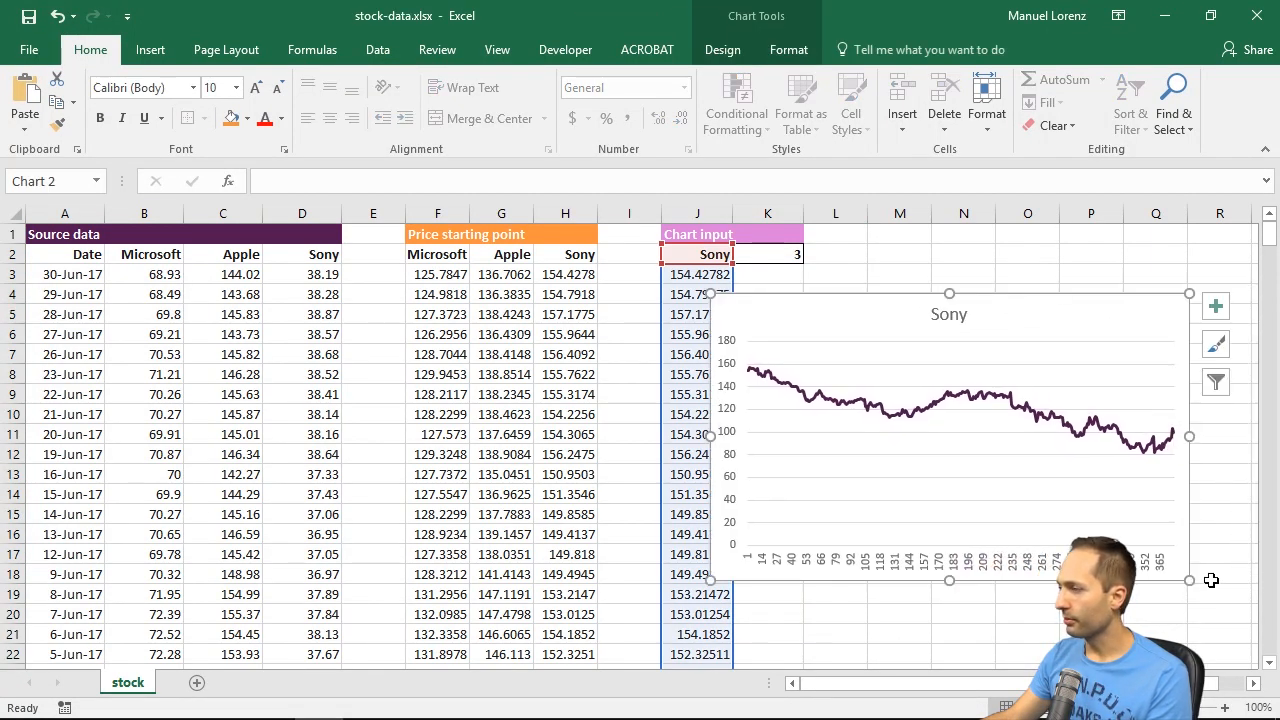
drag(1186, 581, 1145, 568)
drag(976, 317, 1043, 303)
click(1023, 271)
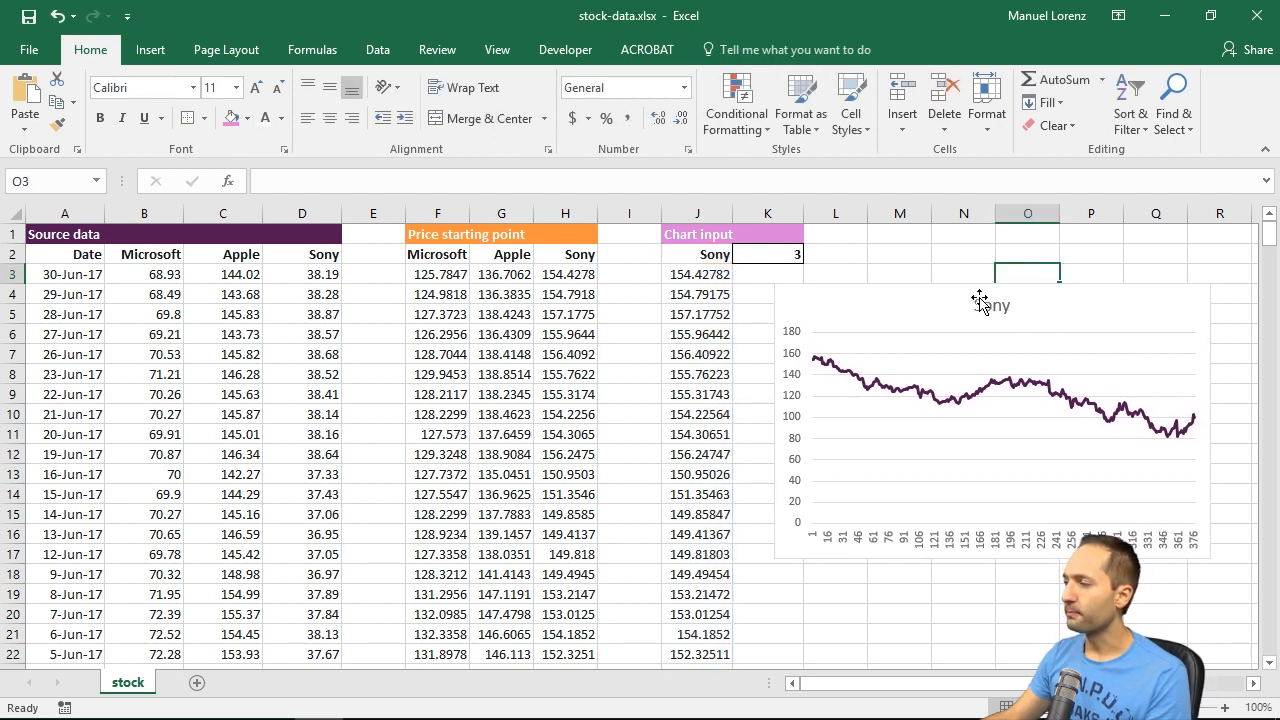
Step: Set the chart's horizontal axis labels to the dates in A3:A379
click(1071, 300)
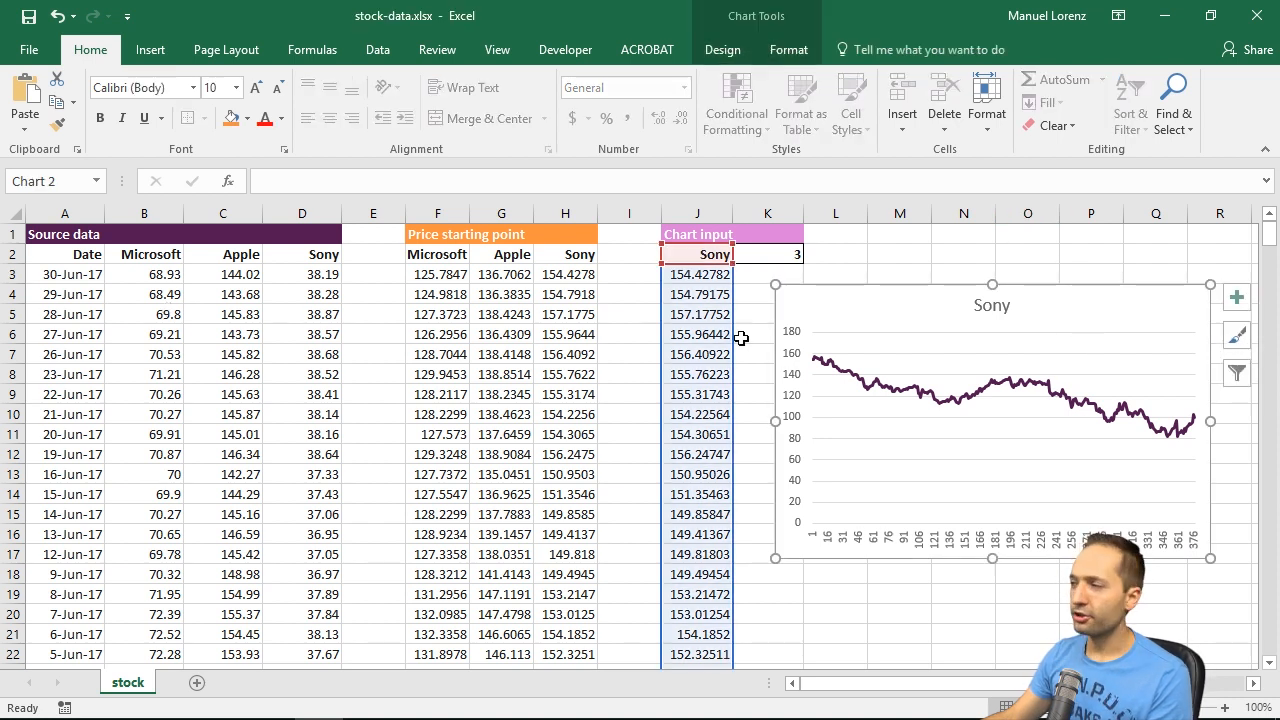
right_click(896, 321)
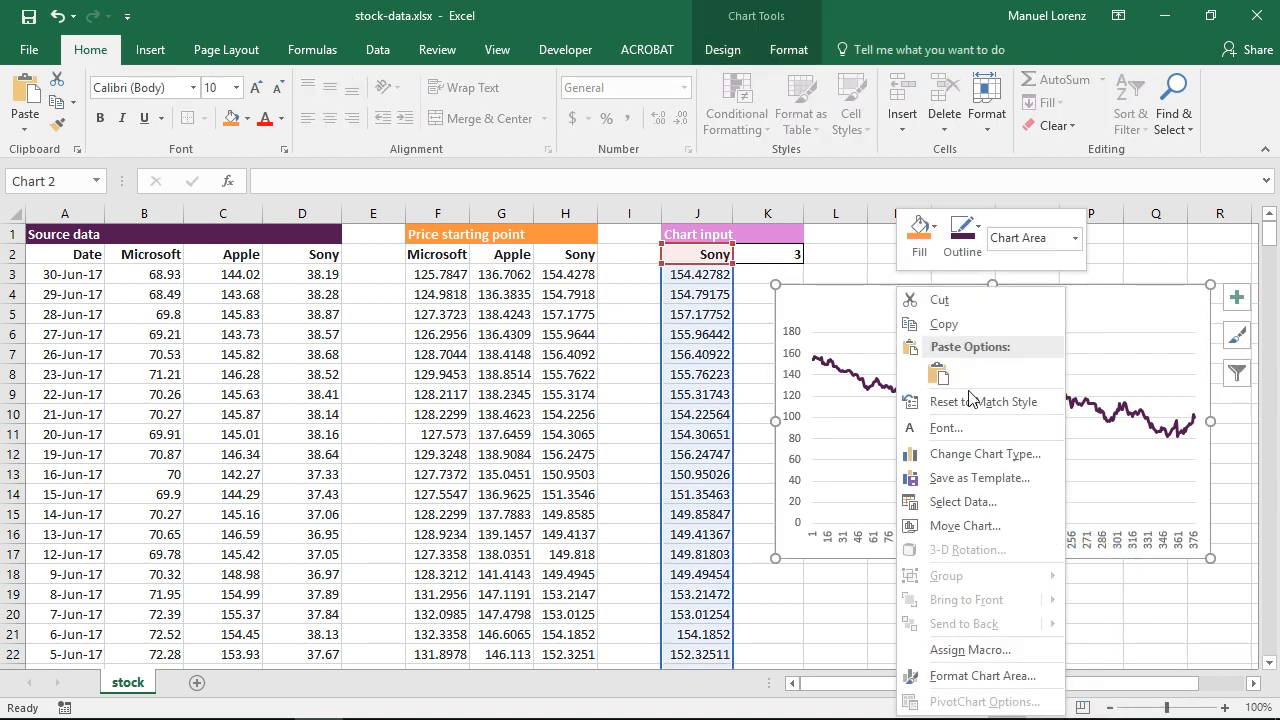
click(963, 501)
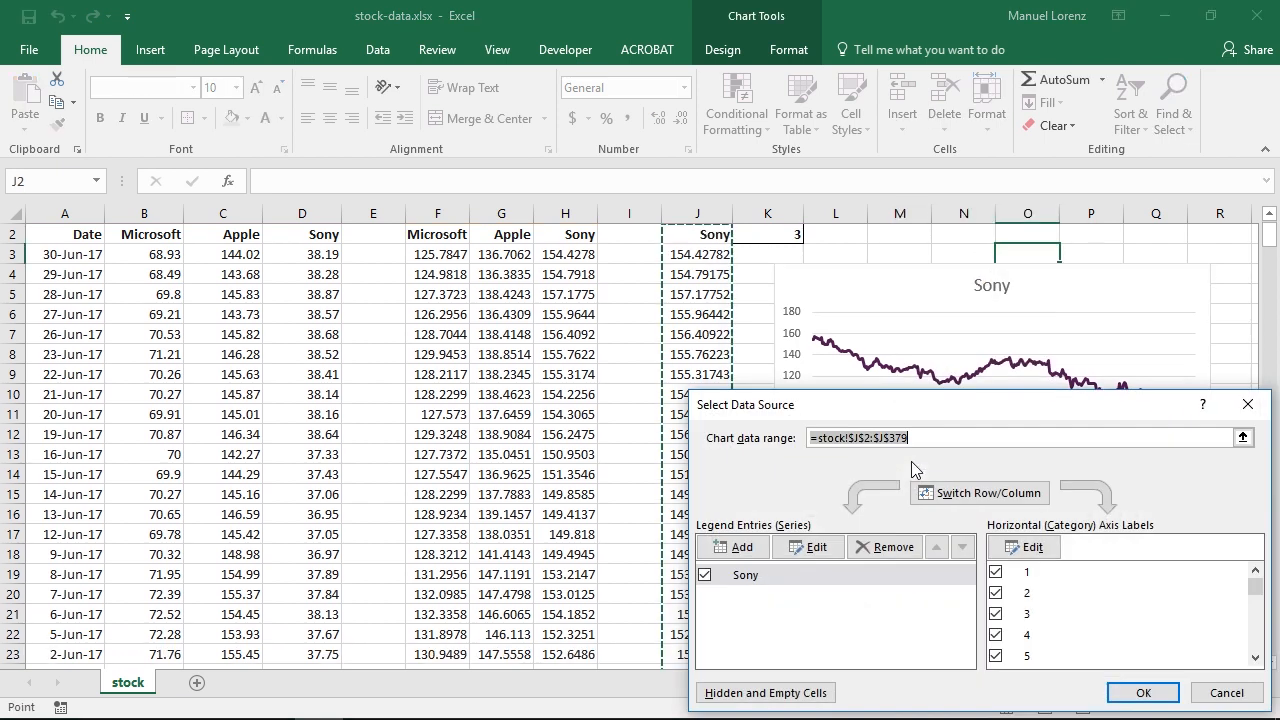
click(1031, 548)
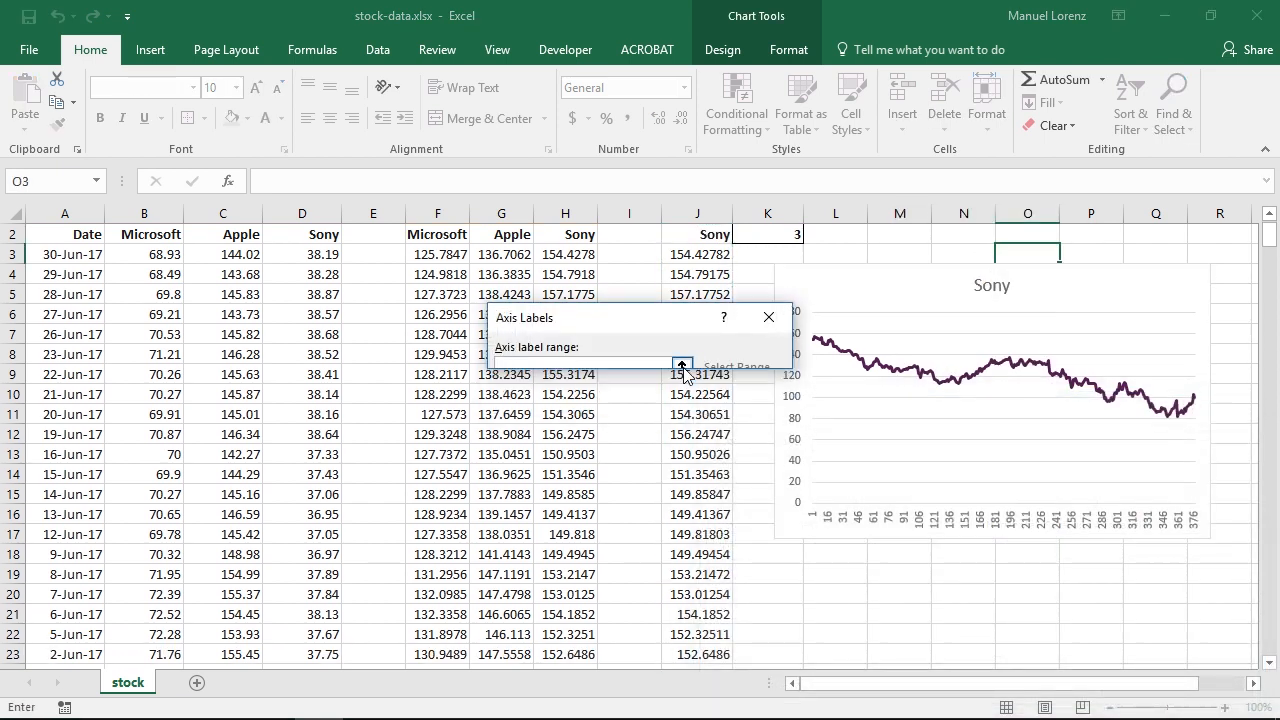
click(766, 360)
click(83, 270)
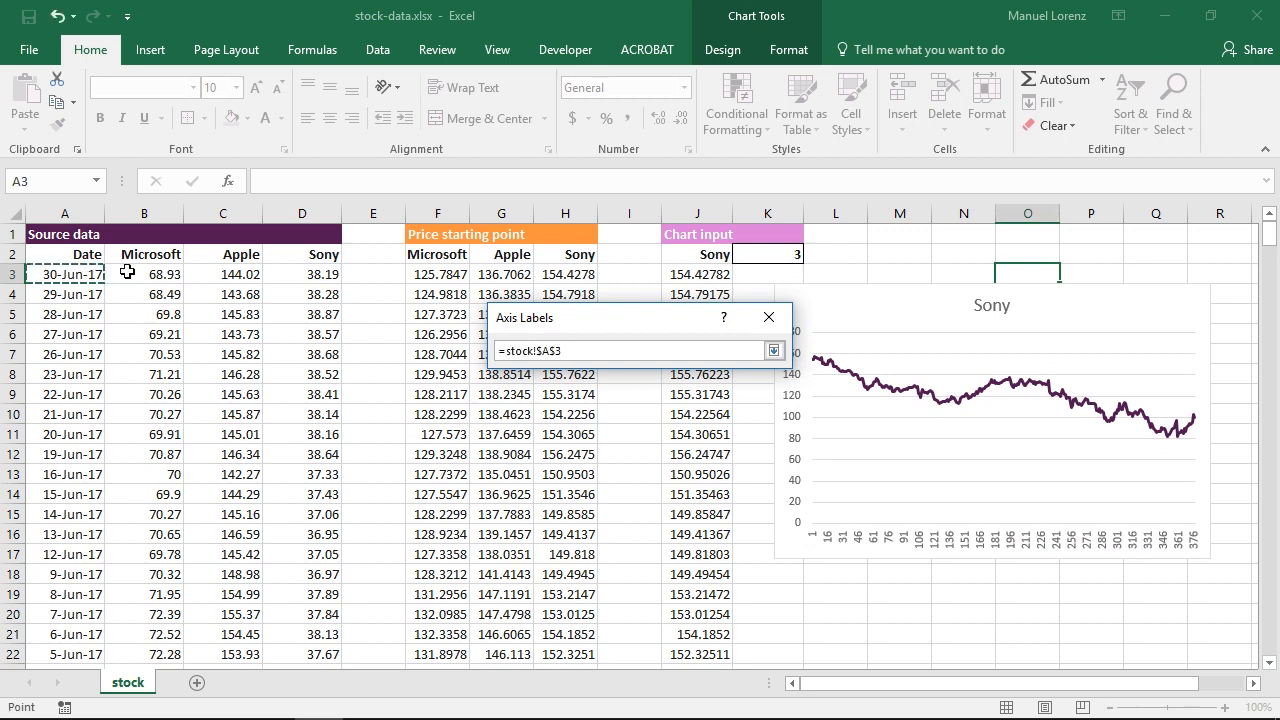
key(ctrl+shift+Down)
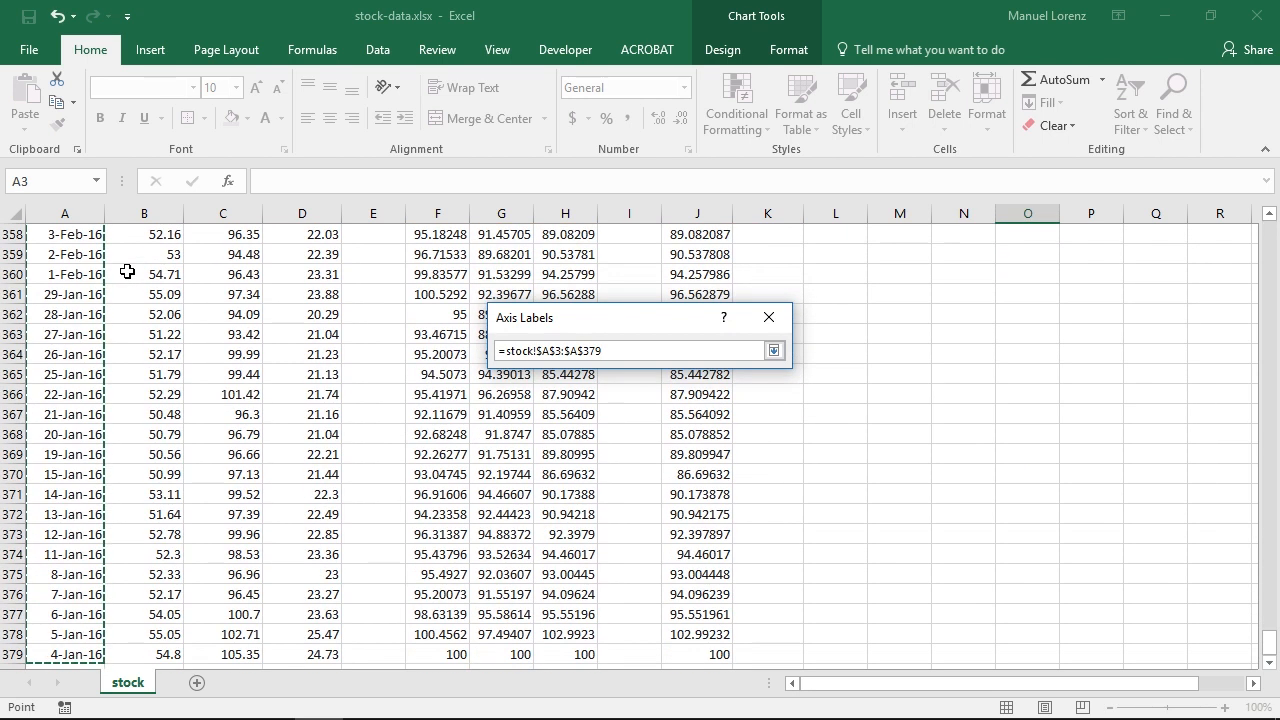
click(774, 351)
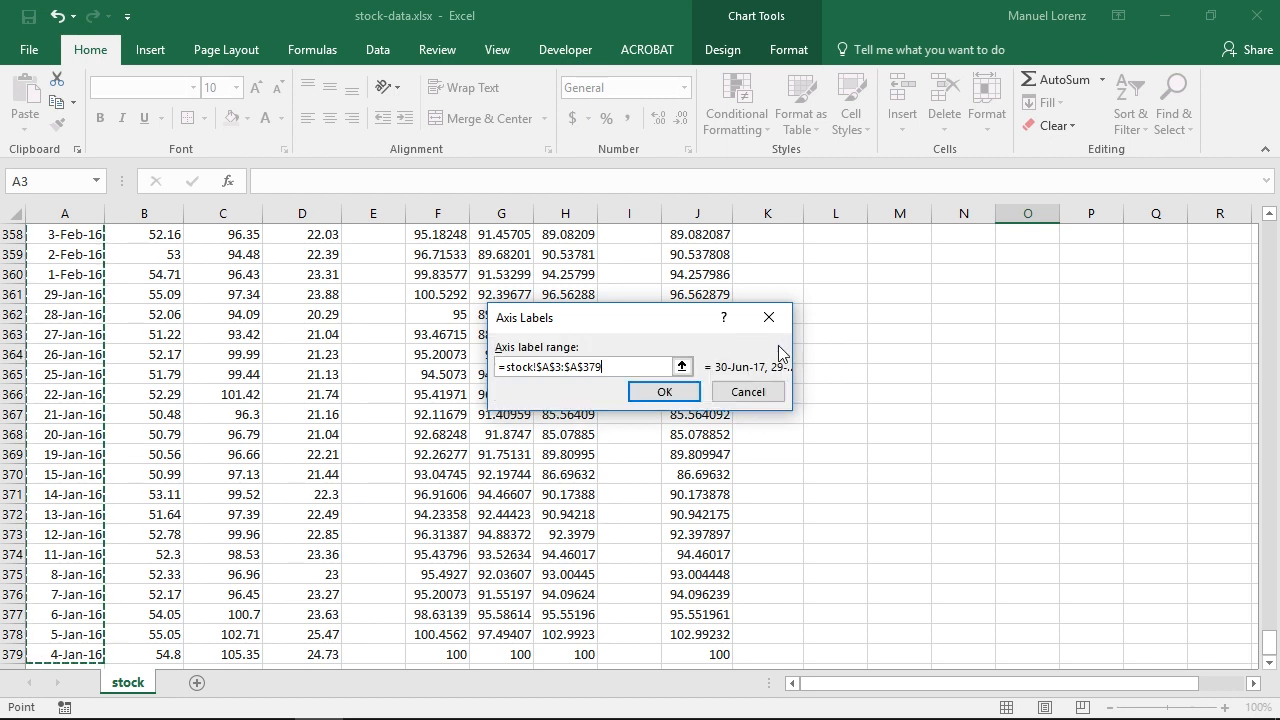
click(672, 393)
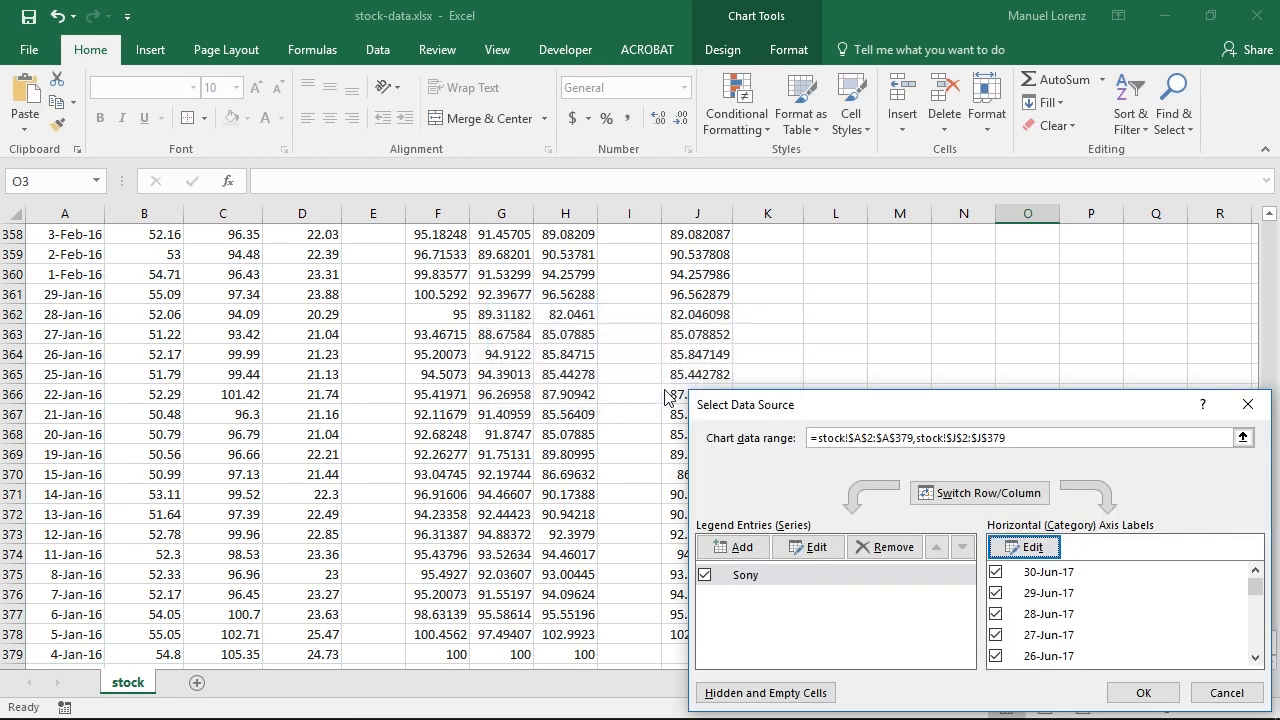
click(1142, 692)
drag(1268, 655, 1240, 235)
click(1104, 251)
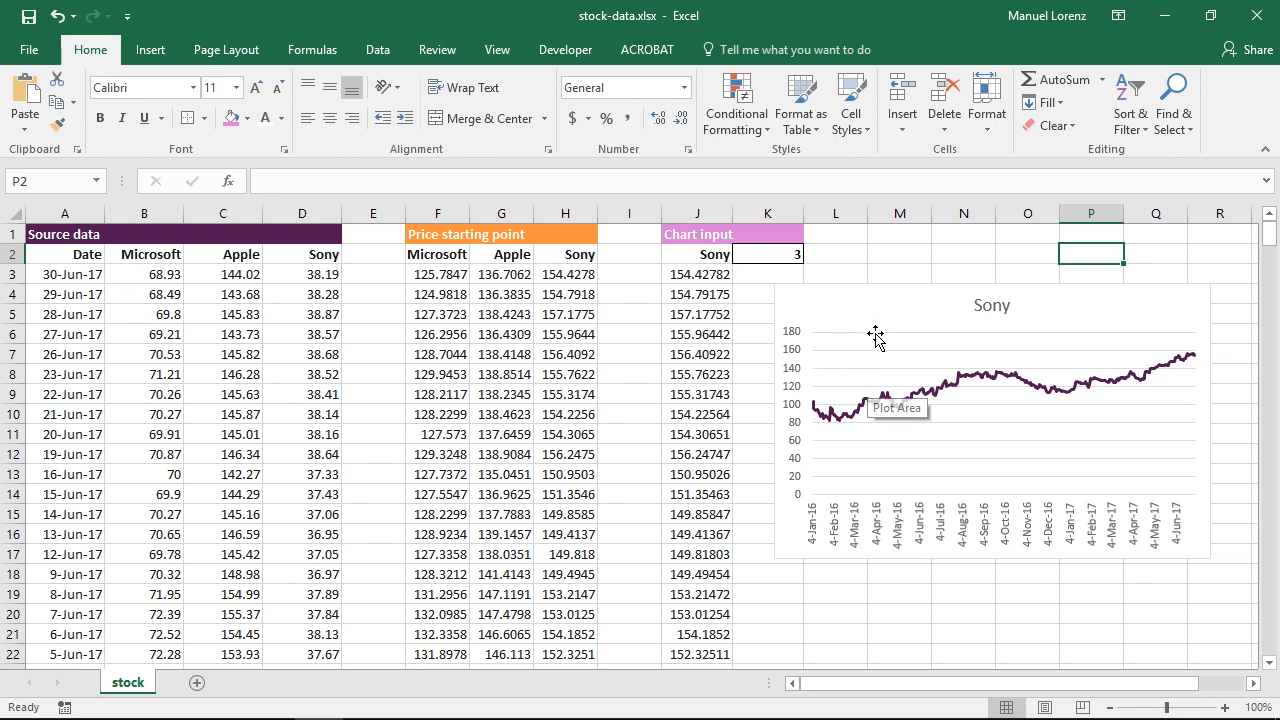
Step: Test the chart with selector values 1 and 2 in K2, and return the selector to 1
click(775, 254)
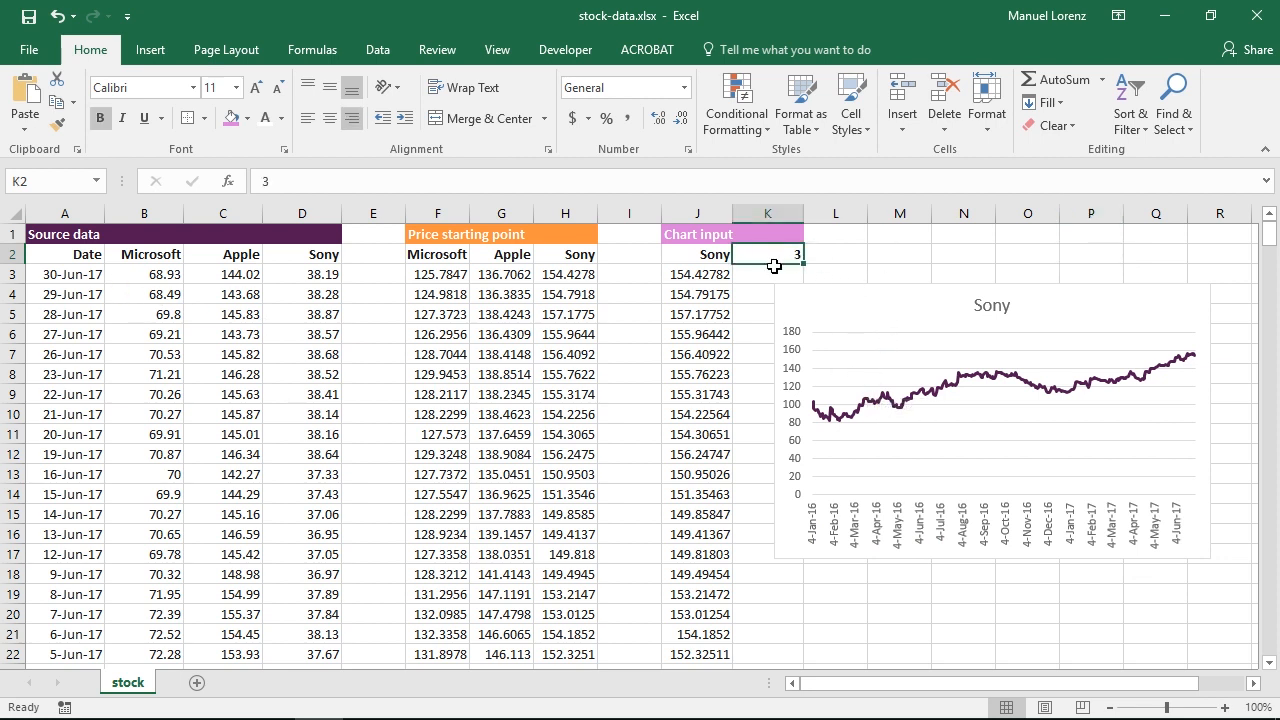
text(1)
key(Return)
key(Up)
text(2)
key(Return)
key(Up)
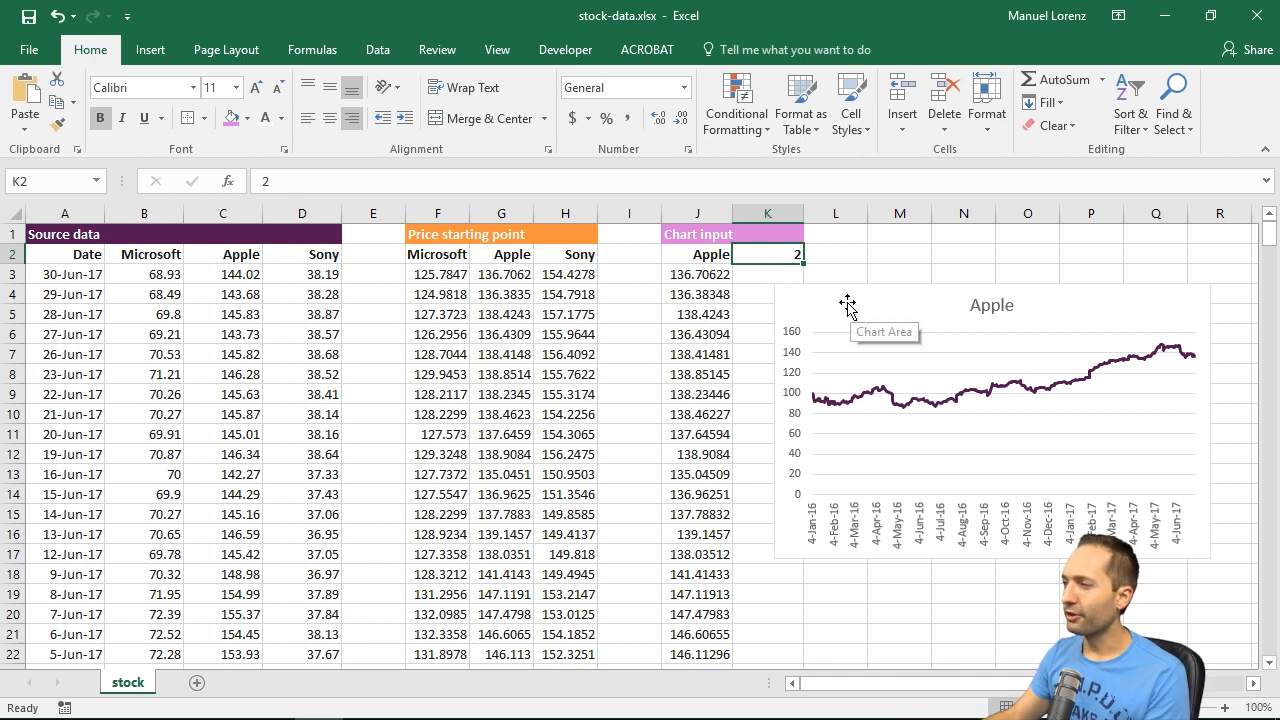
text(1)
key(Return)
key(Up)
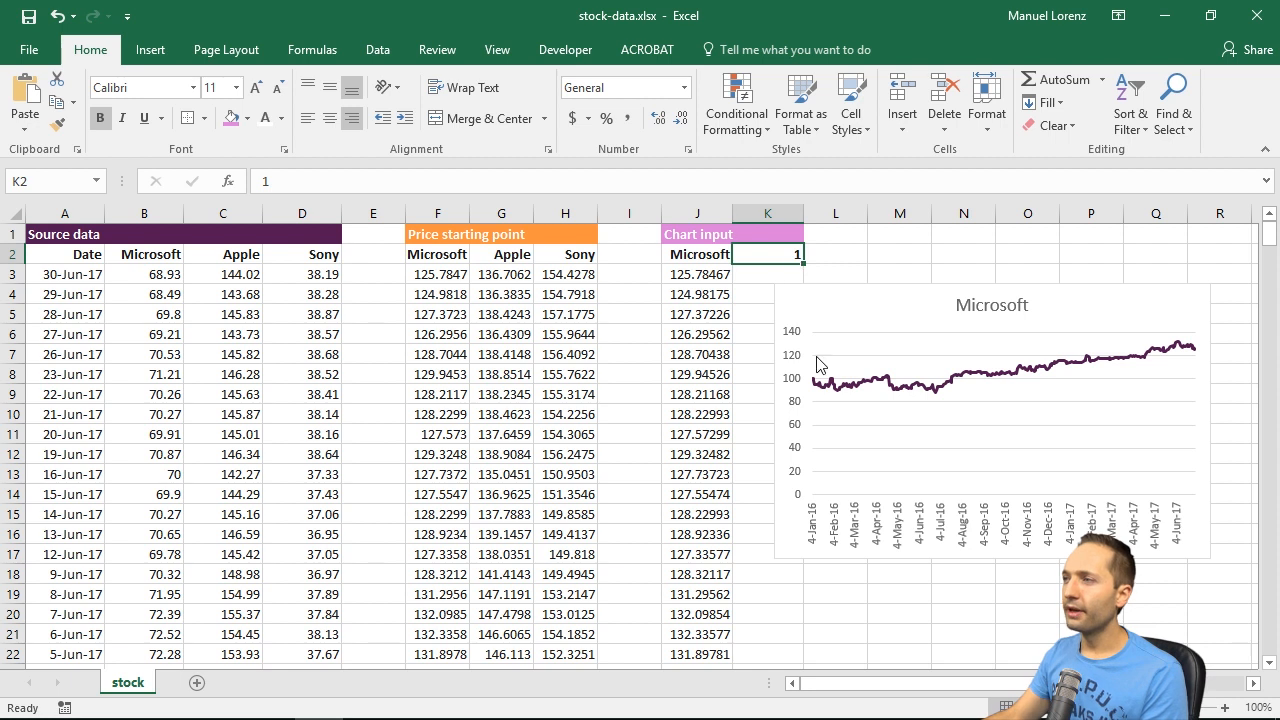
Step: Insert a scroll bar form control over the chart
click(552, 50)
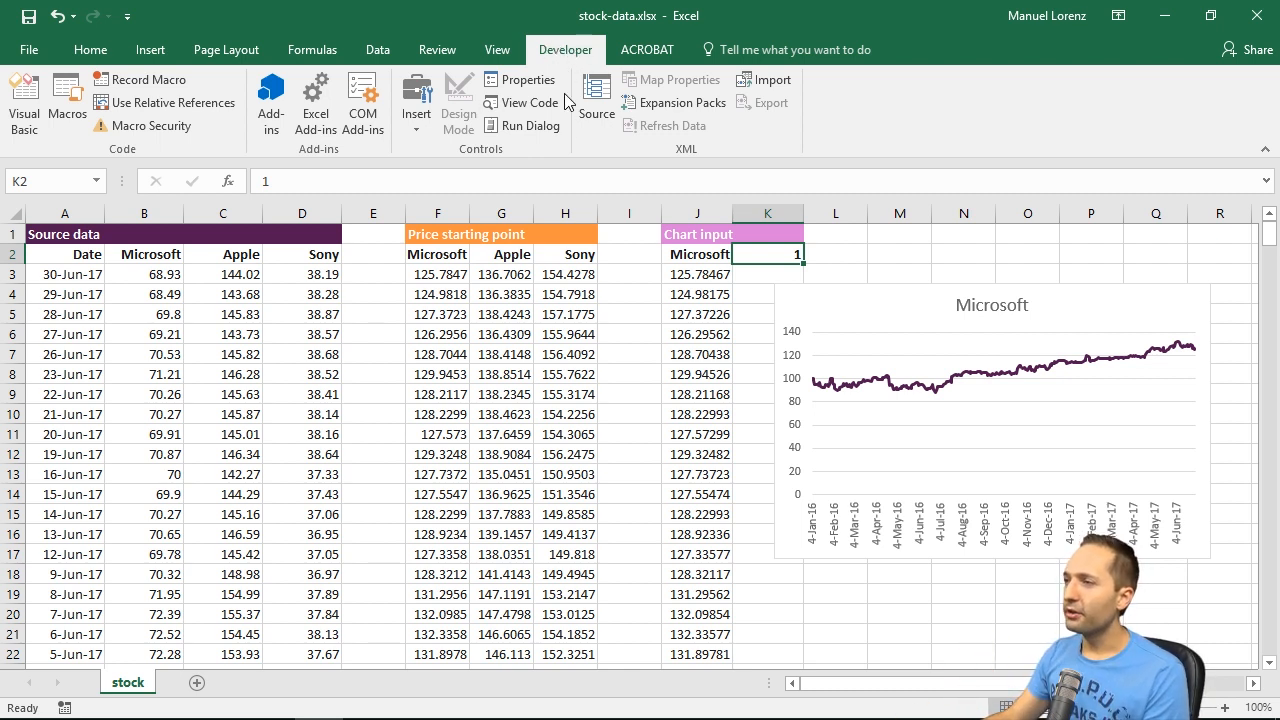
click(419, 133)
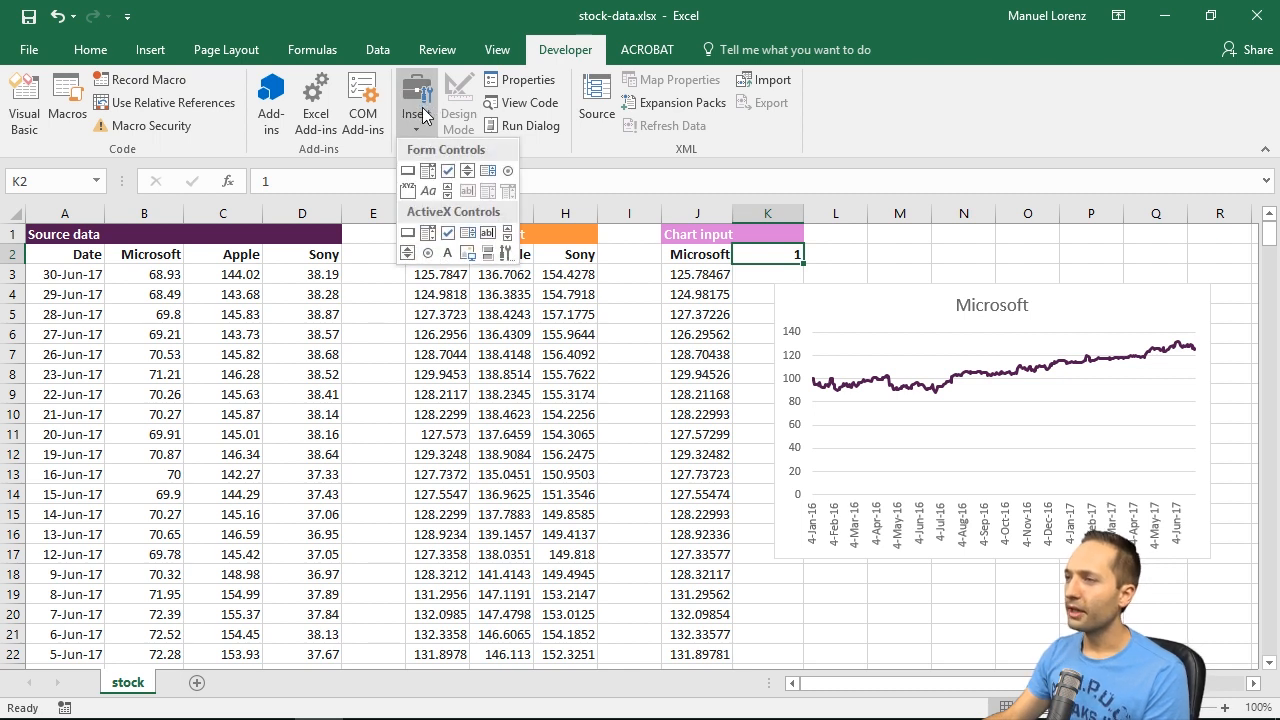
click(447, 192)
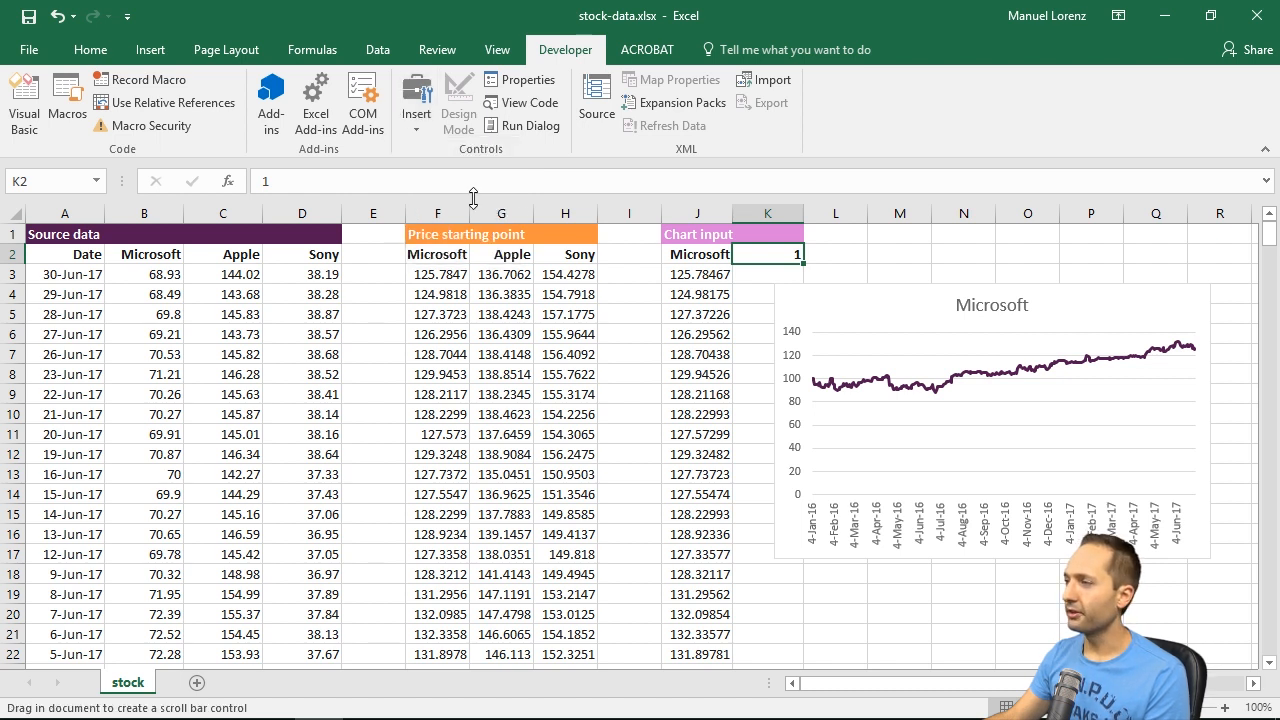
drag(796, 300, 892, 588)
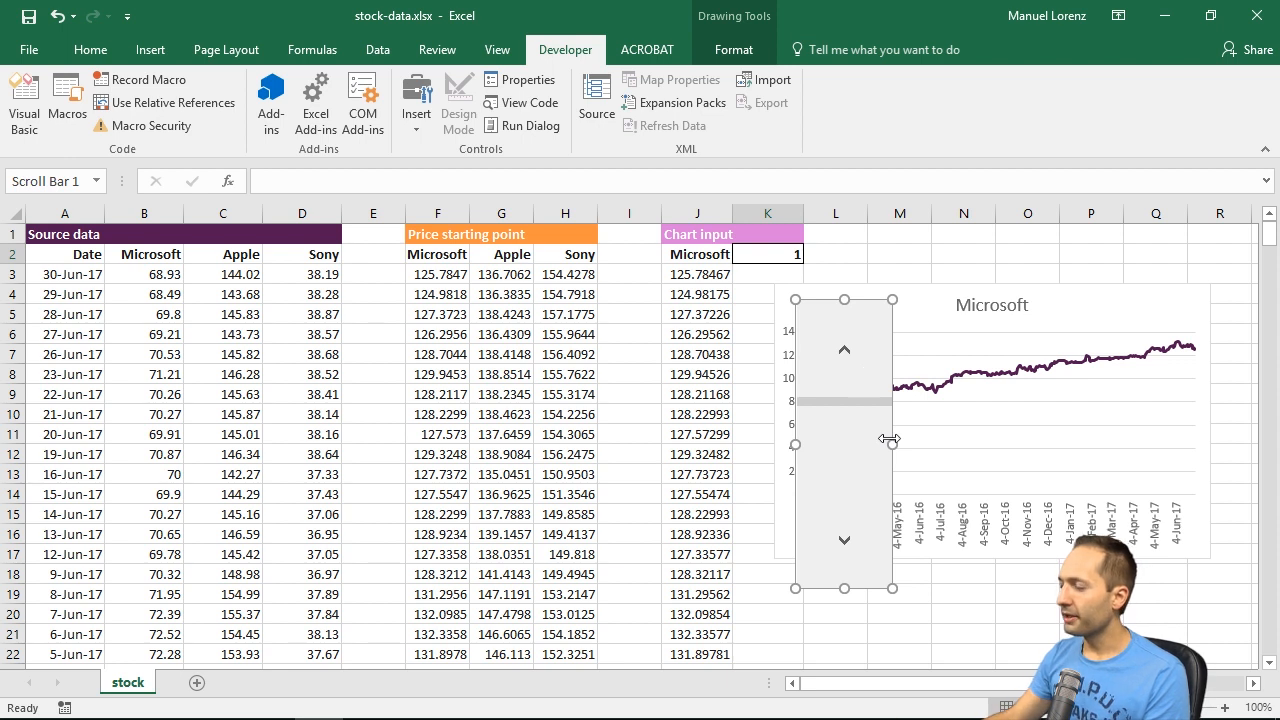
Step: Resize the scroll bar into a small horizontal bar and place it beside the chart title, above the plot
drag(891, 440, 1104, 443)
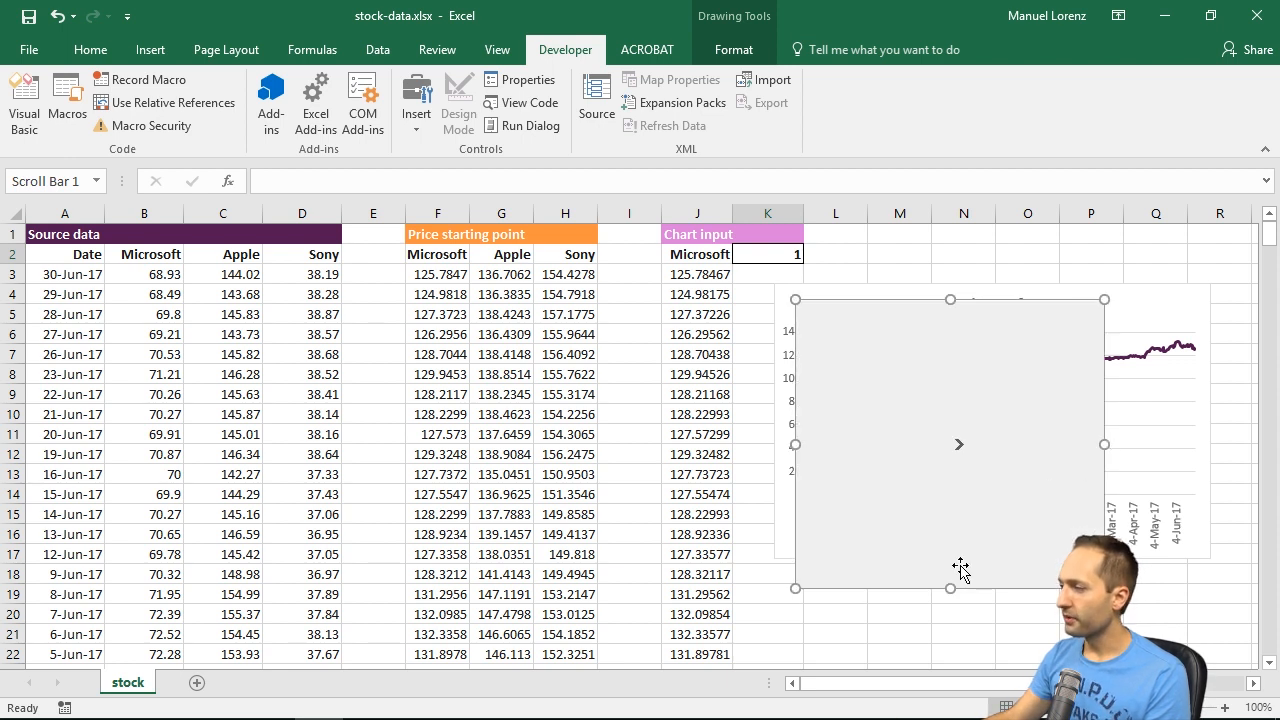
drag(957, 586, 950, 335)
drag(1104, 318, 896, 313)
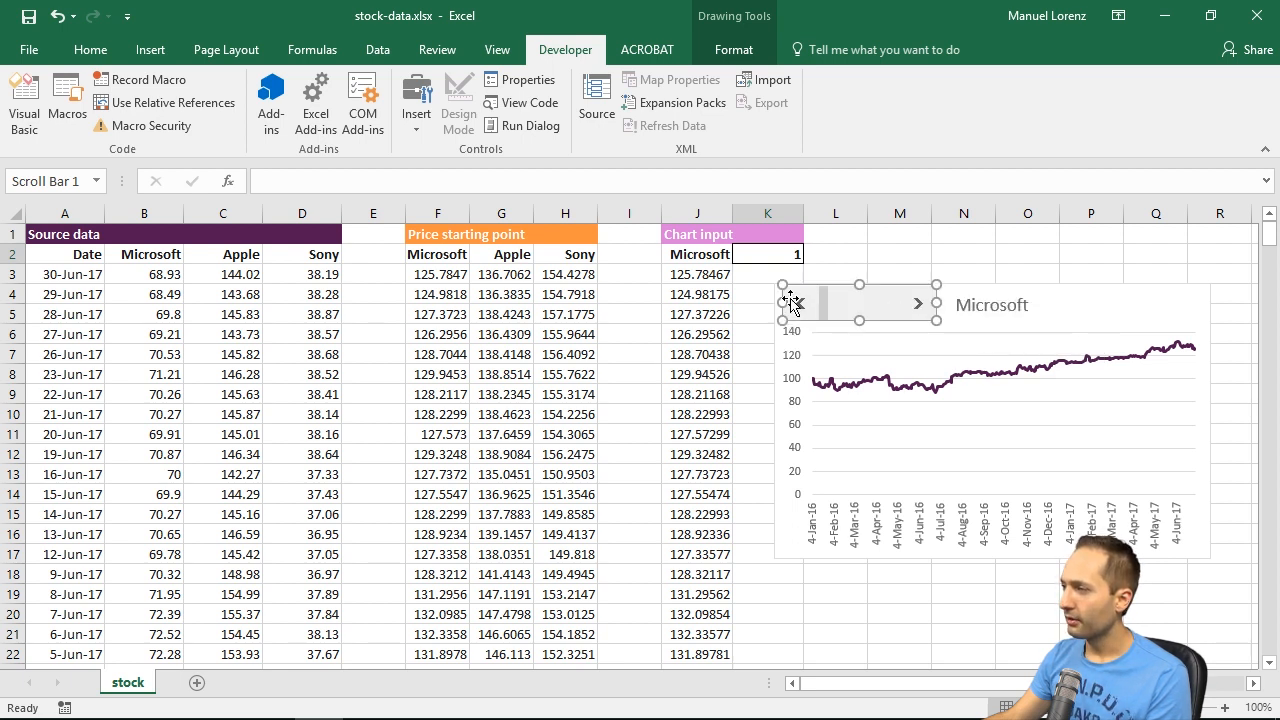
drag(784, 302, 859, 307)
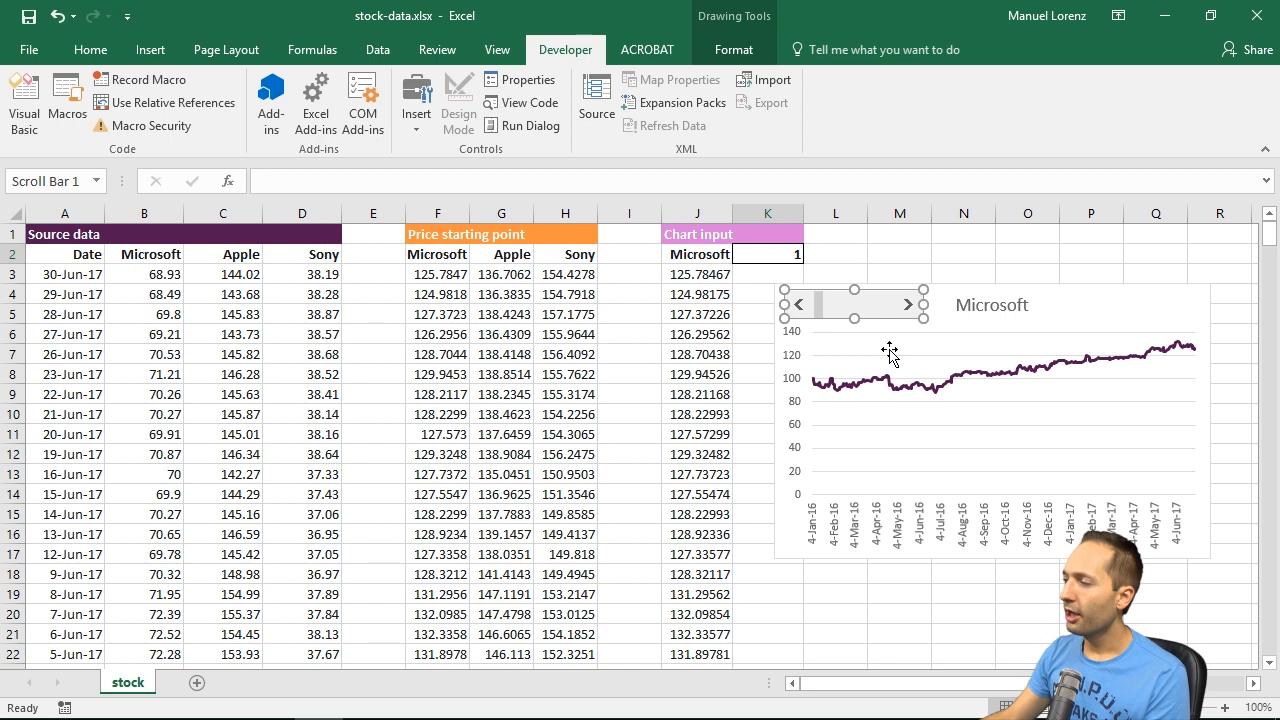
click(912, 256)
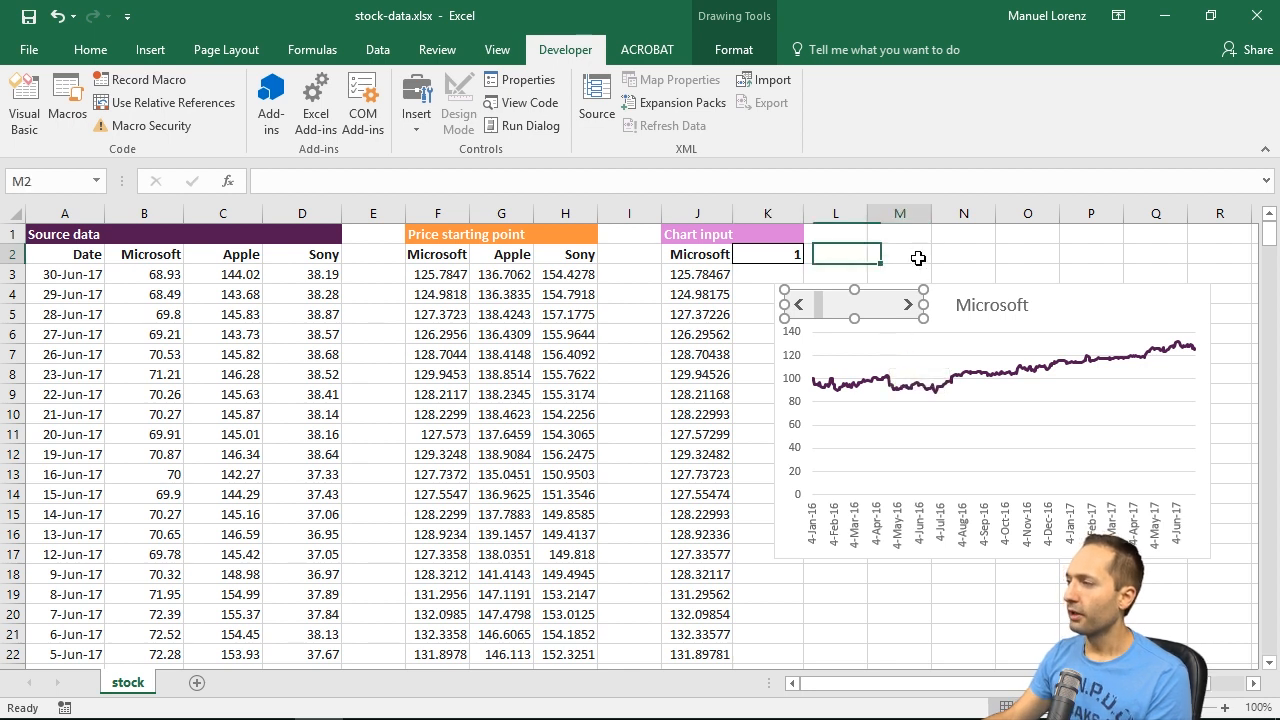
Step: Try the unlinked scroll bar's arrows in both directions and check whether the chart responds
click(912, 312)
click(798, 305)
click(798, 305)
click(798, 305)
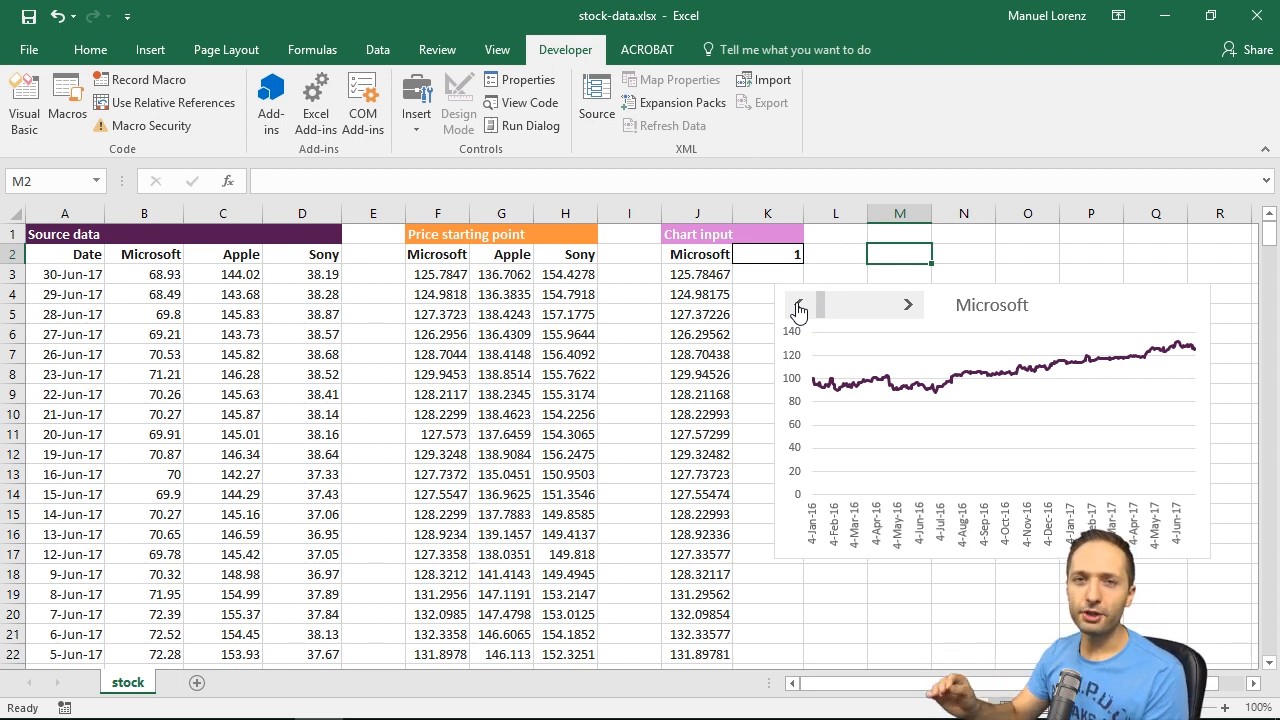
Step: Set the scroll bar's current value to 1, its minimum to 1 and its maximum to 3
right_click(860, 312)
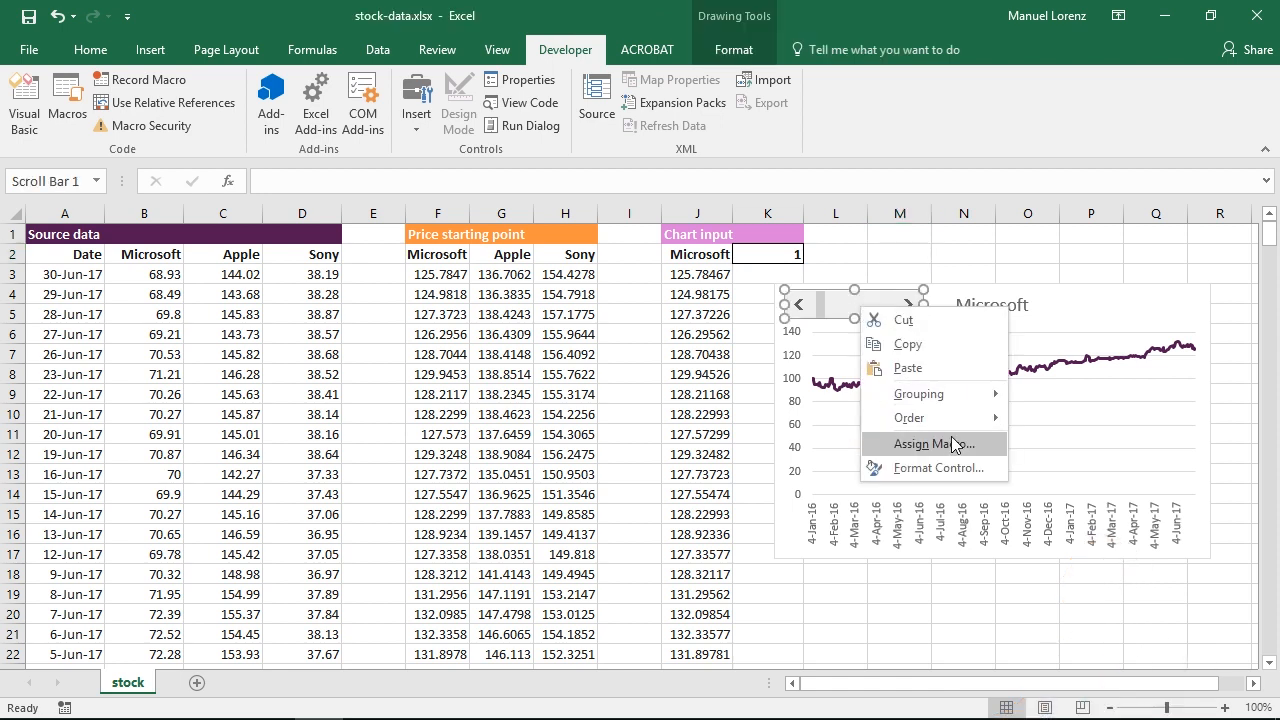
click(937, 470)
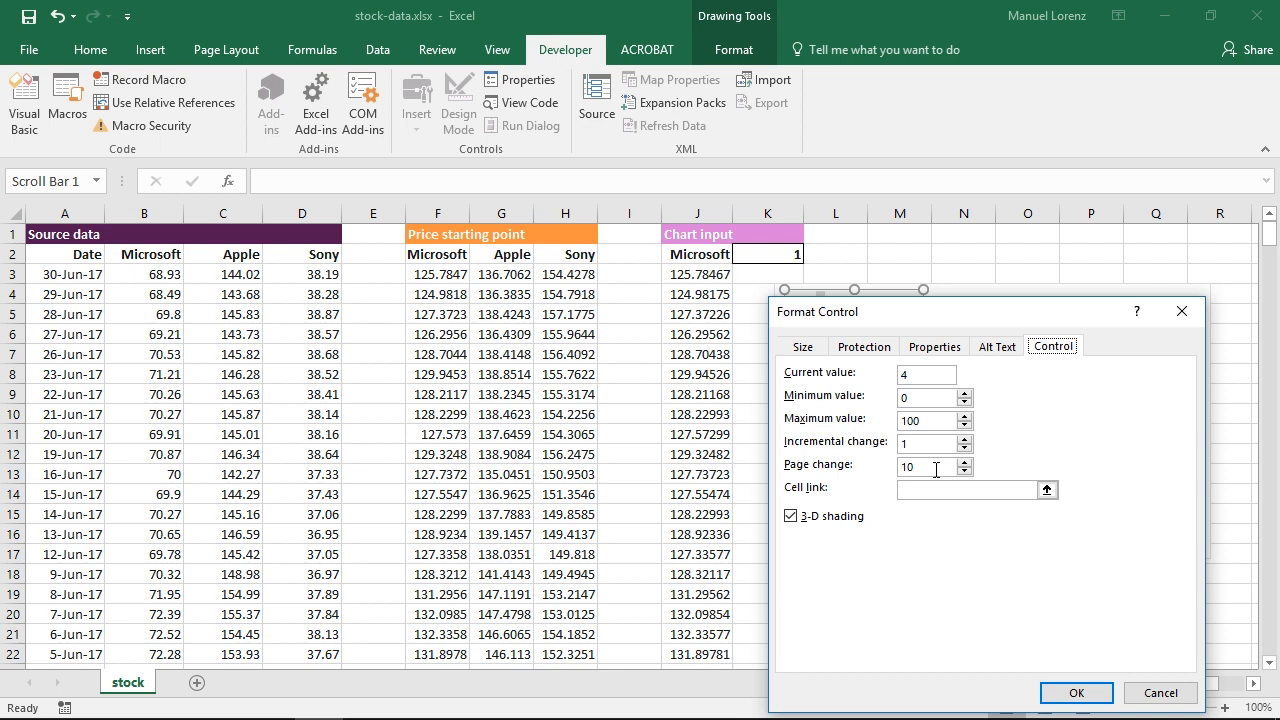
click(919, 376)
text(1)
click(965, 394)
drag(931, 421, 866, 421)
text(3)
click(935, 420)
Step: Link the scroll bar to the selector cell $K$2 and apply the control settings
click(1047, 489)
click(766, 252)
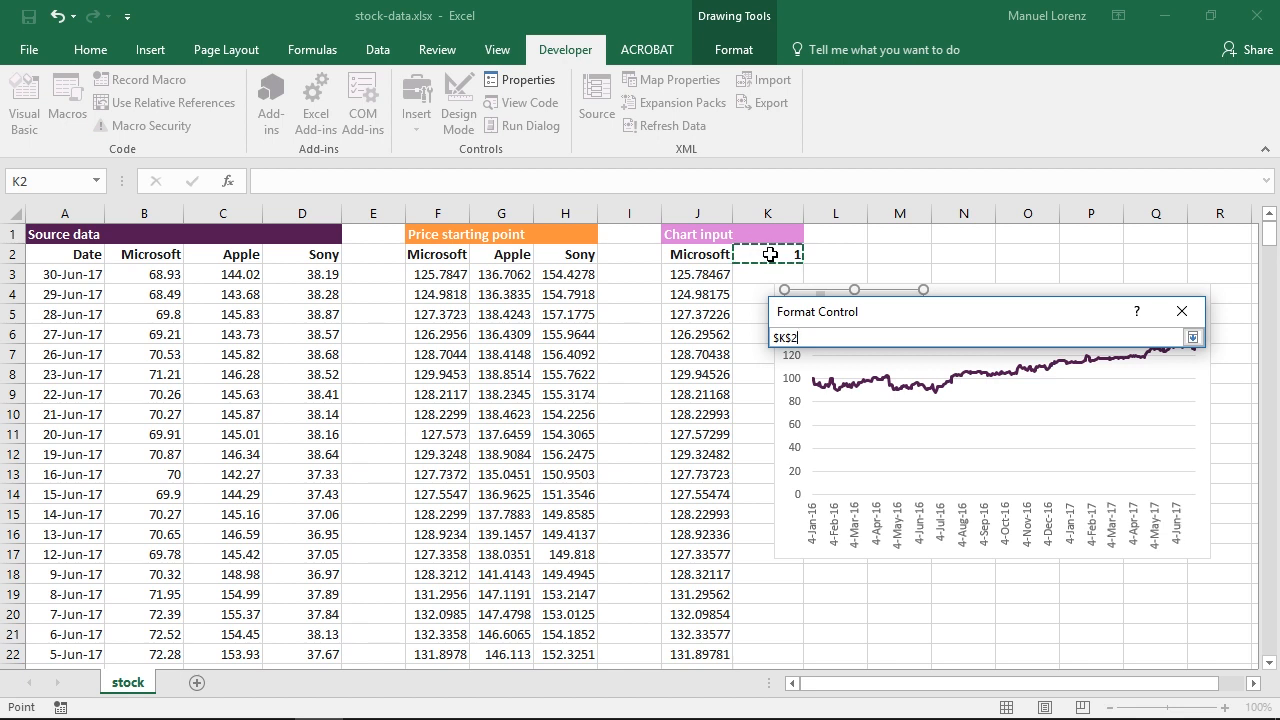
click(1192, 337)
click(1078, 692)
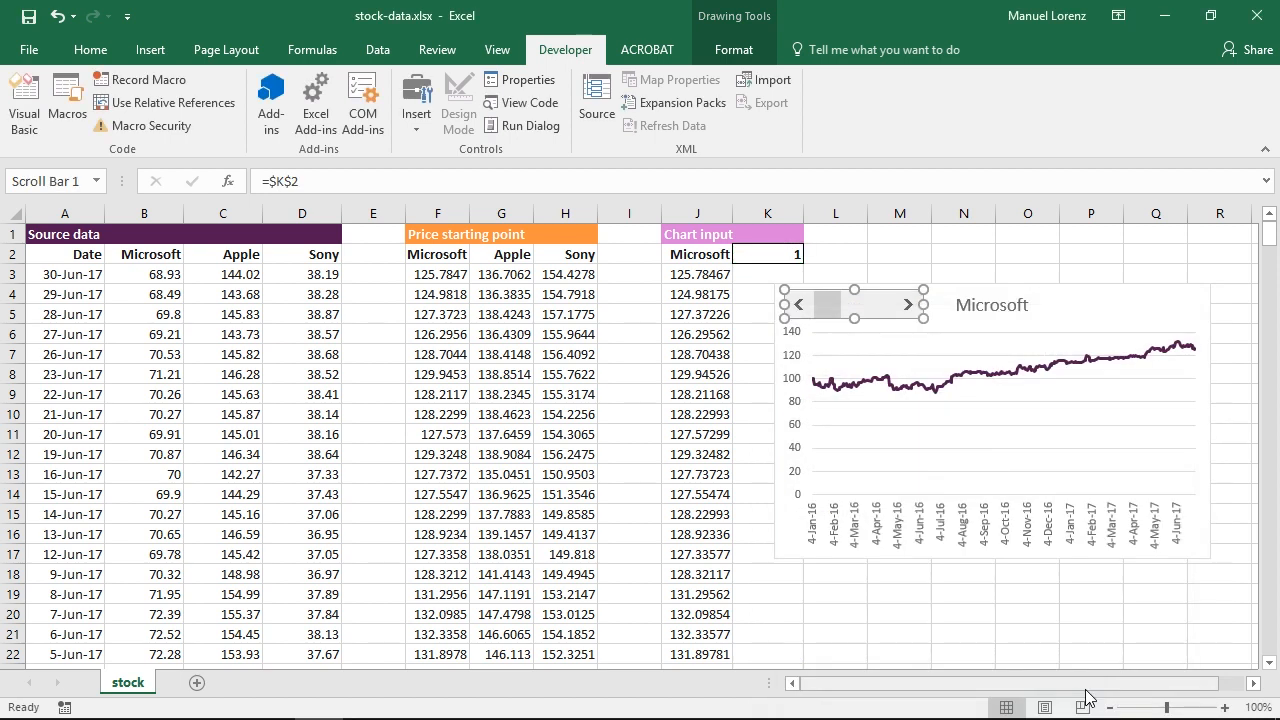
Step: Cycle the scroll bar through Microsoft, Apple and Sony and back to Microsoft to check the chart updates
click(897, 260)
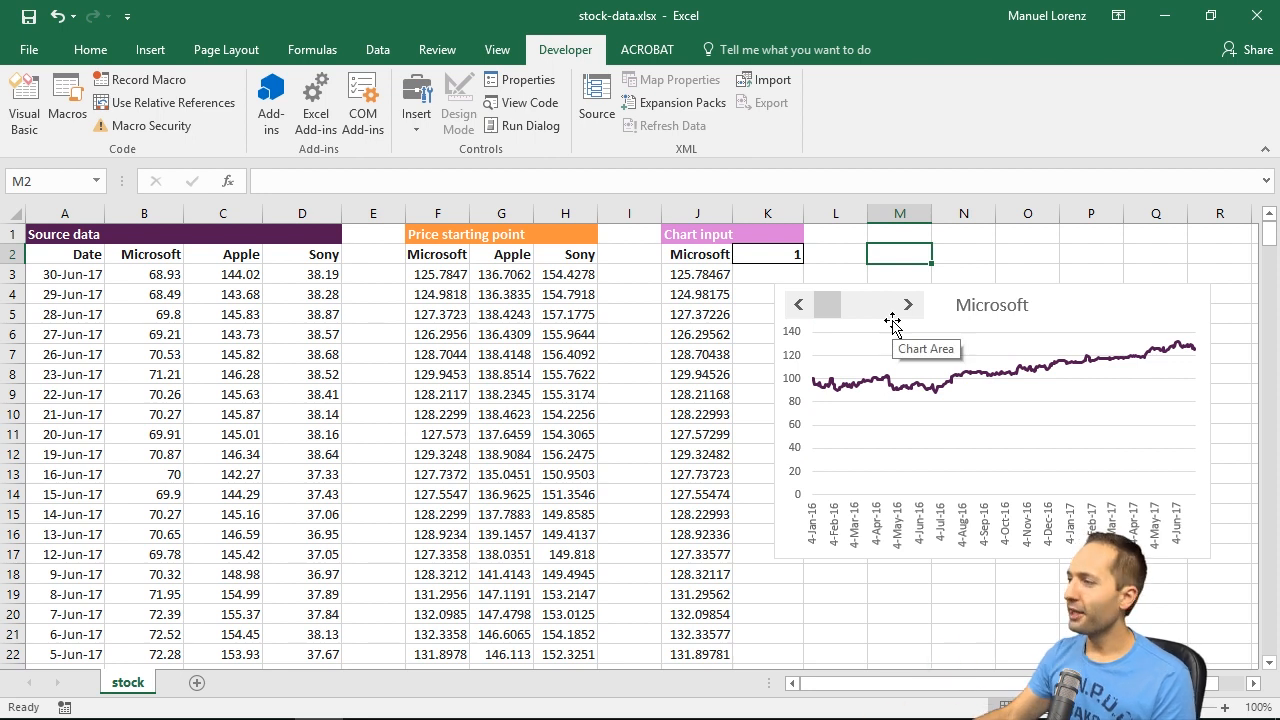
click(904, 308)
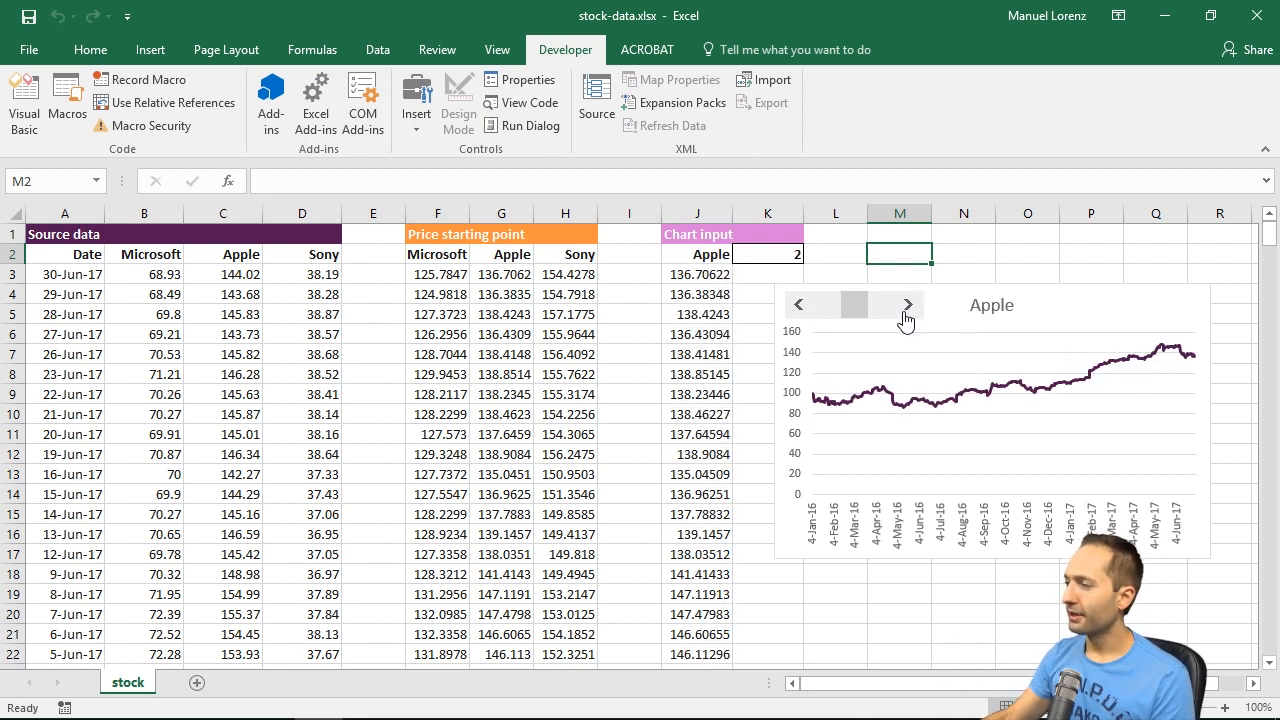
click(905, 308)
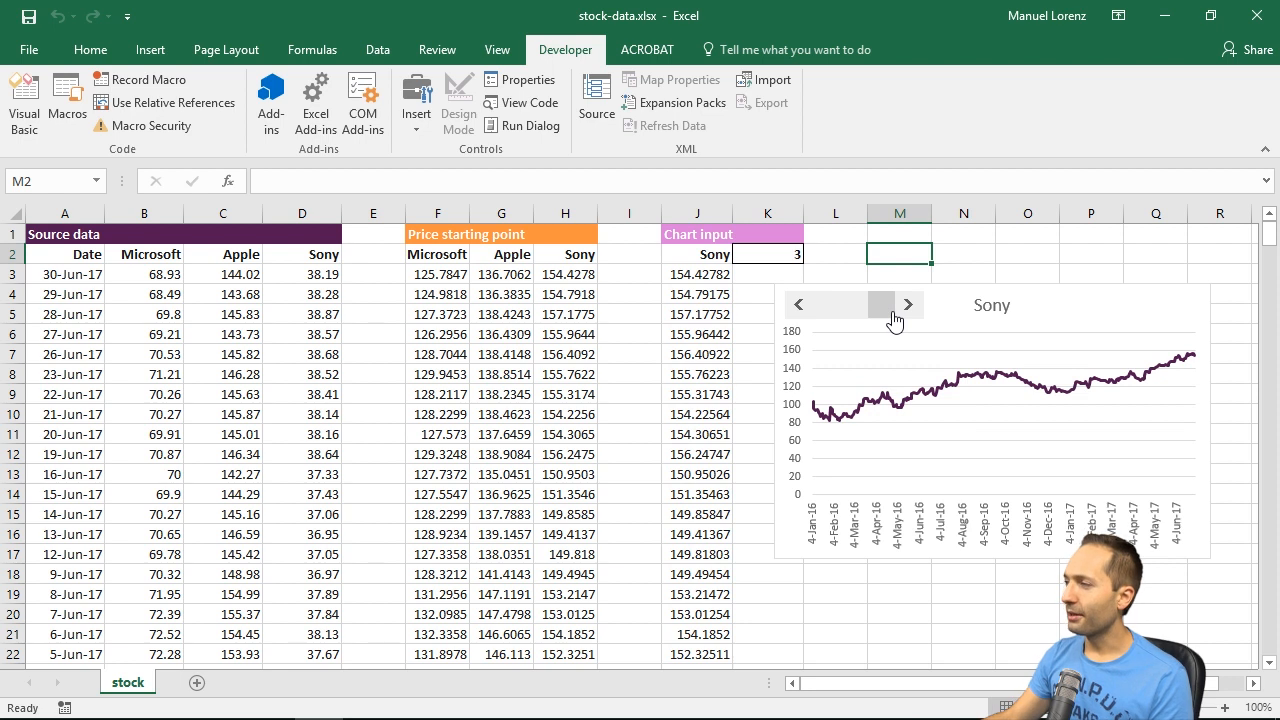
click(799, 305)
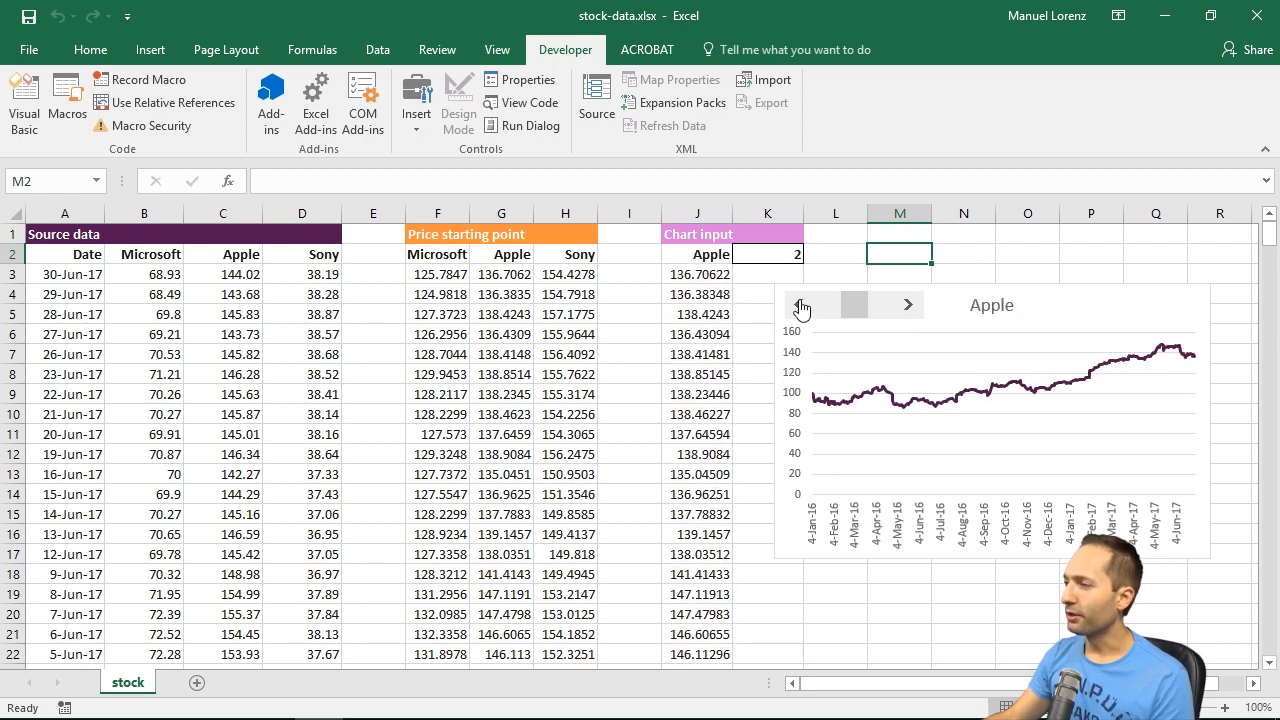
click(801, 305)
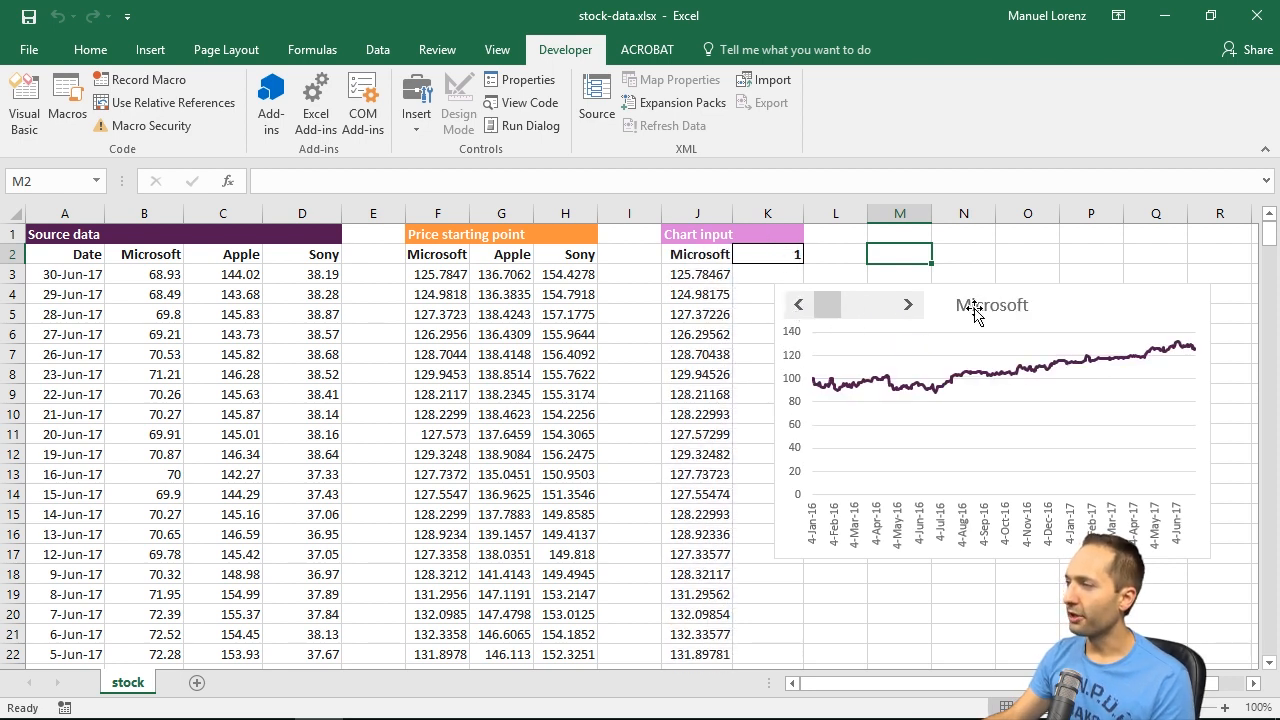
click(909, 306)
click(909, 306)
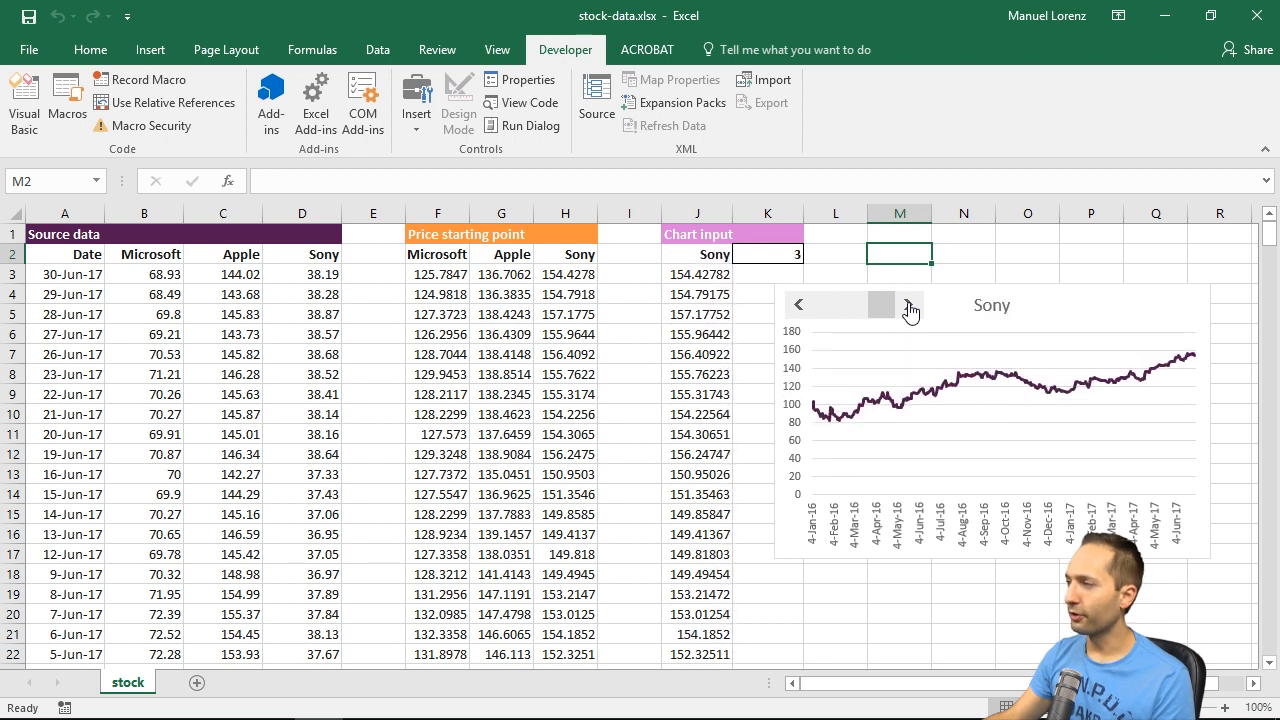
click(798, 306)
click(798, 306)
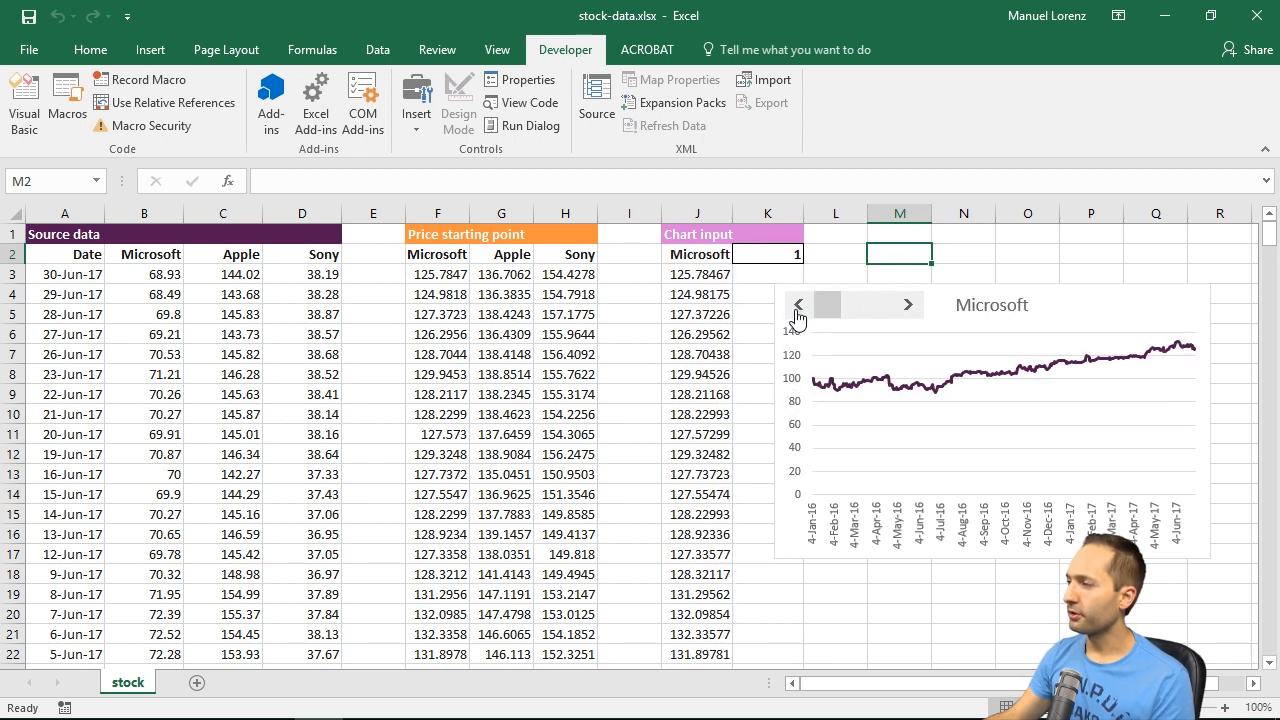